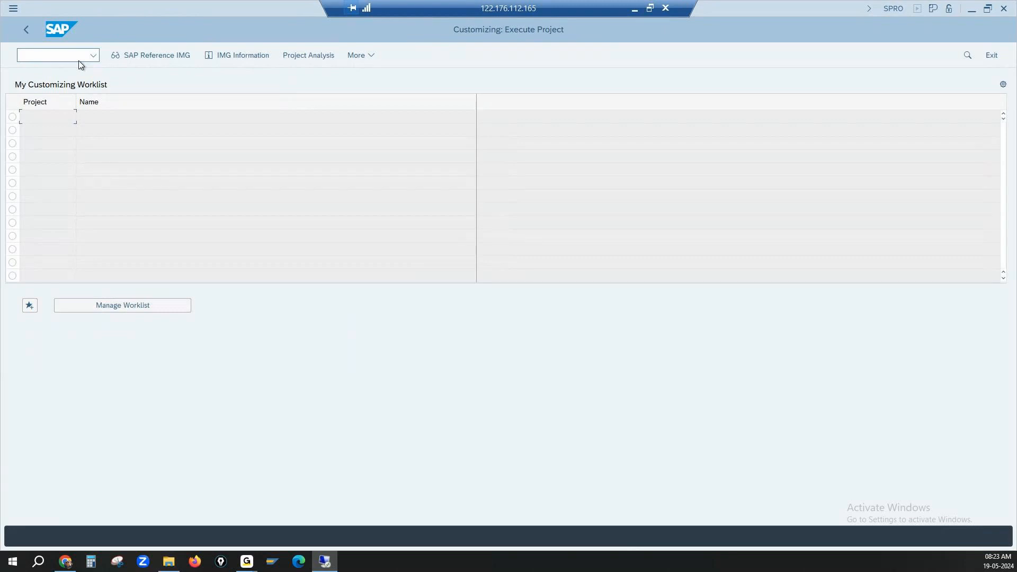
Step: Open the SAP Reference IMG, expand Sales and Distribution > Basic Functions > Availability Check and Transfer of Requirements, and check the Transfer of Requirements activities
left_click(151, 56)
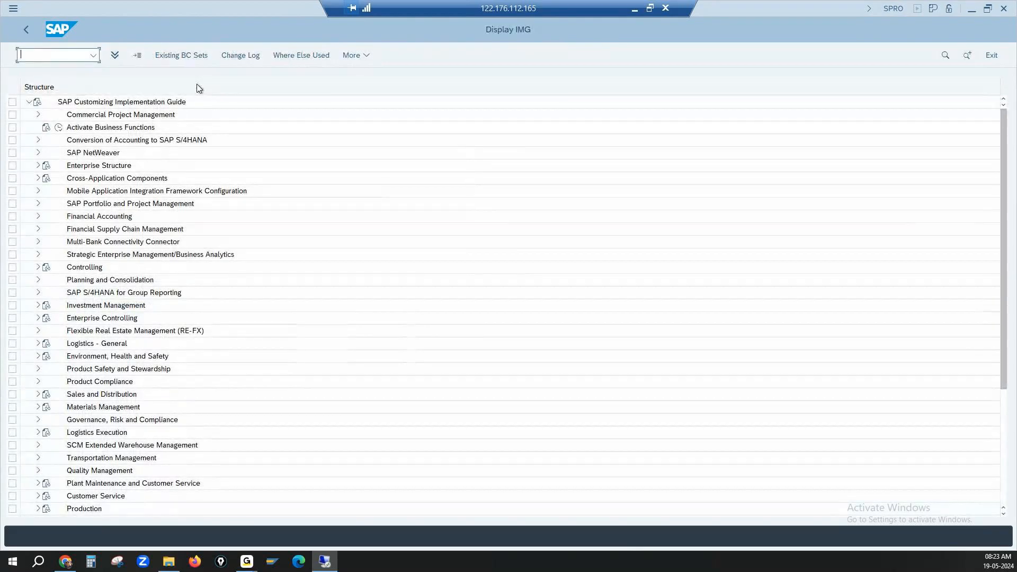
left_click(38, 395)
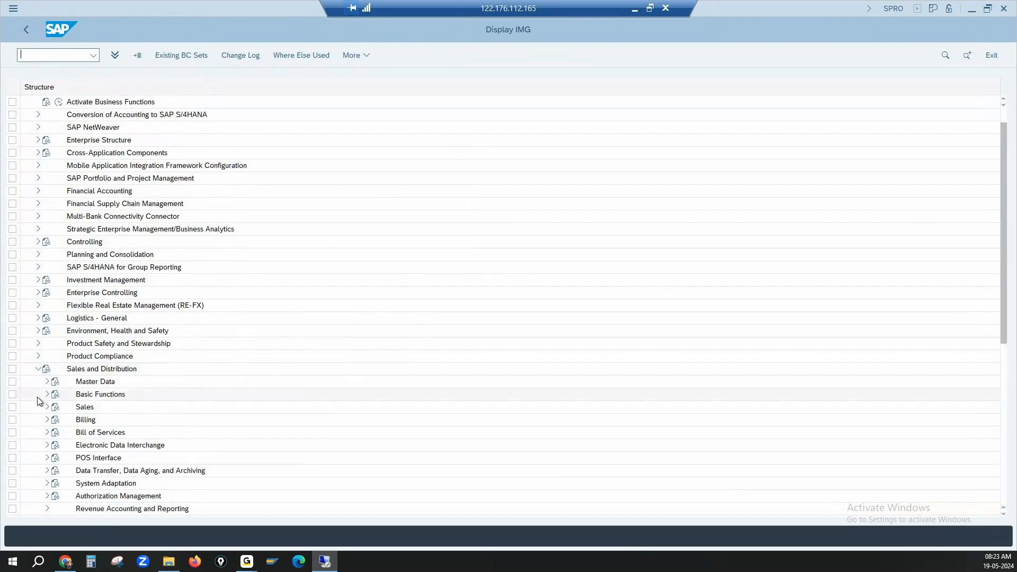
left_click(46, 396)
left_click(123, 293)
left_click(55, 294)
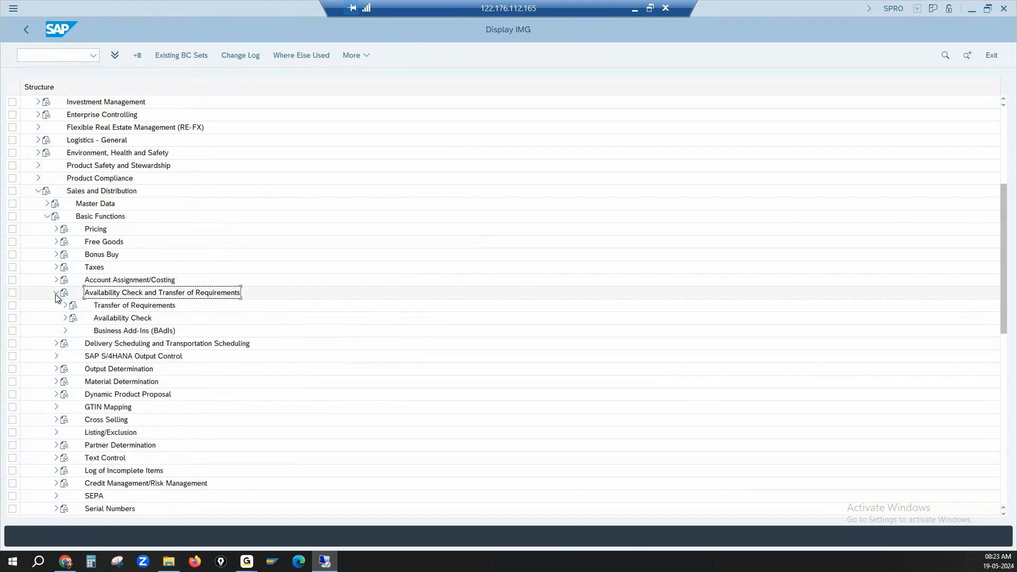
left_click(63, 307)
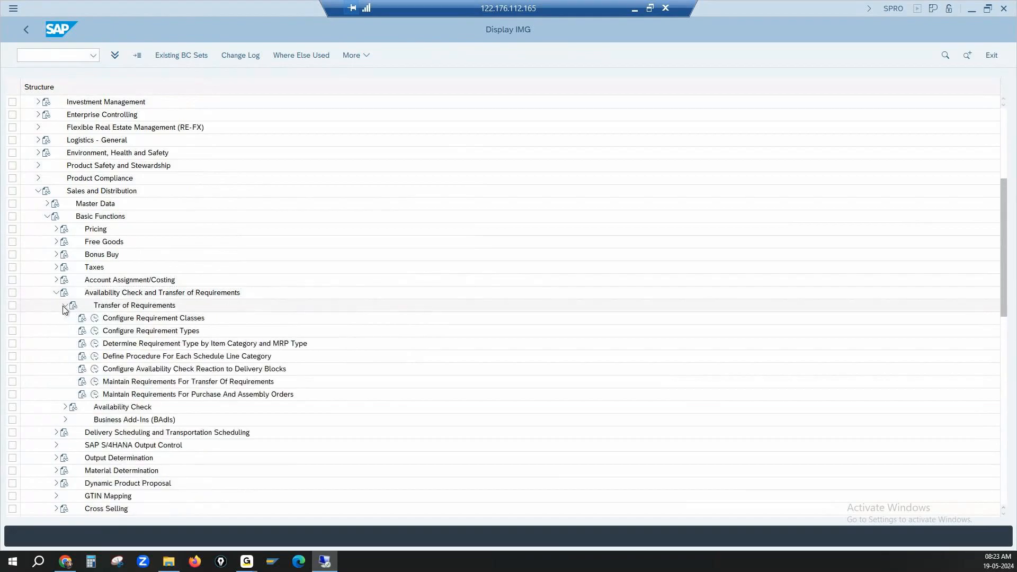
left_click(65, 306)
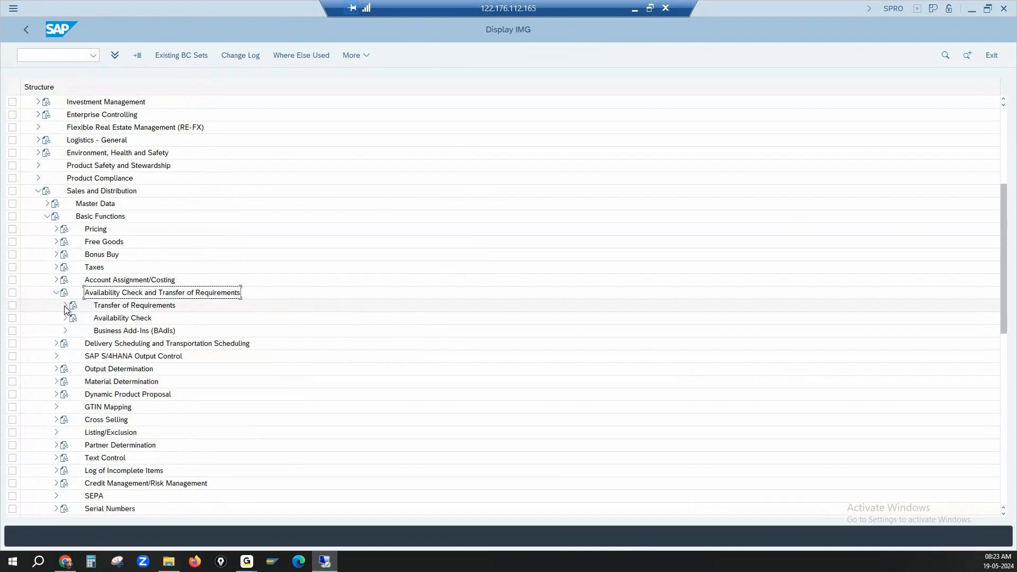
Step: Open the Define Availability Check Group activity under Availability Check > Availability Check with ATP Logic or Against Planning
left_click(64, 320)
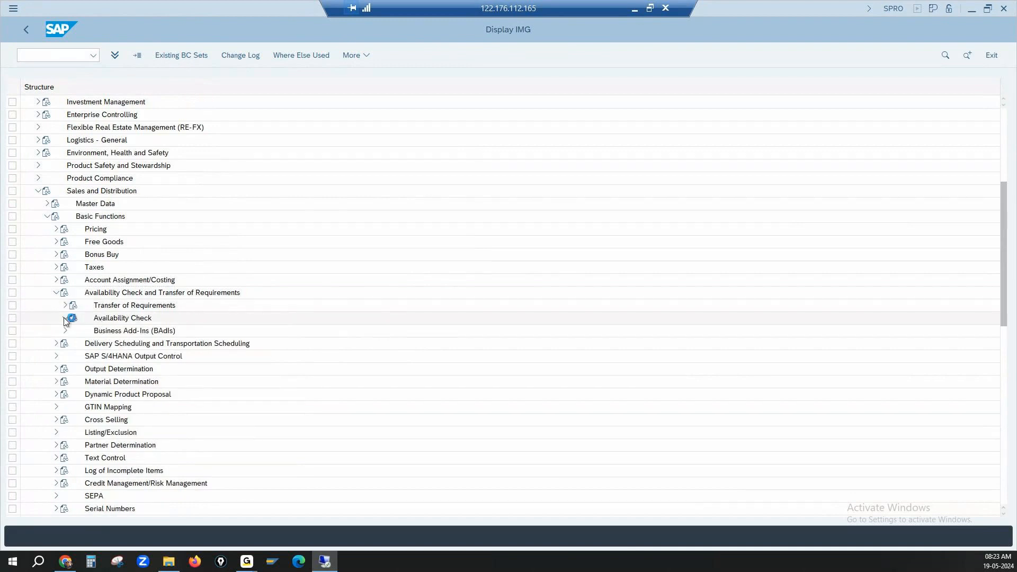
left_click(181, 332)
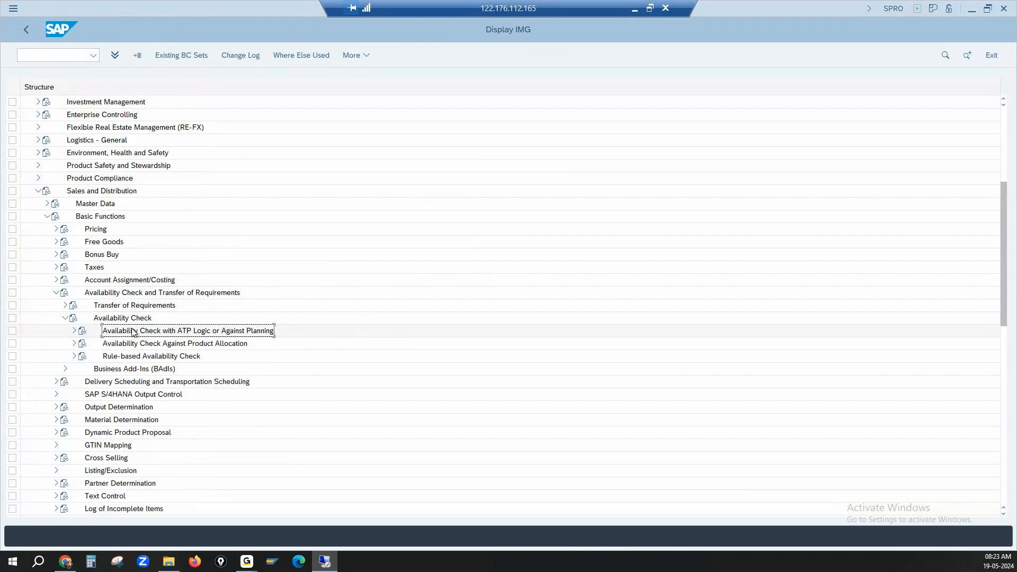
left_click(74, 332)
left_click(75, 332)
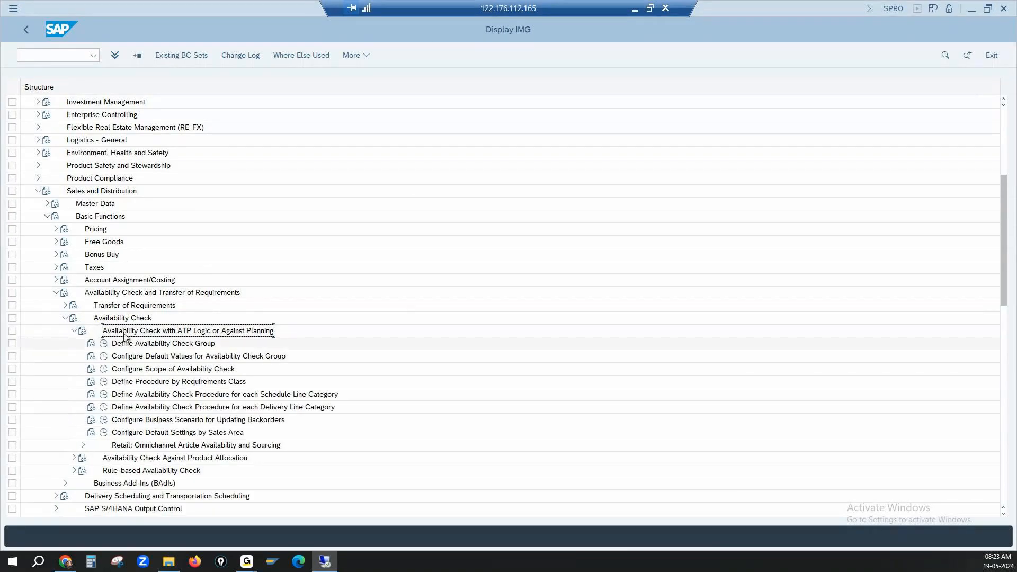
left_click(159, 347)
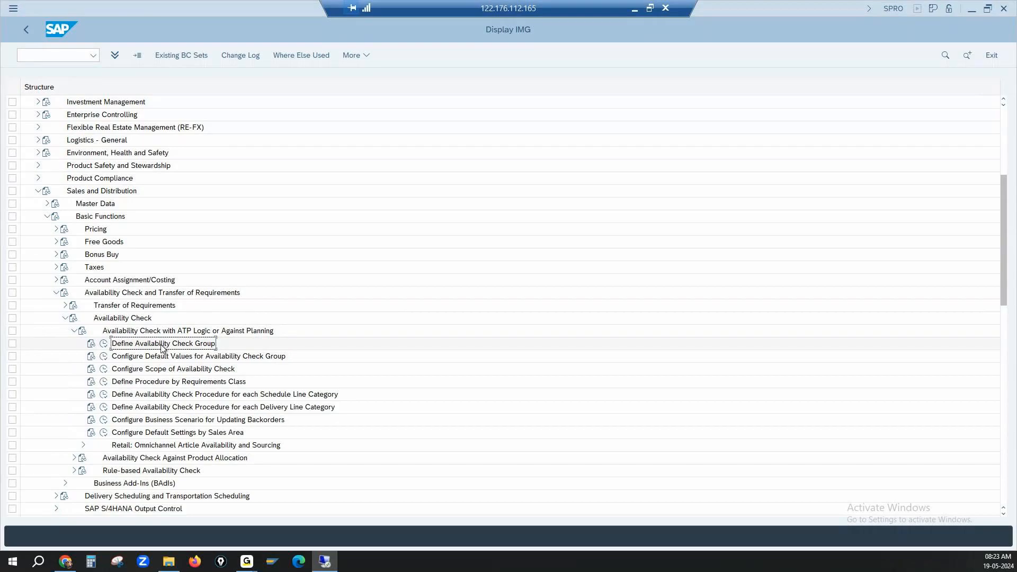
left_click(104, 344)
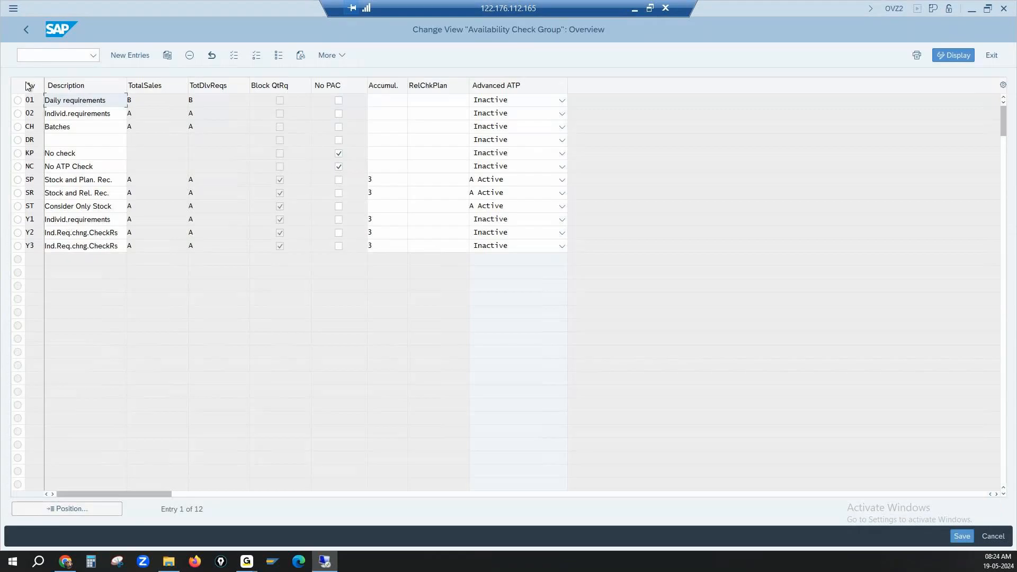
Step: Examine availability check groups 01 (Daily requirements) and 02 (Individ.requirements), including the total sales setting of group 01
left_click(38, 99)
left_click(38, 112)
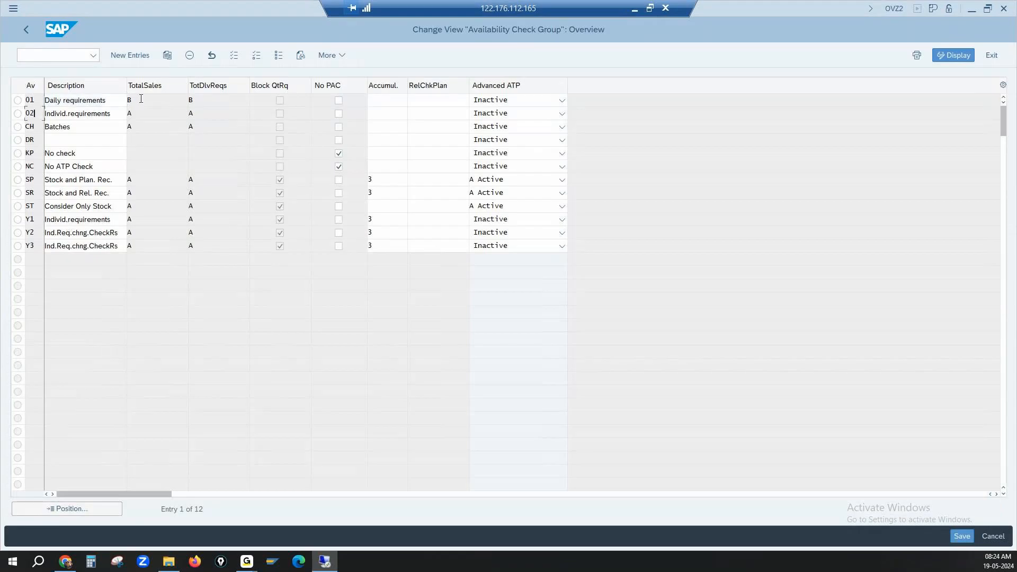
left_click(141, 99)
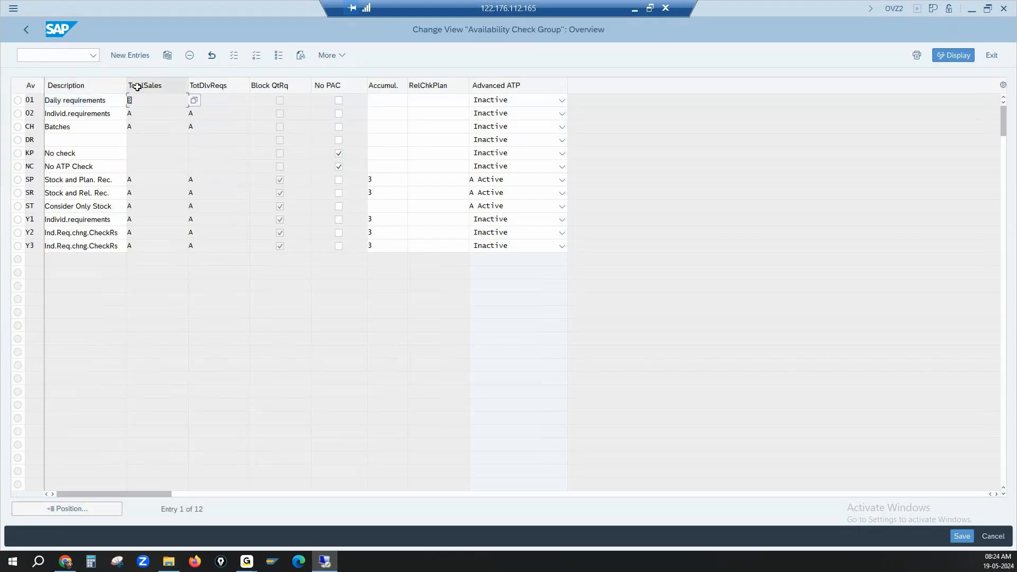
left_click(19, 101)
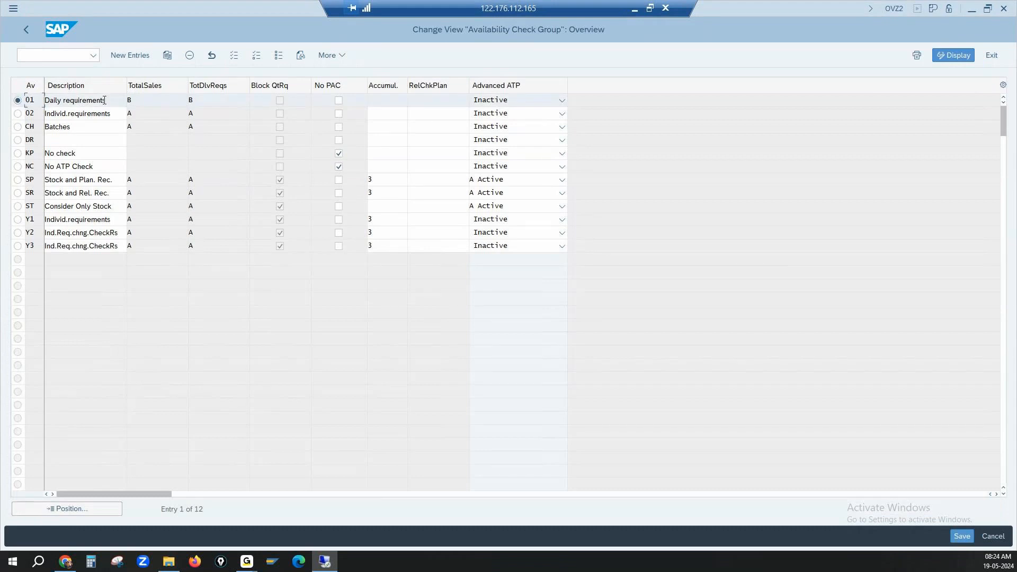
left_click(136, 118)
left_click(98, 112)
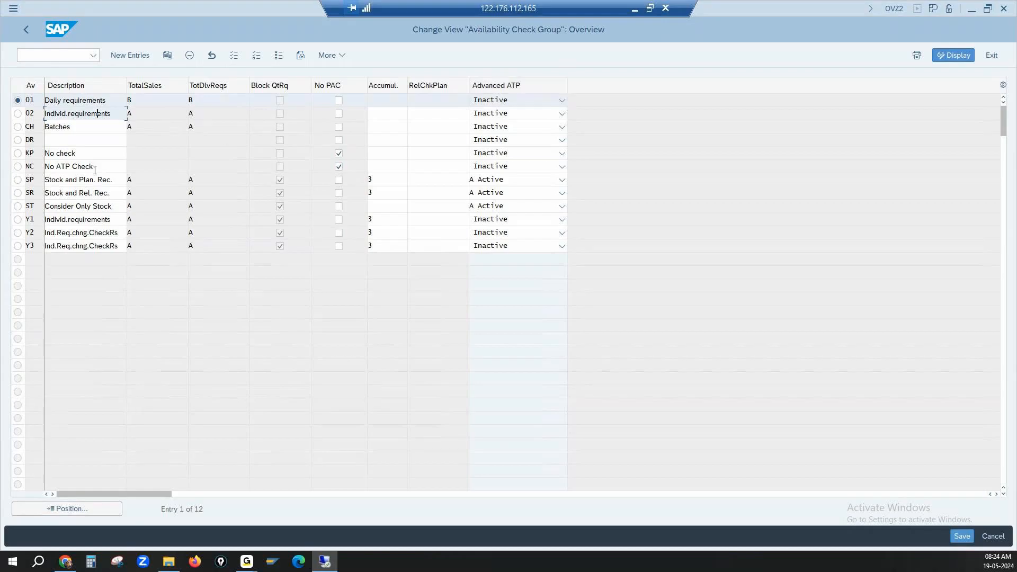
Step: Examine the Advanced ATP options of availability check group Y1, and return to the IMG structure without changing them
left_click(18, 219)
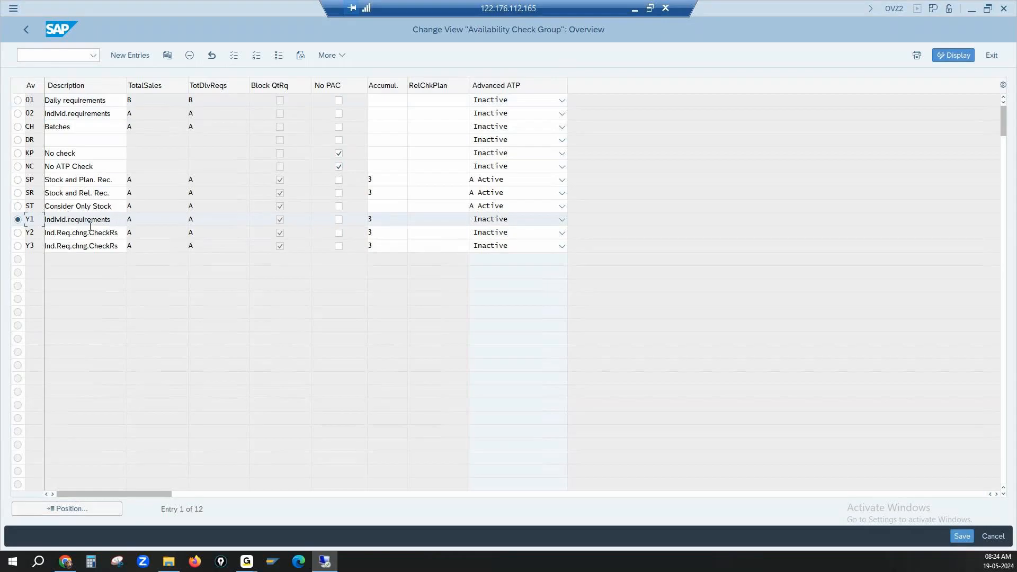
left_click_drag(111, 220, 43, 215)
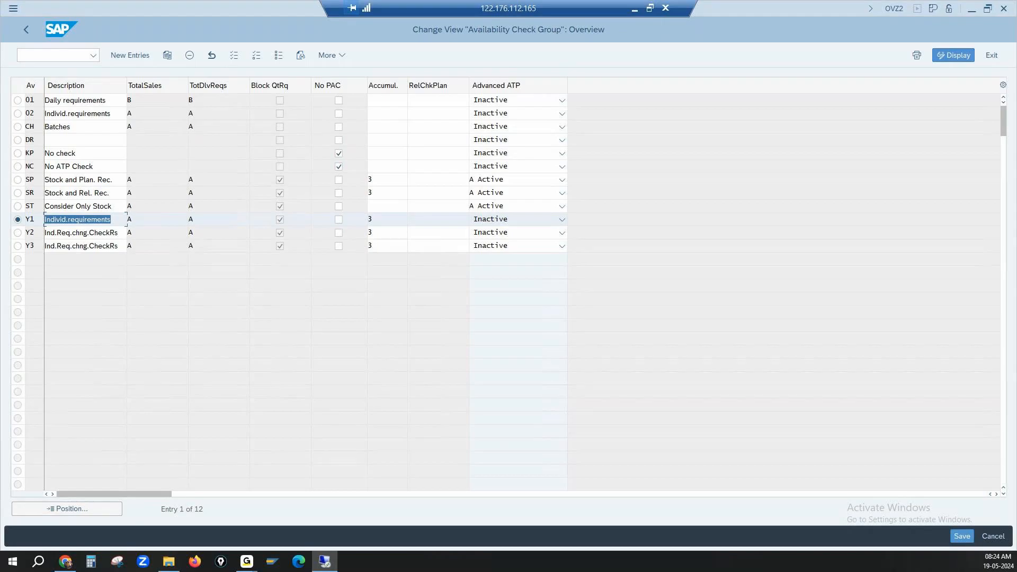
left_click(563, 219)
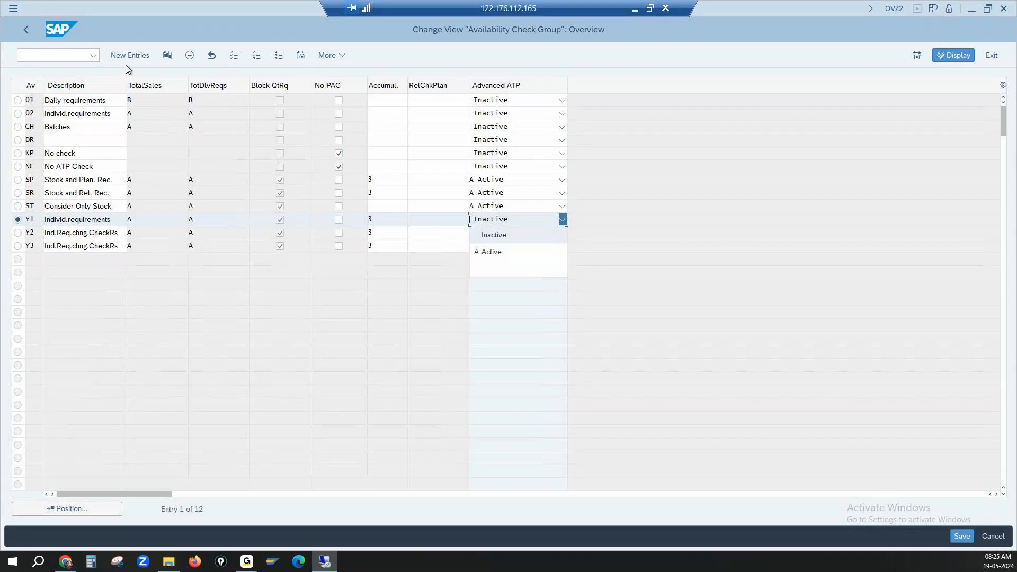
left_click(28, 34)
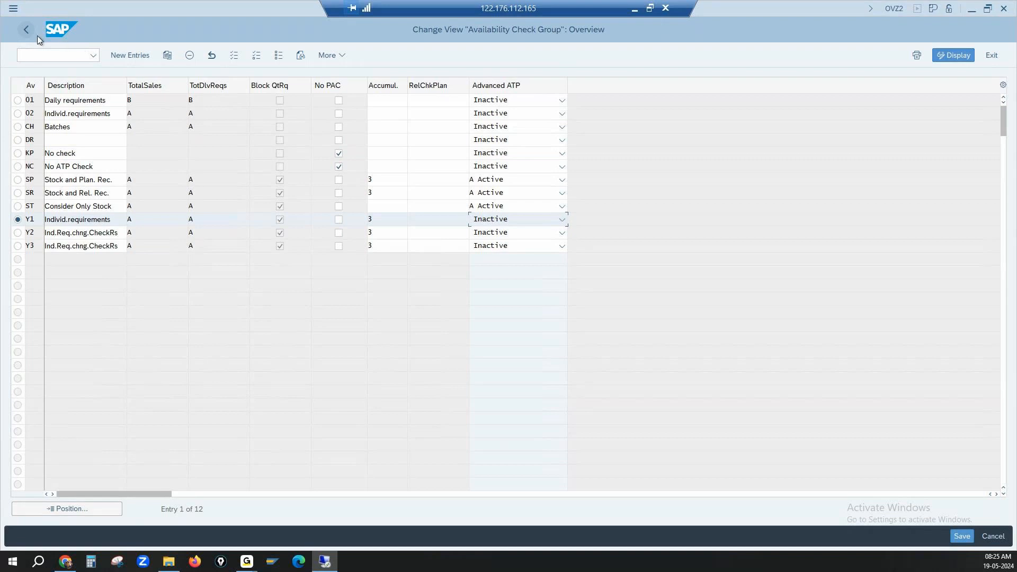
left_click(24, 31)
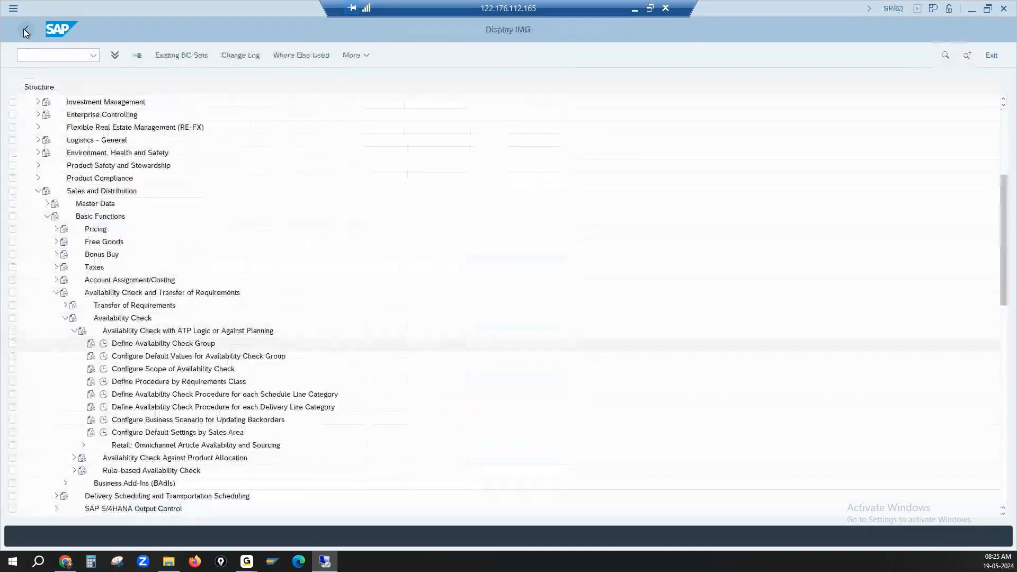
Step: Collapse Sales and Distribution, and expand Cross-Application Components down to Advanced Available-to-Promise (aATP)
left_click(37, 194)
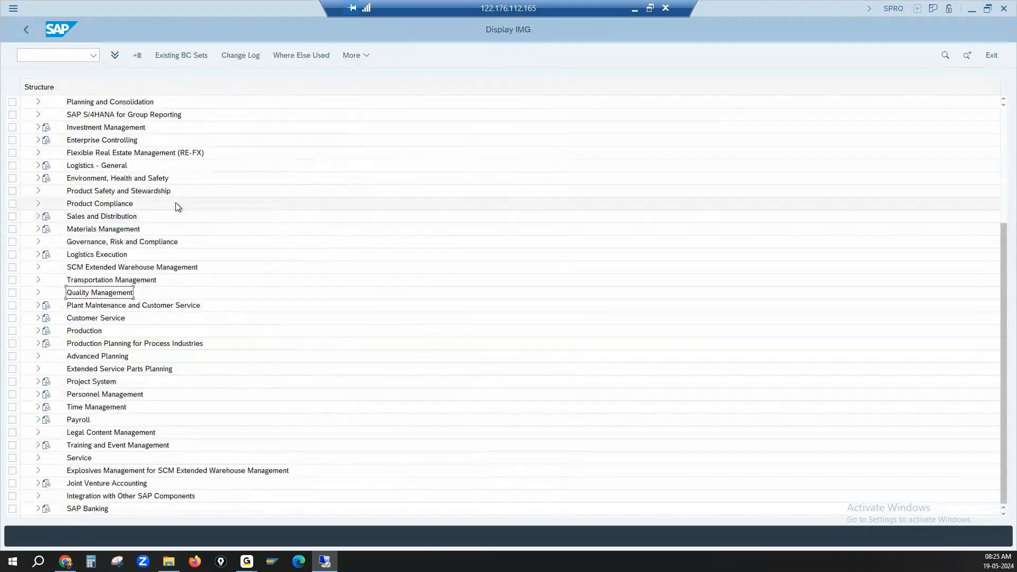
scroll(177, 205, "up", 3)
scroll(177, 207, "up", 4)
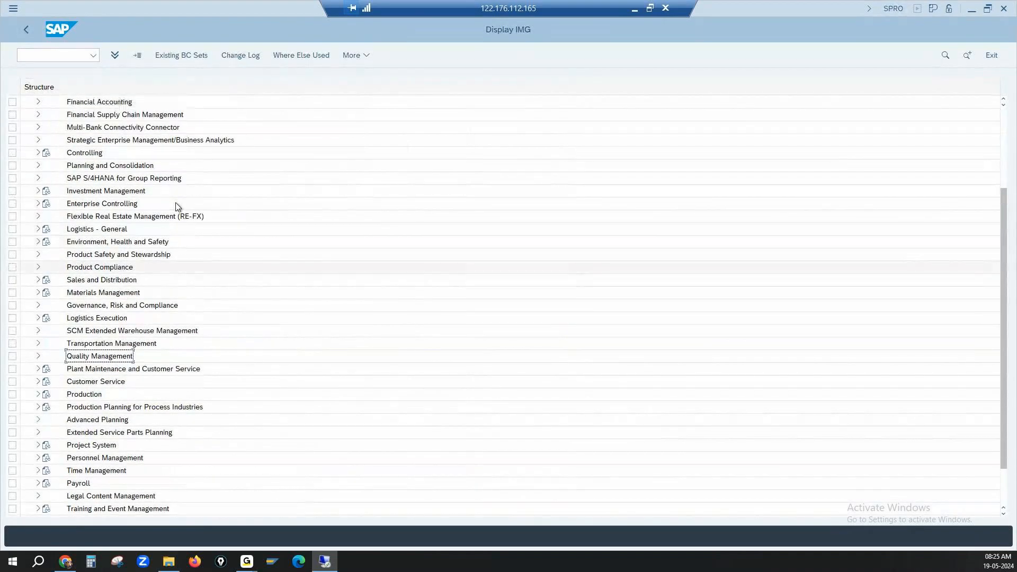
scroll(177, 206, "up", 1)
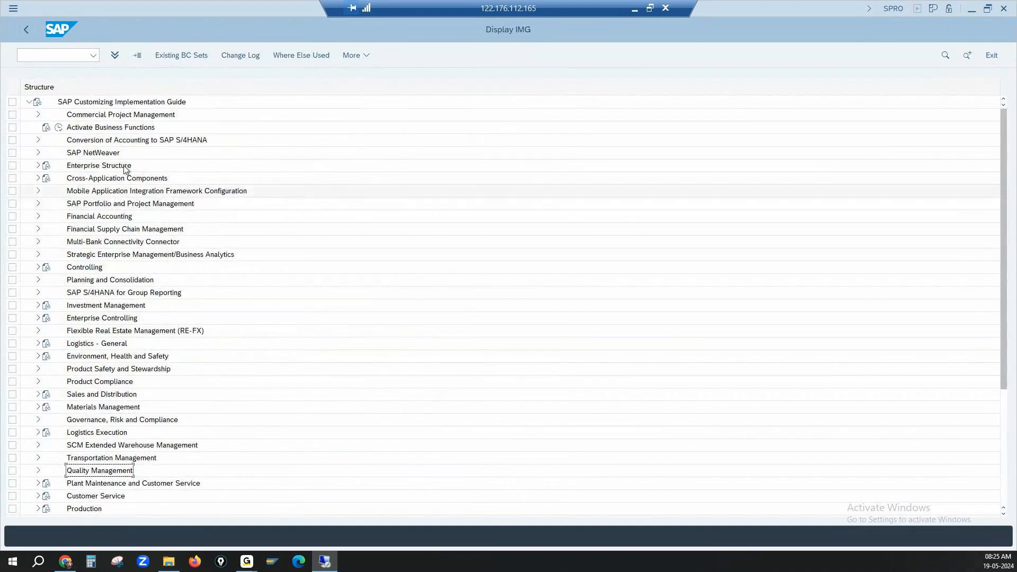
left_click(103, 183)
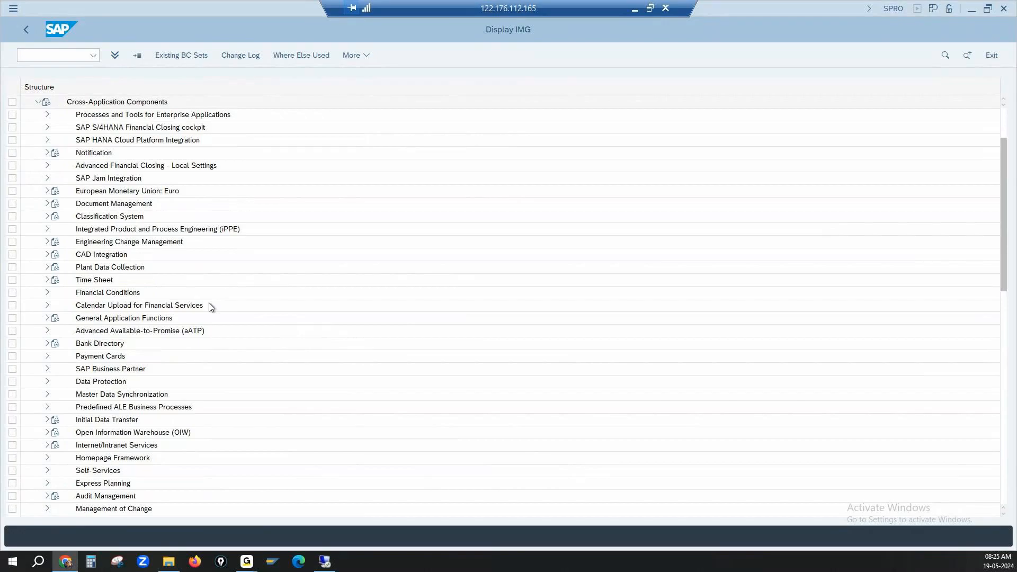
left_click(113, 332)
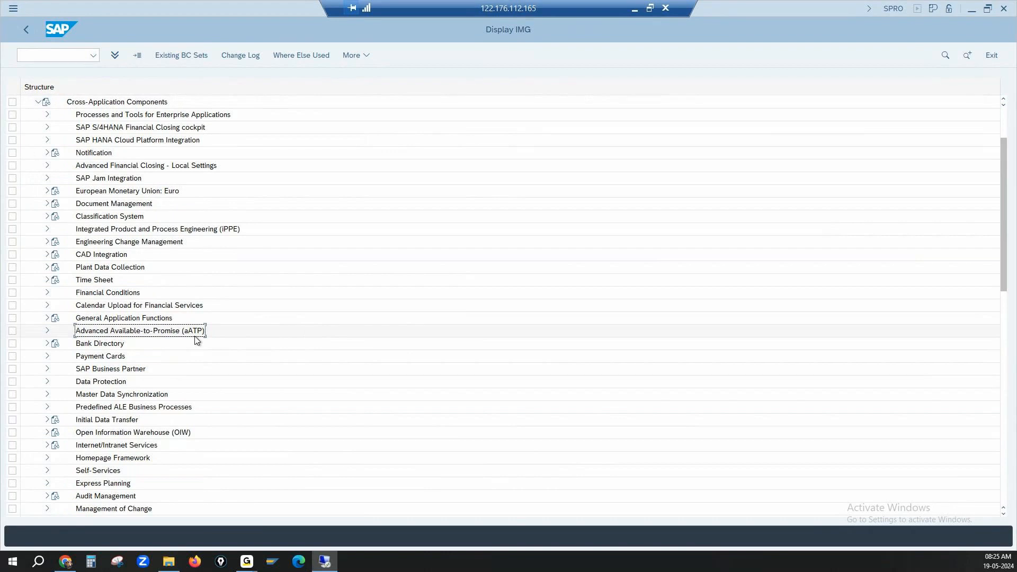
left_click(46, 332)
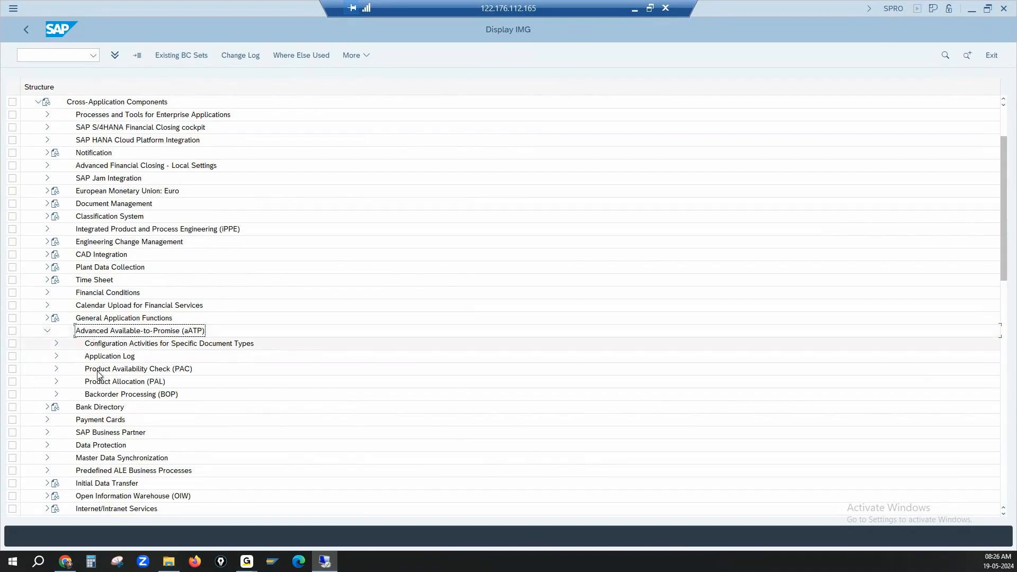
Step: Expand Configuration Activities for Specific Document Types > Sales Orders and Deliveries, and review its requirement and availability check activities
left_click(126, 348)
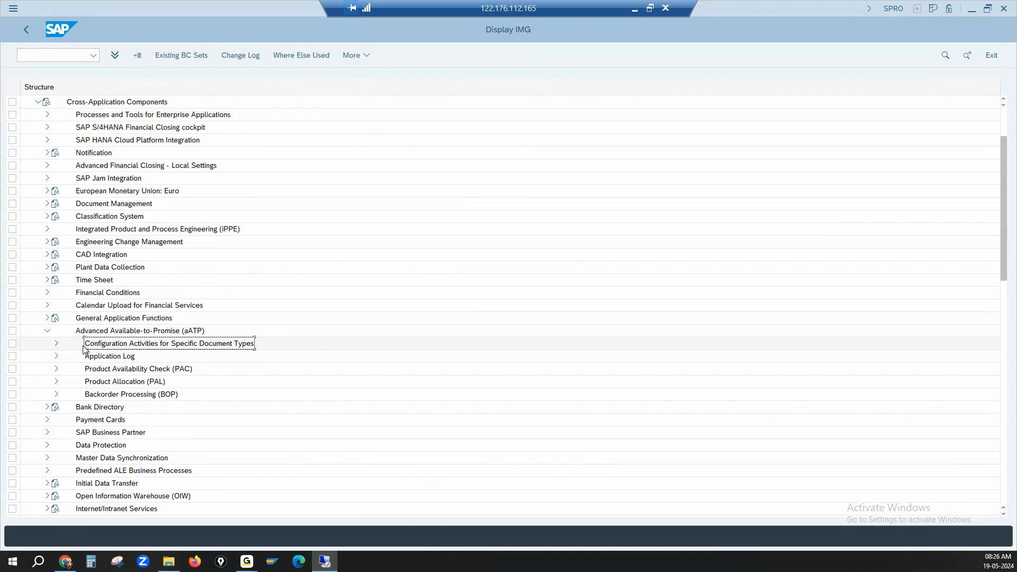
left_click(56, 343)
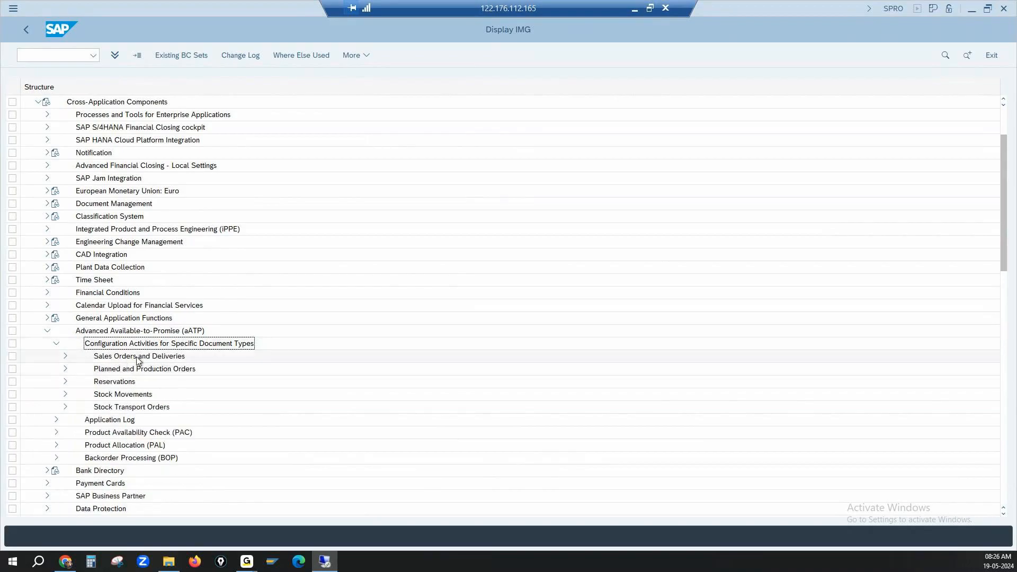
left_click(65, 356)
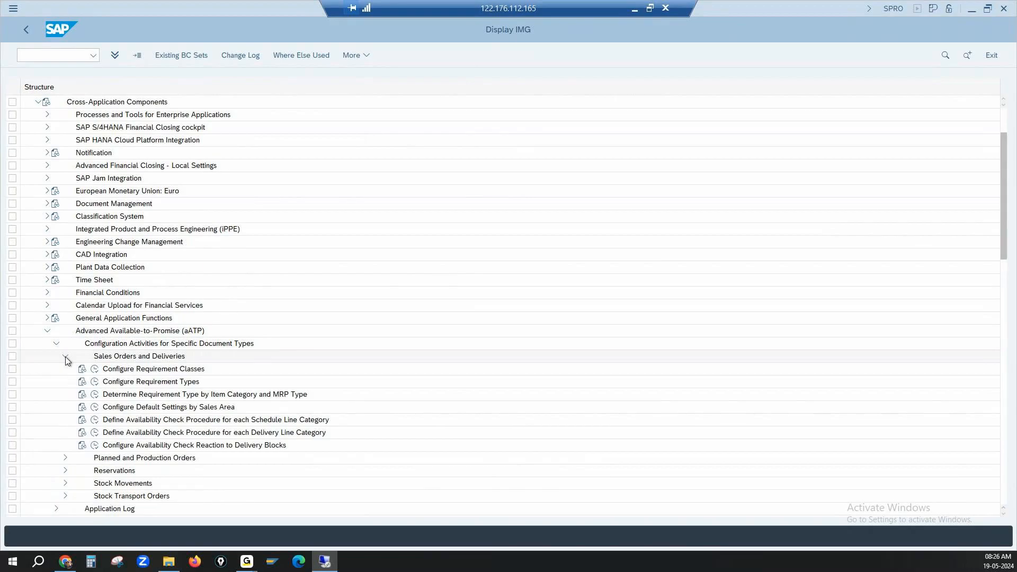
left_click(191, 369)
left_click(186, 382)
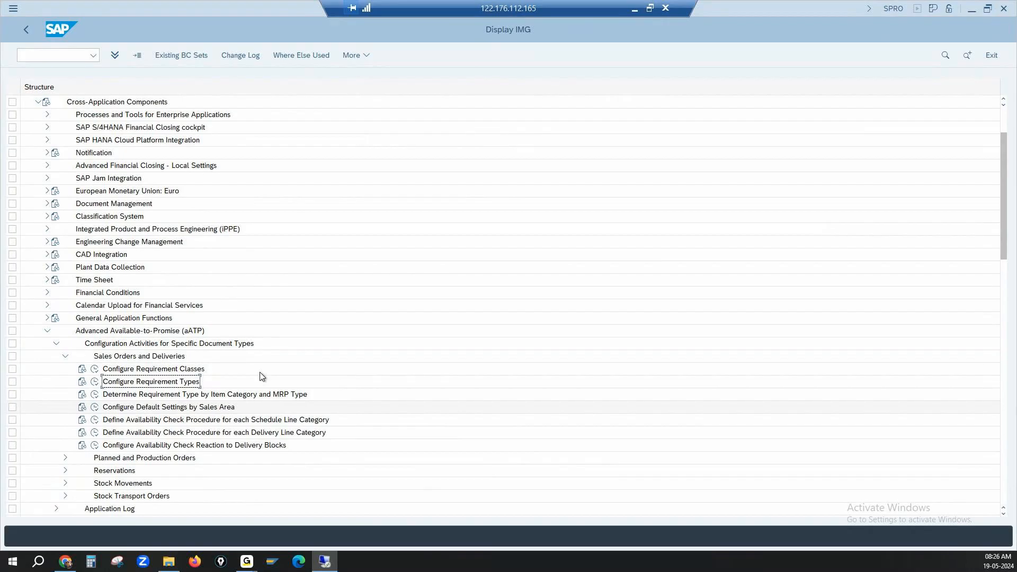
scroll(259, 372, "down", 2)
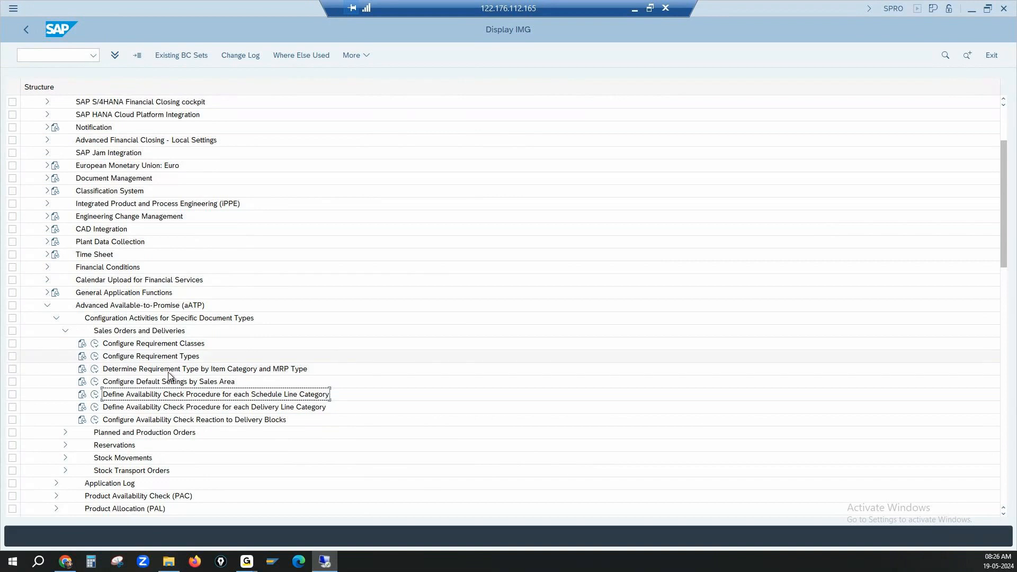
Step: Collapse Sales Orders and Deliveries, and review the activities under Planned and Production Orders and under Stock Transport Orders
left_click(64, 331)
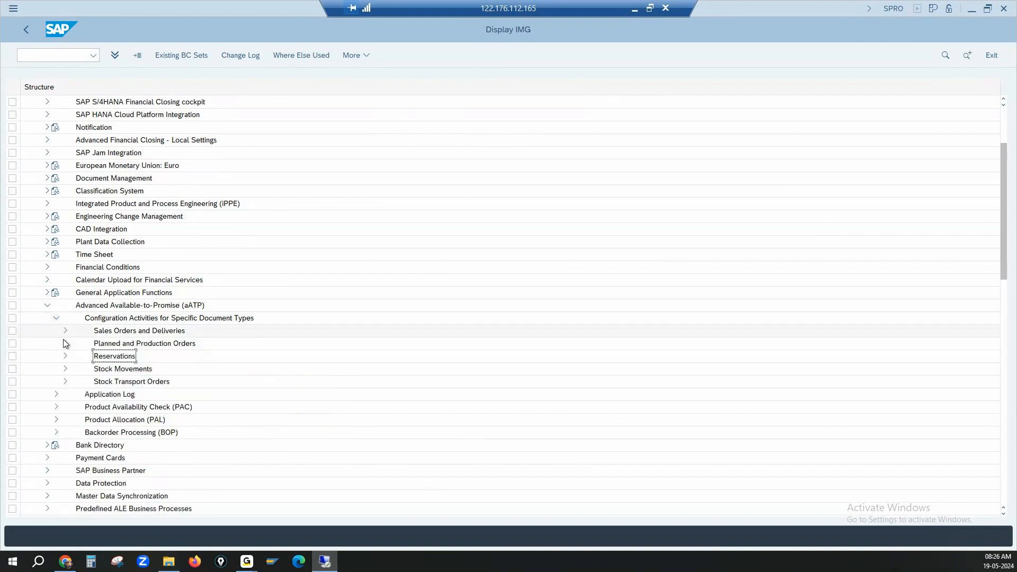
left_click(64, 343)
left_click(150, 367)
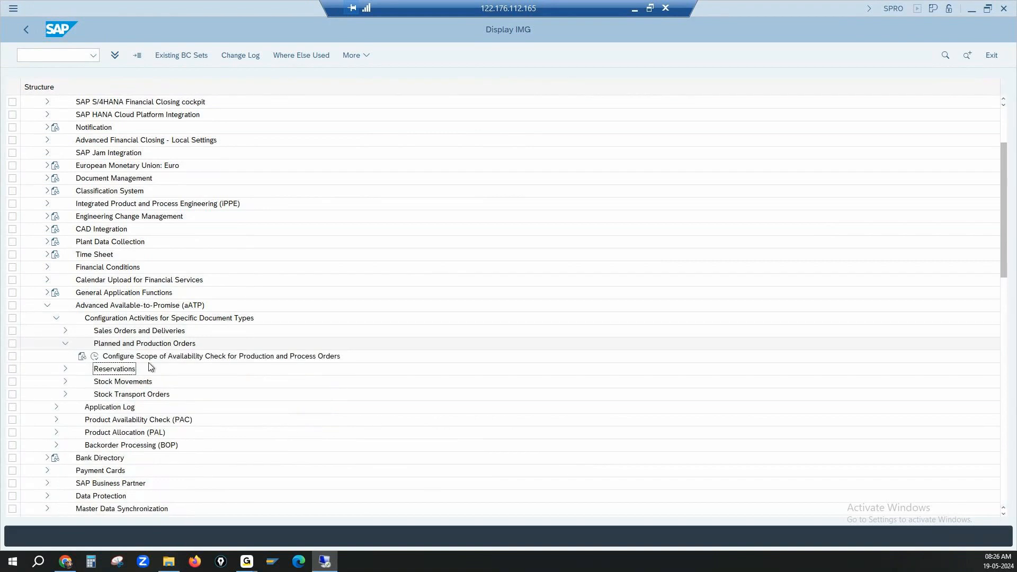
left_click(130, 394)
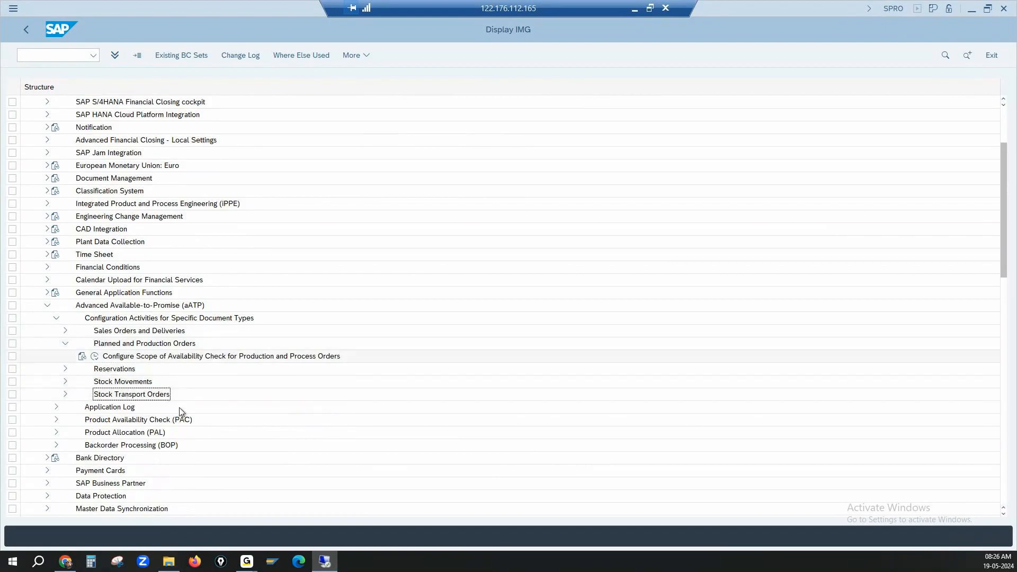
left_click(64, 395)
left_click(290, 419)
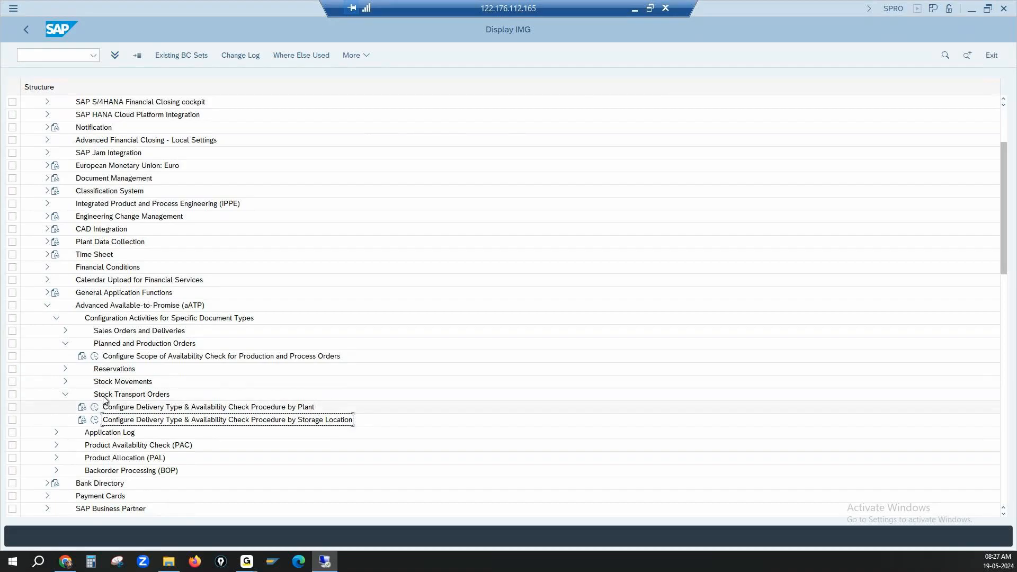
left_click(47, 305)
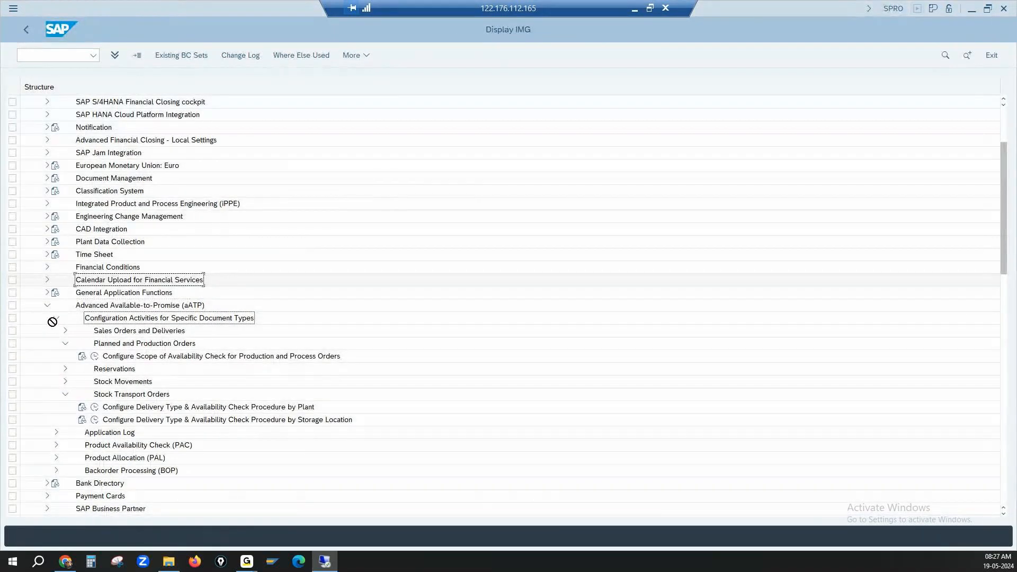
Step: Collapse Configuration Activities for Specific Document Types, and review the Product Allocation (PAL) and Backorder Processing (BOP) nodes
left_click(54, 319)
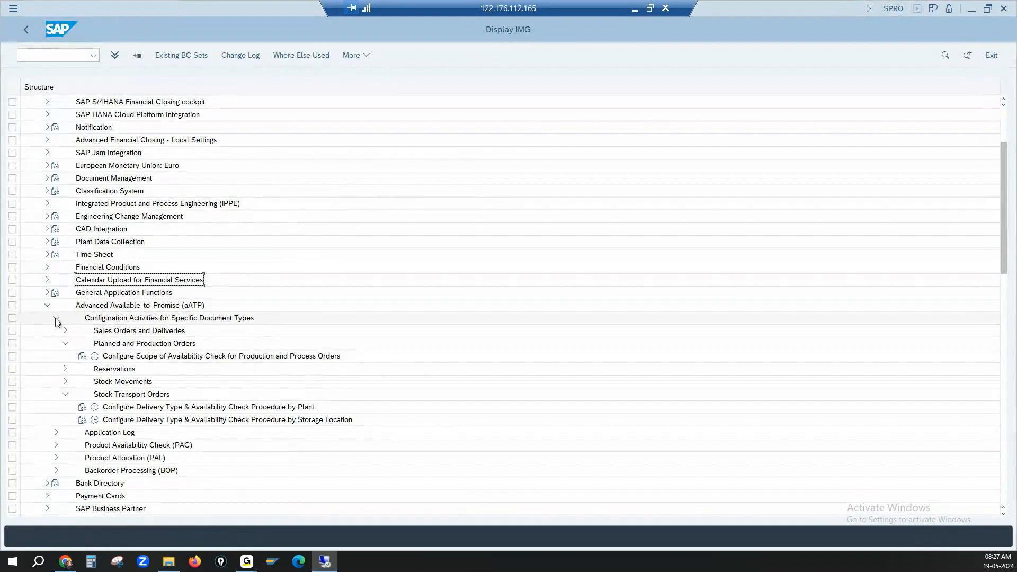
left_click(127, 360)
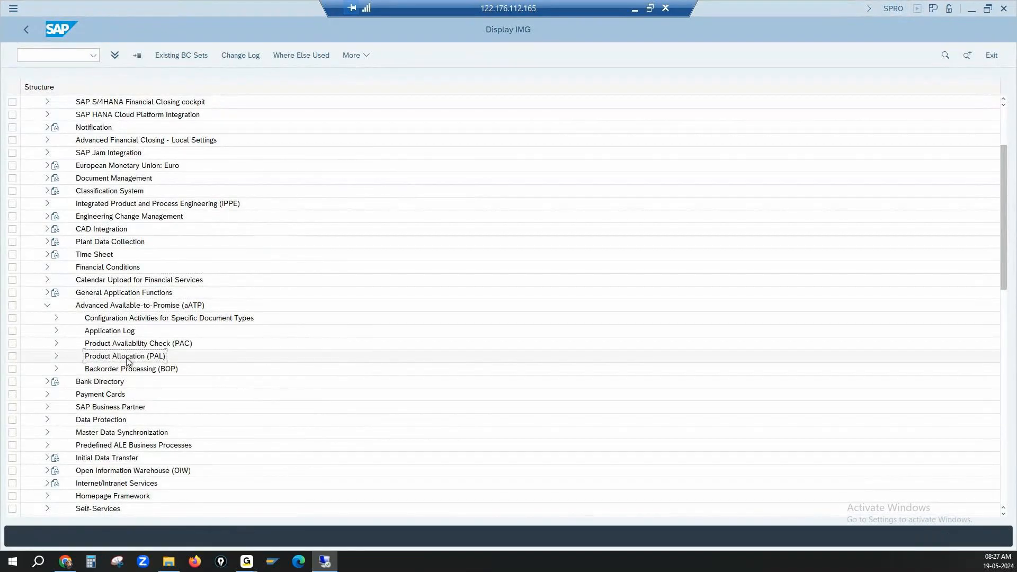
left_click(128, 365)
left_click(128, 361)
left_click(129, 370)
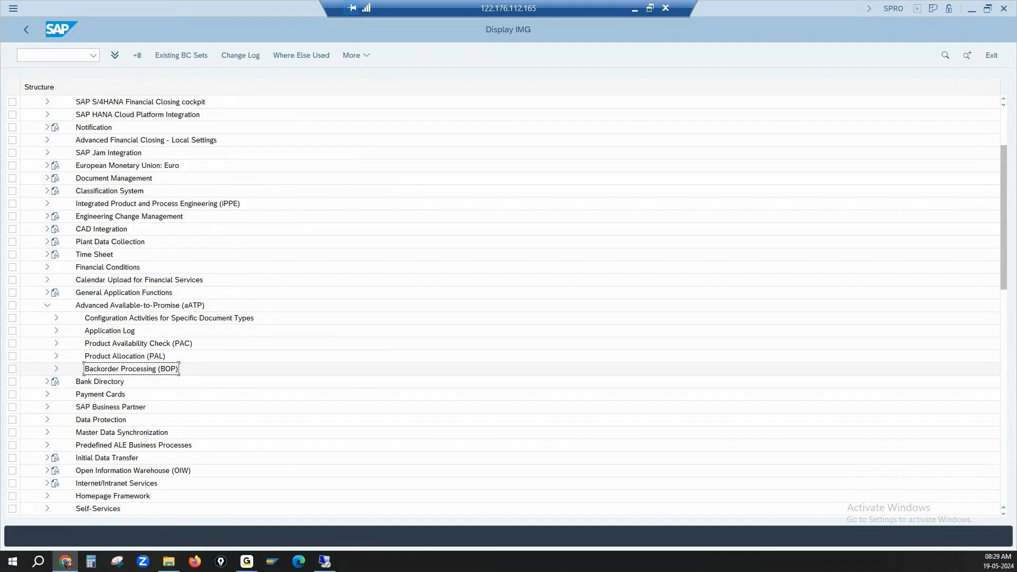
left_click(105, 360)
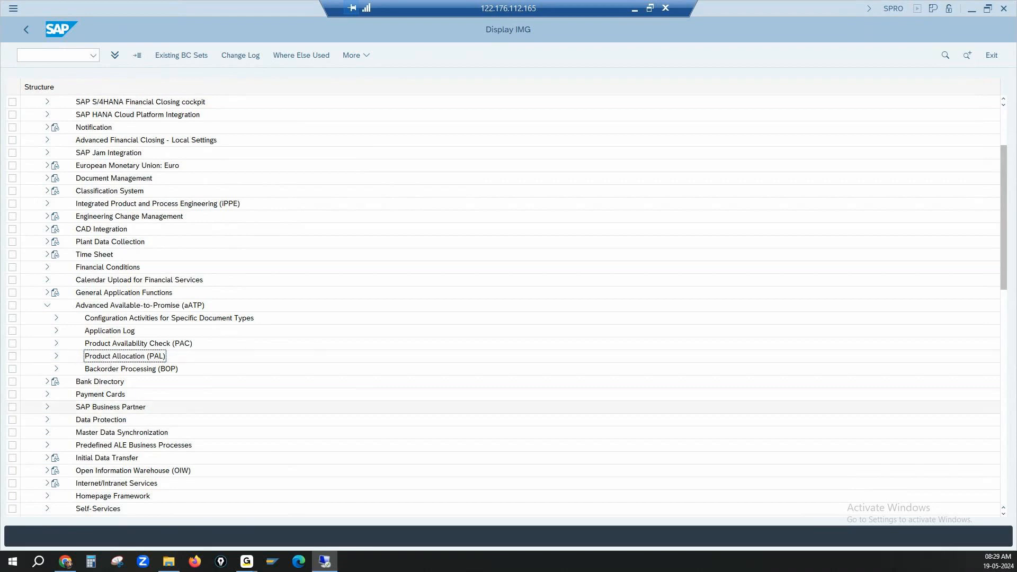
key("alt+Tab")
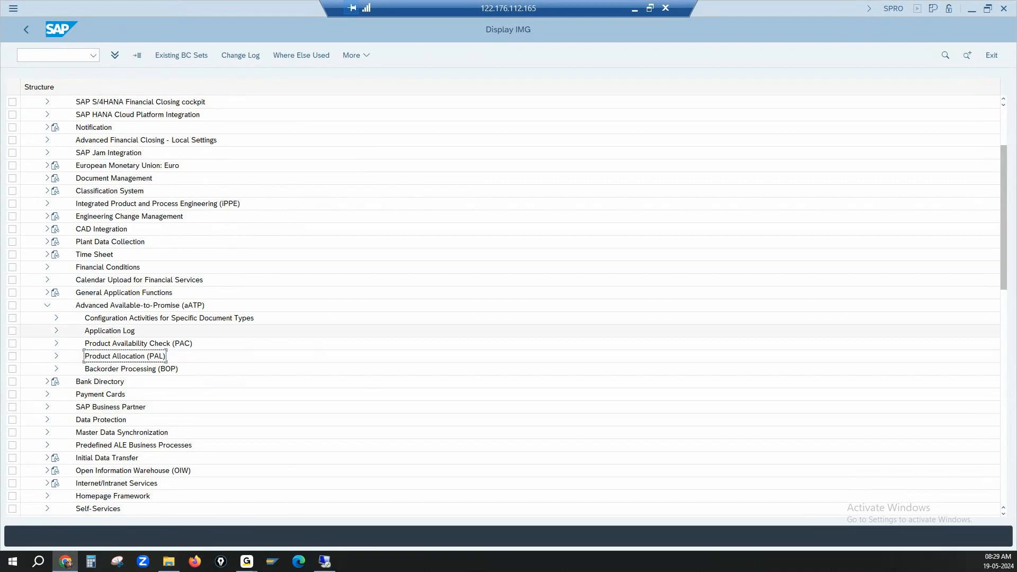
Step: Expand Product Allocation (PAL), open its Activate Product Allocation activity, and examine the activation setting
left_click(56, 357)
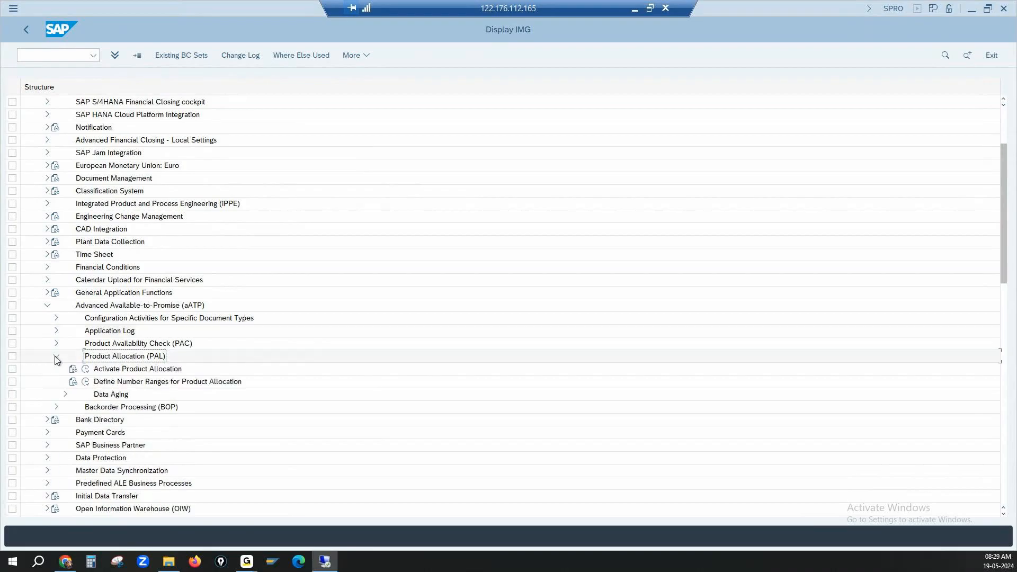
left_click(88, 373)
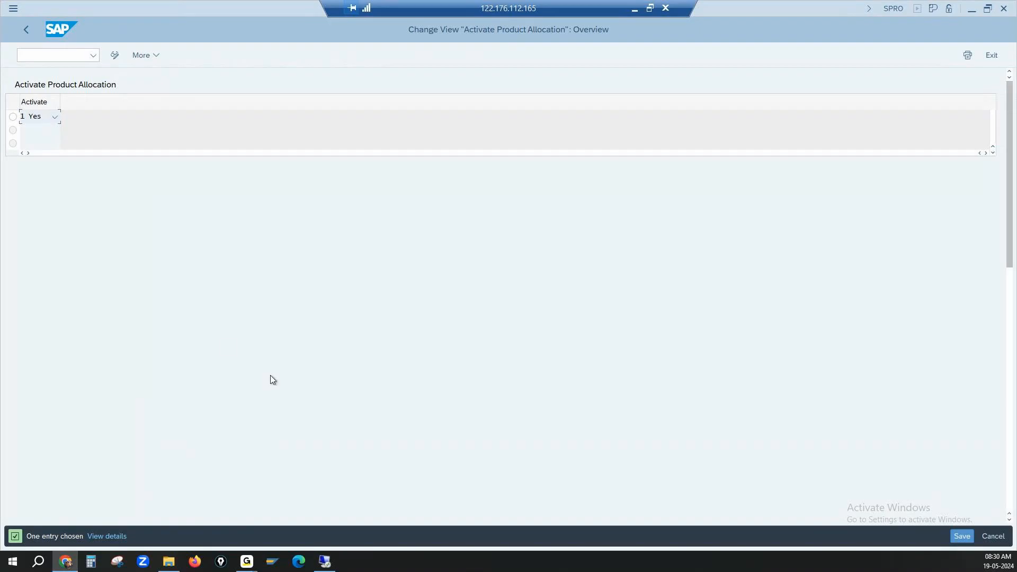
left_click(76, 56)
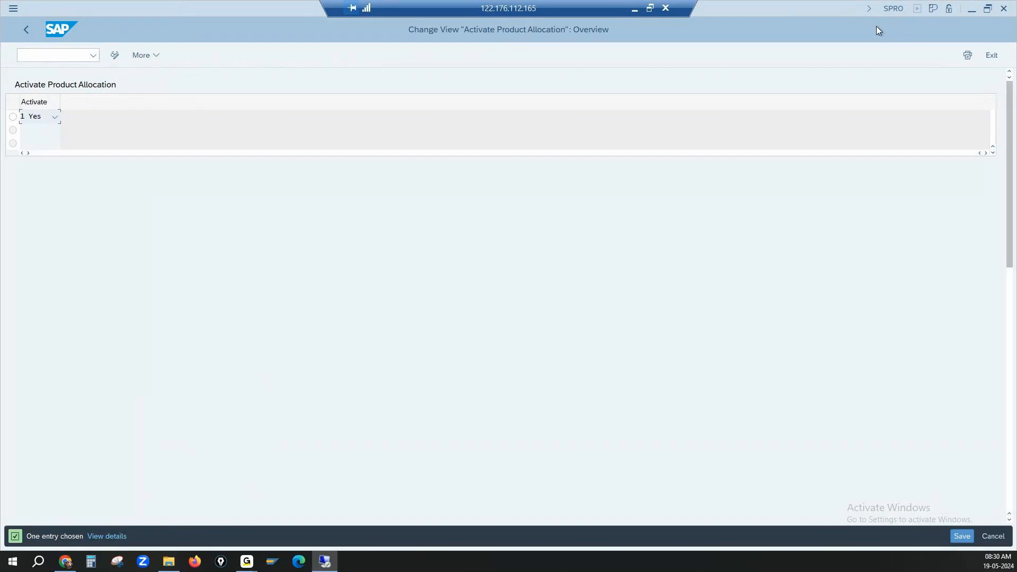
Step: Minimize the SAP GUI windows, switch to Chrome, and load the Fiori launchpad logon page from the Home shortcut, reloading it if needed
left_click(969, 14)
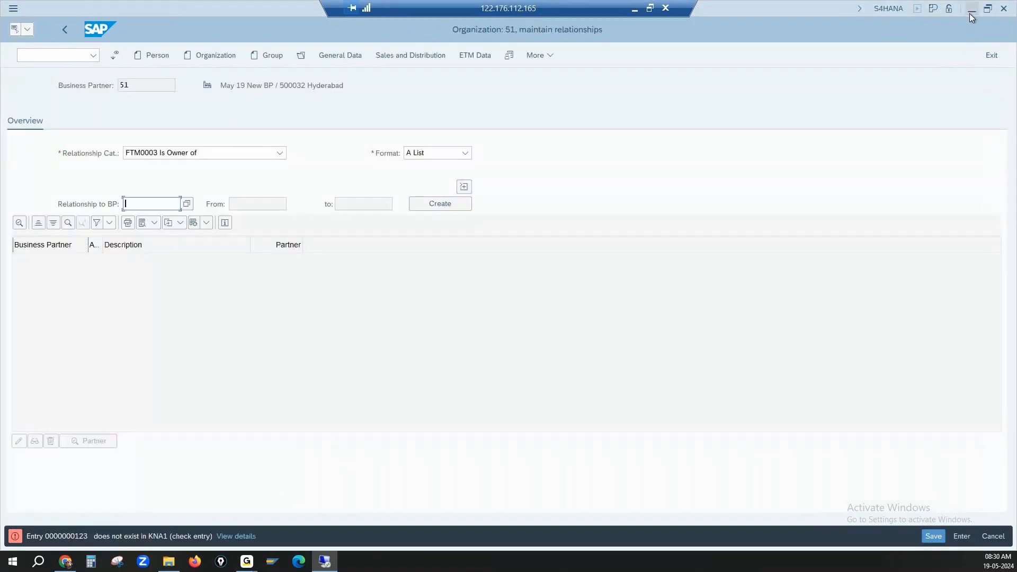
left_click(969, 14)
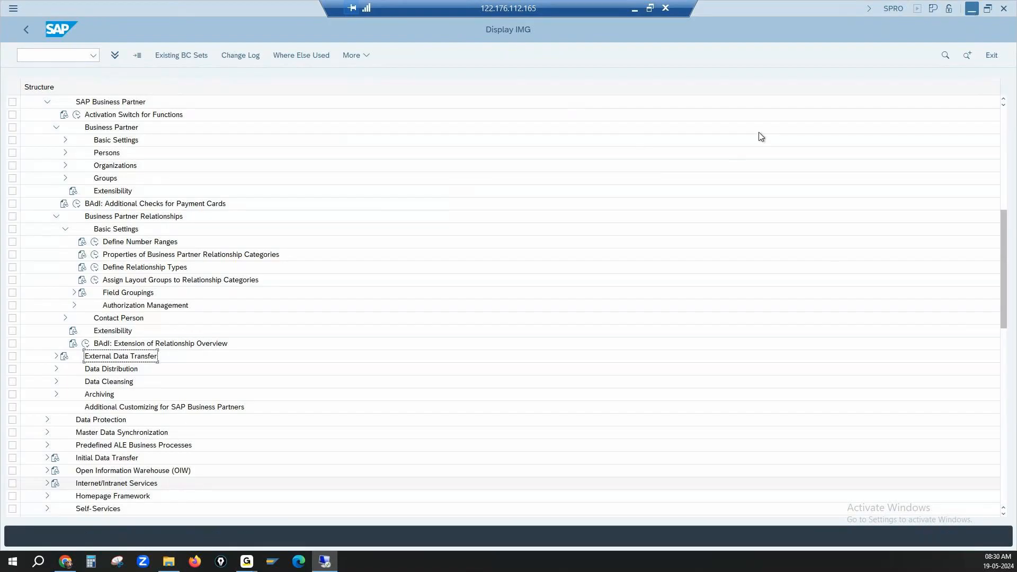
left_click(971, 14)
double_click(29, 92)
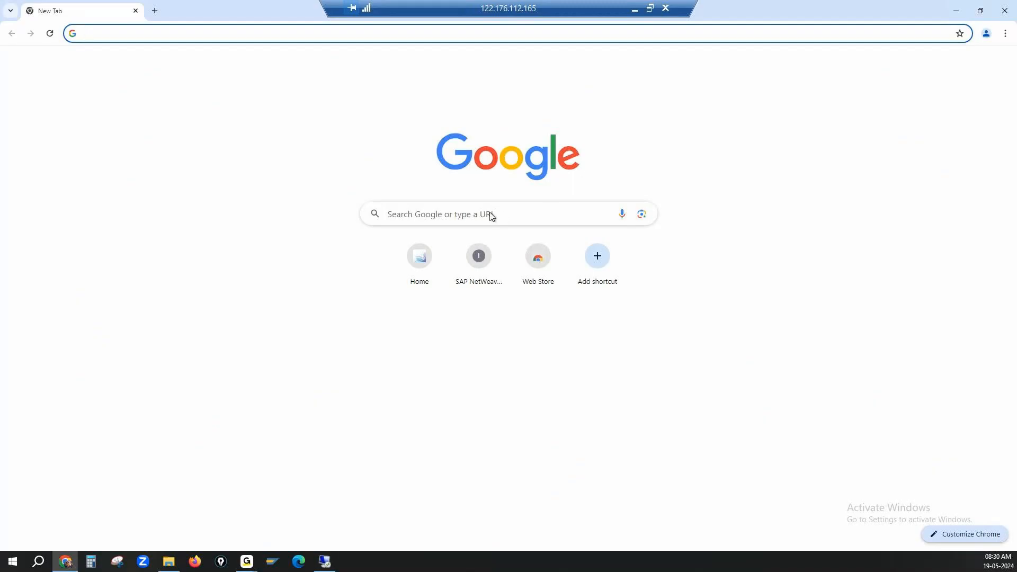
left_click(421, 261)
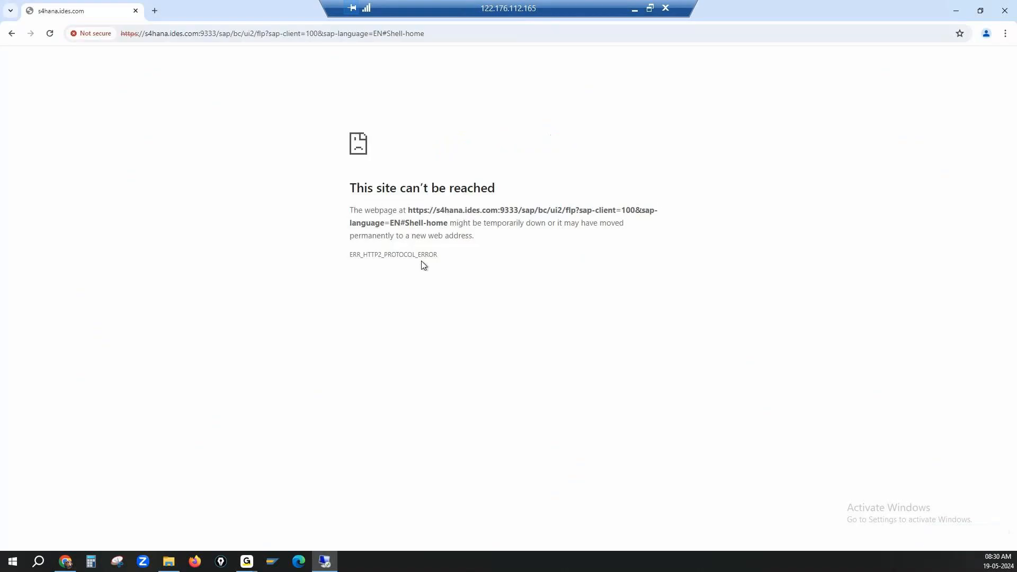
key("F5")
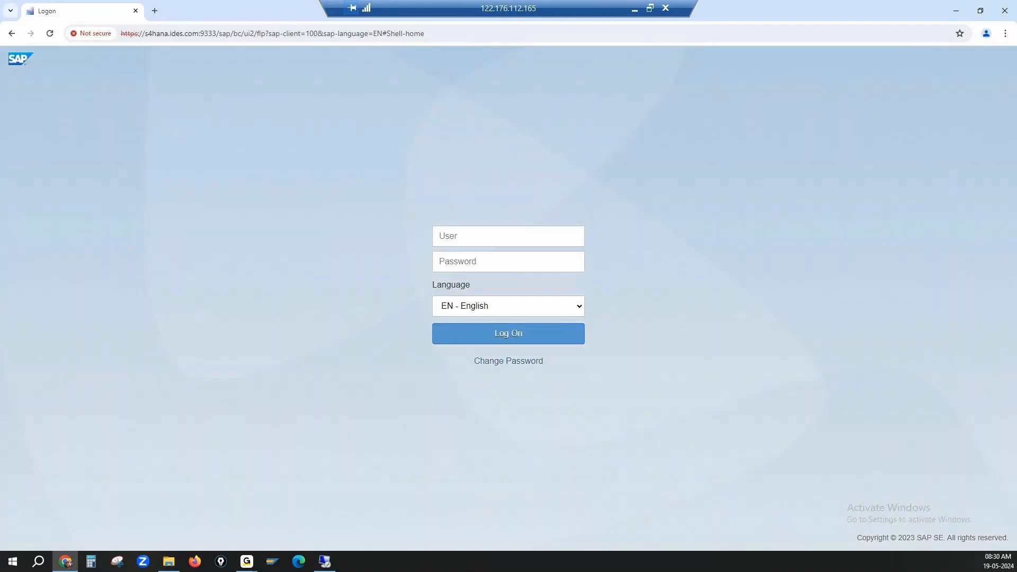
Step: Log on to the Fiori launchpad in English with the user name and the account password
left_click(471, 239)
type("sduser01")
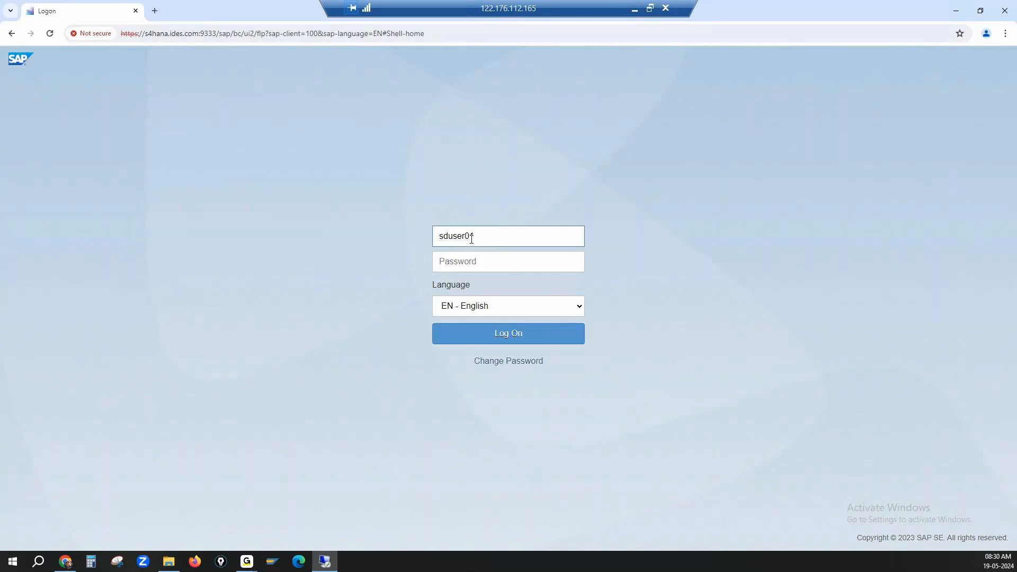
key("Tab")
type("*******")
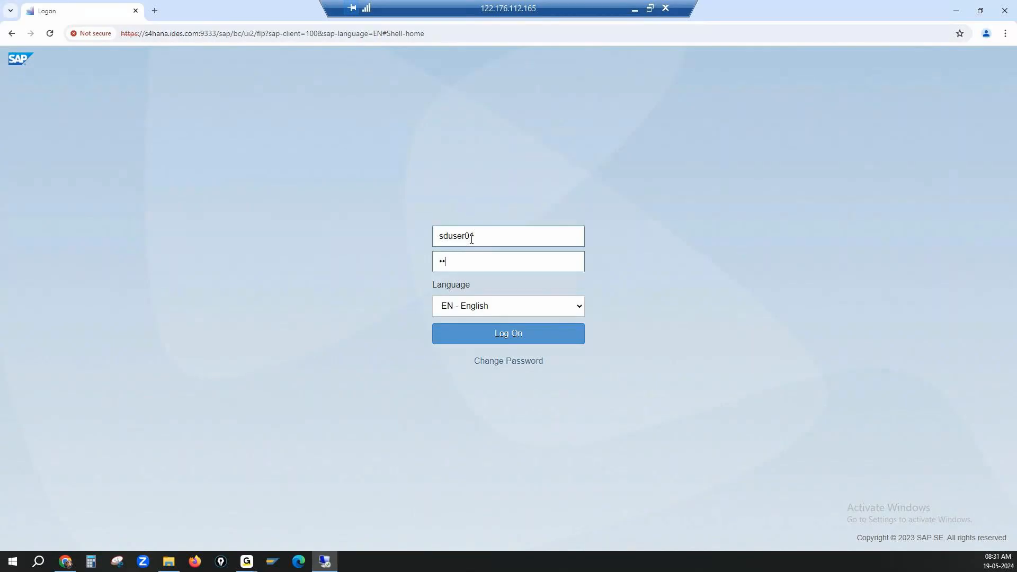
type("*")
key("Return")
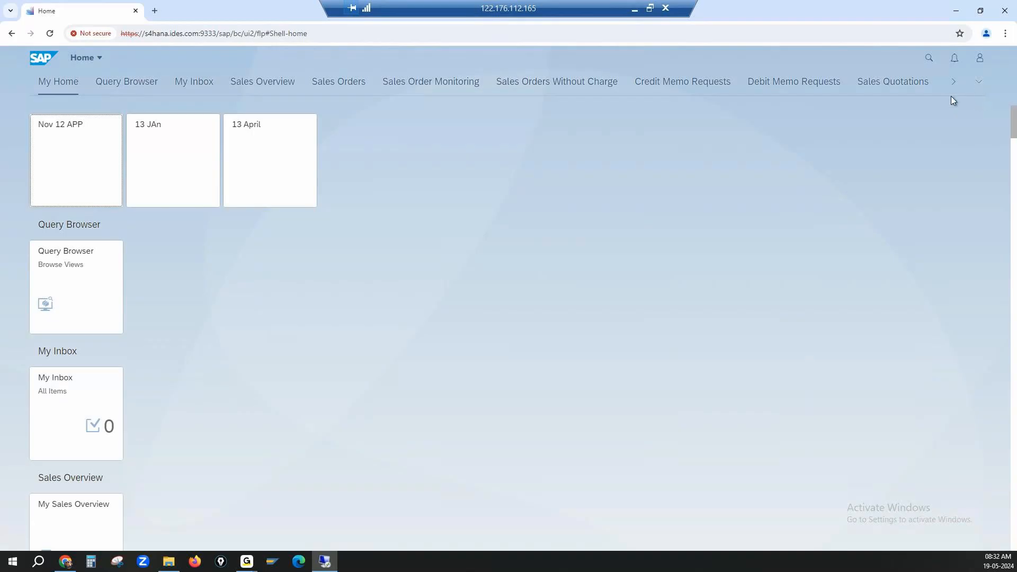
Step: Go to the Product Allocation group and open the Manage Characteristic Catalogs app, waiting for the page to load
left_click(979, 83)
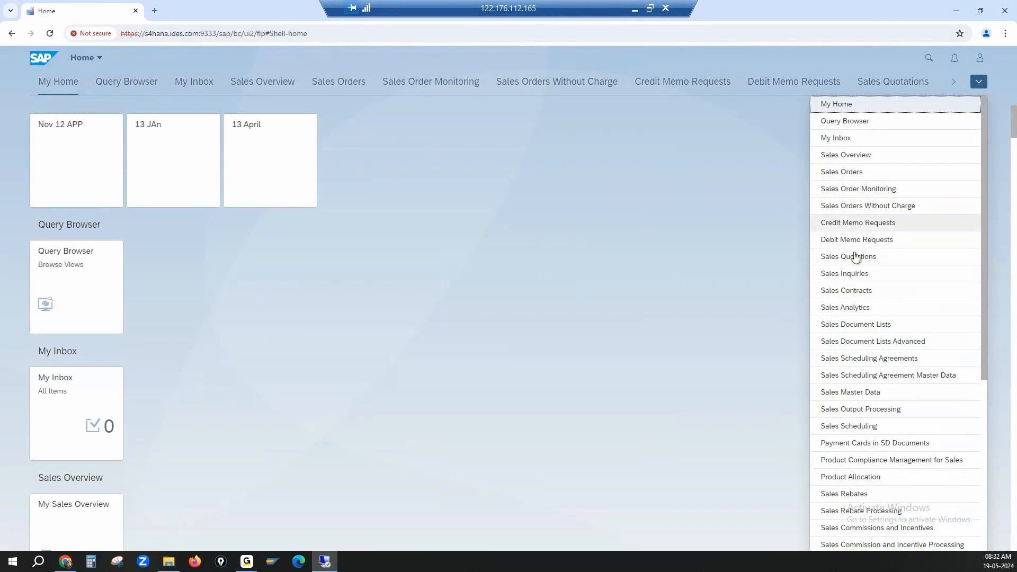
left_click(855, 478)
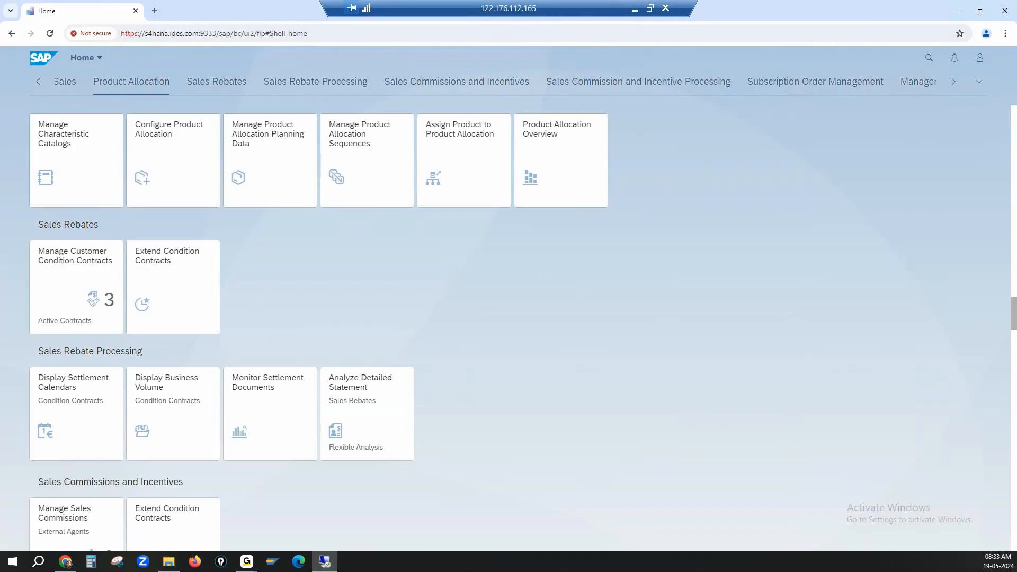
key("alt+Tab")
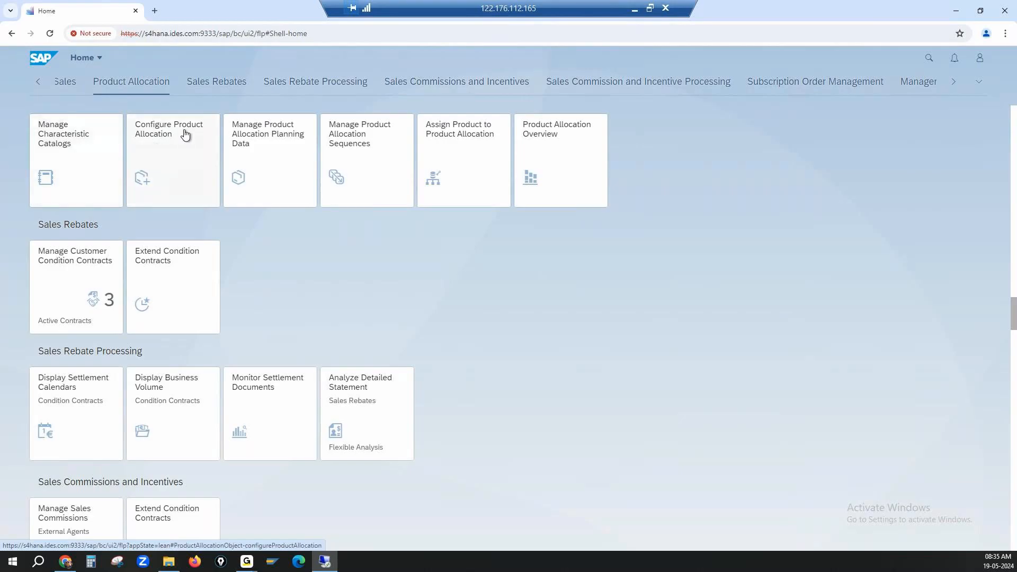
left_click(60, 152)
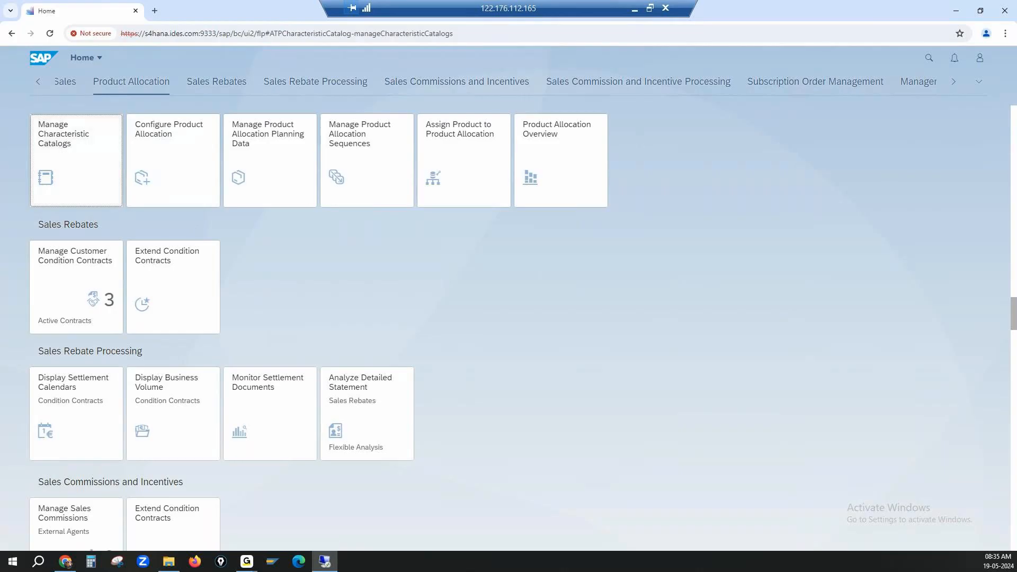
key("alt+Tab")
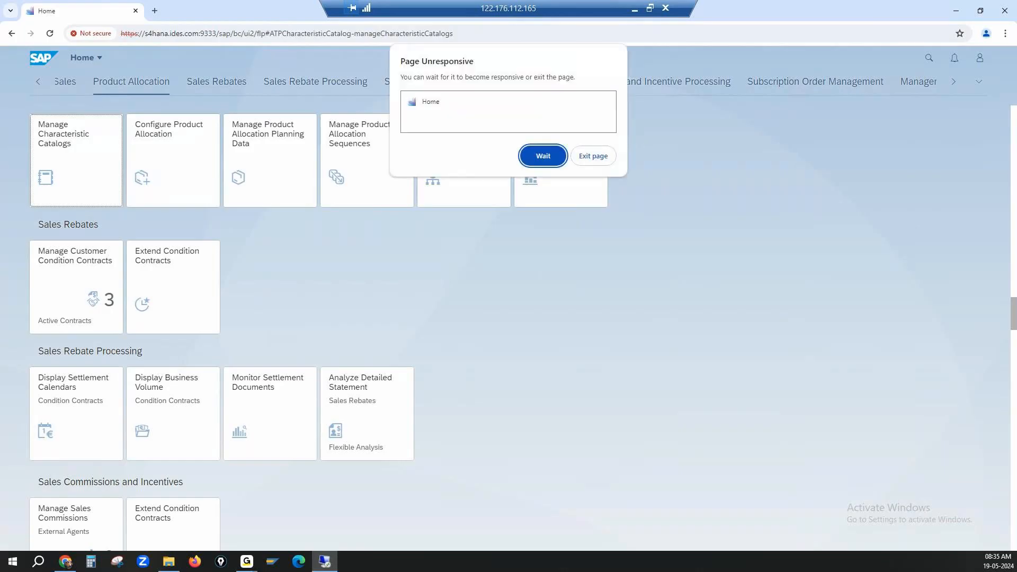
left_click(547, 159)
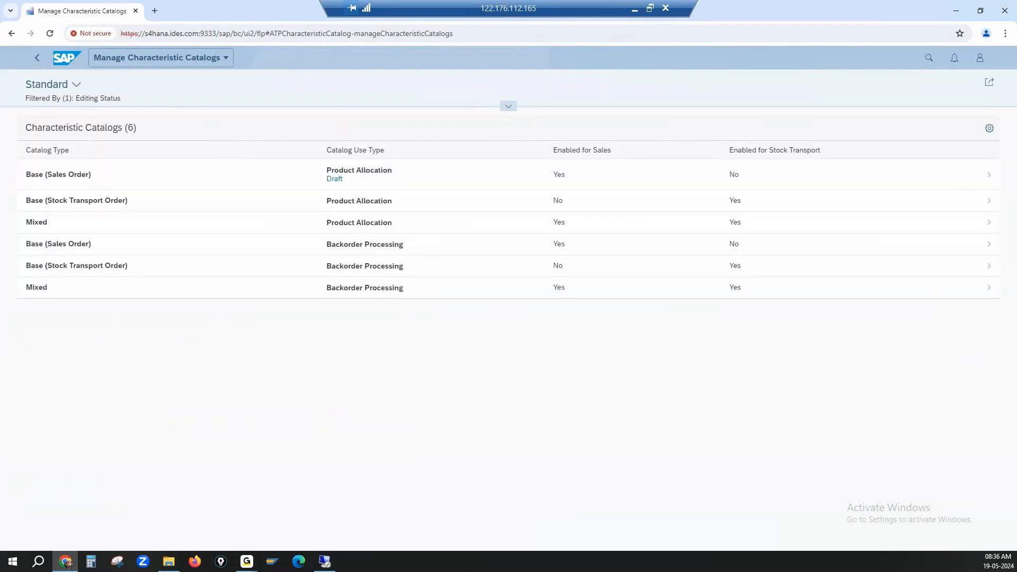
Step: Open the Base (Sales Order) catalog for Product Allocation, and review the characteristics offered for adding without selecting any
left_click(58, 180)
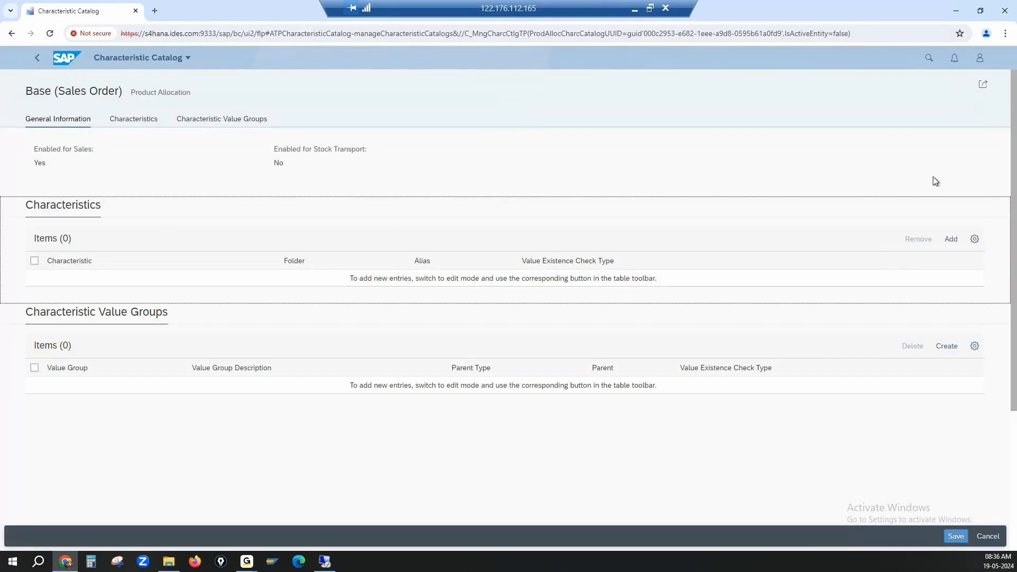
left_click(952, 243)
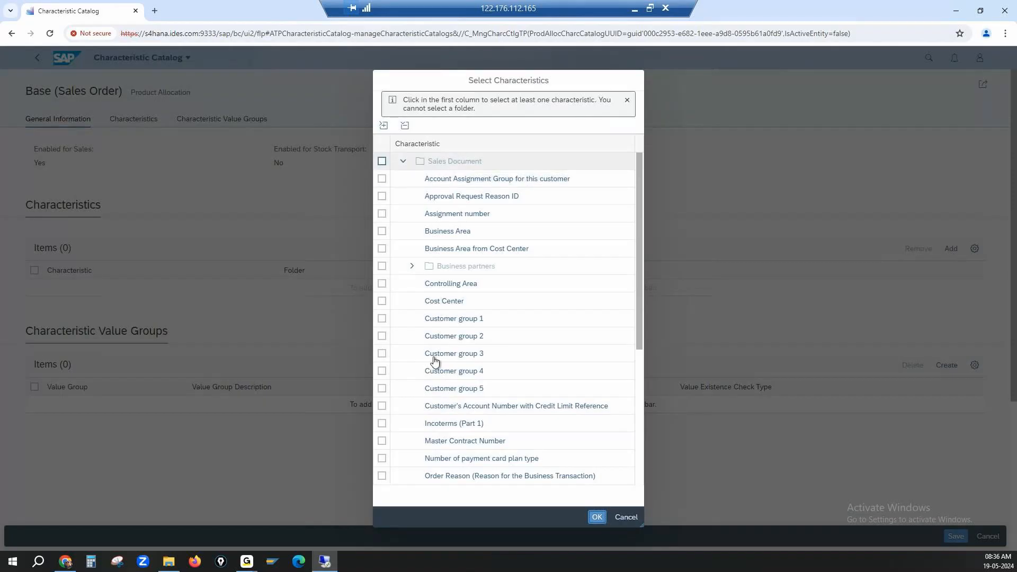
scroll(462, 237, "down", 5)
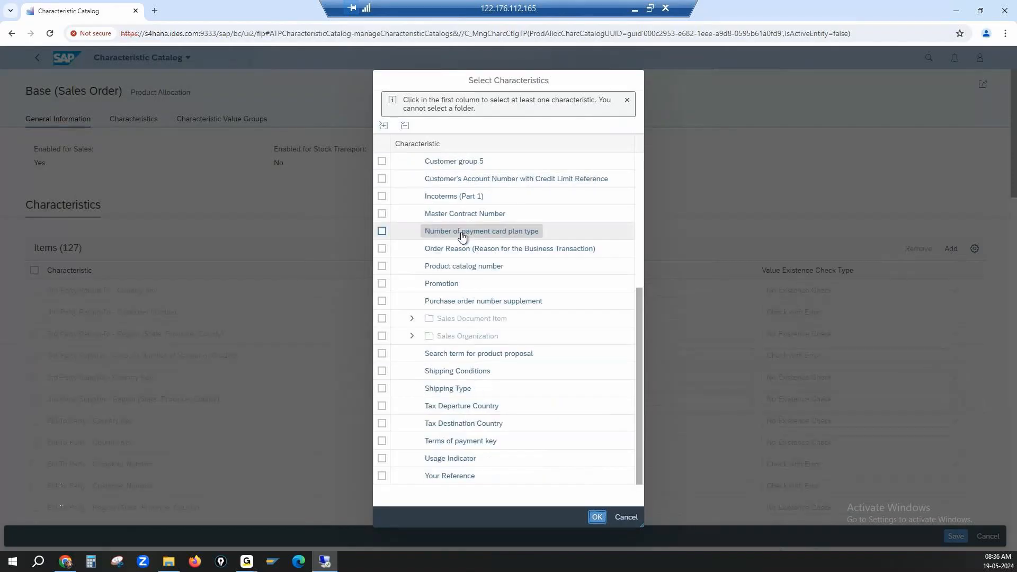
scroll(462, 237, "up", 5)
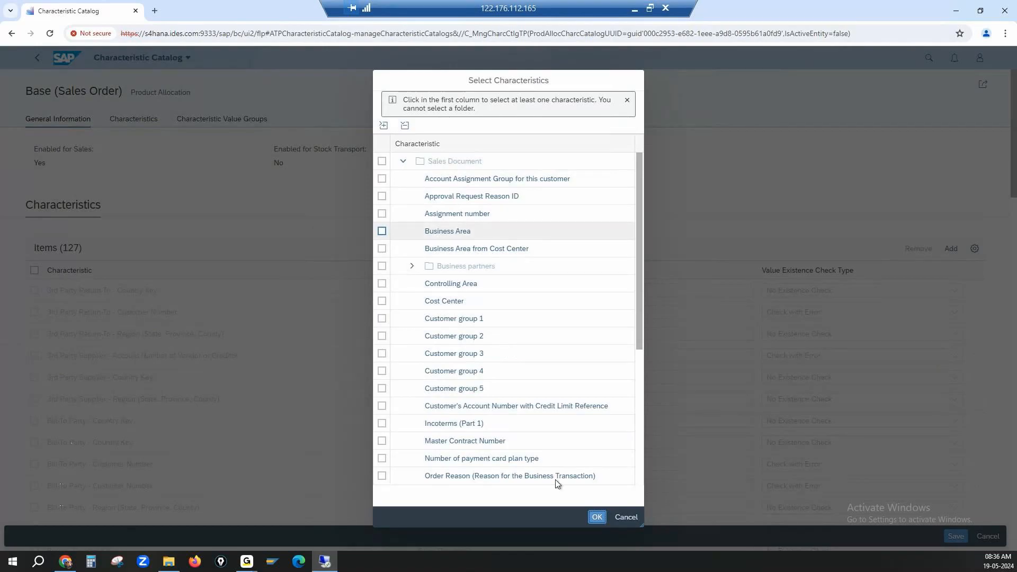
left_click(626, 523)
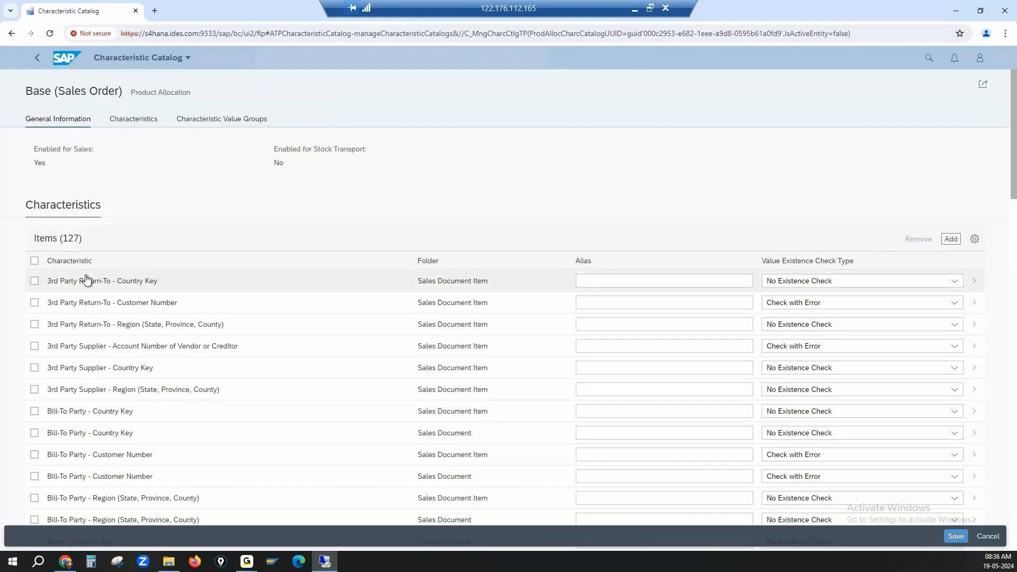
Step: Review the catalog's characteristics, select Customer Group, save the Base (Sales Order) catalog, and return to the launchpad home page
scroll(101, 284, "down", 3)
scroll(107, 287, "down", 15)
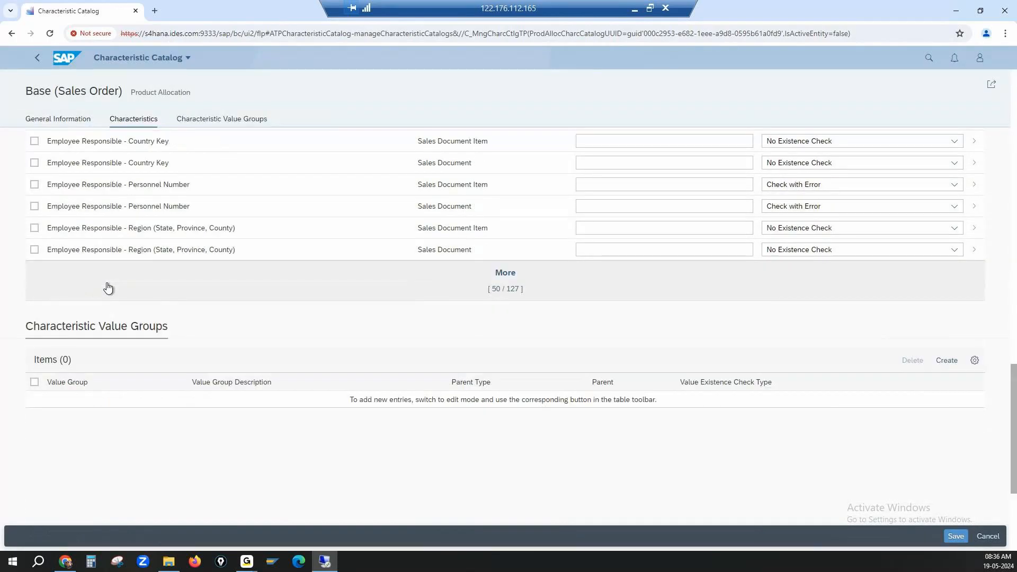
scroll(108, 286, "up", 6)
scroll(108, 286, "up", 10)
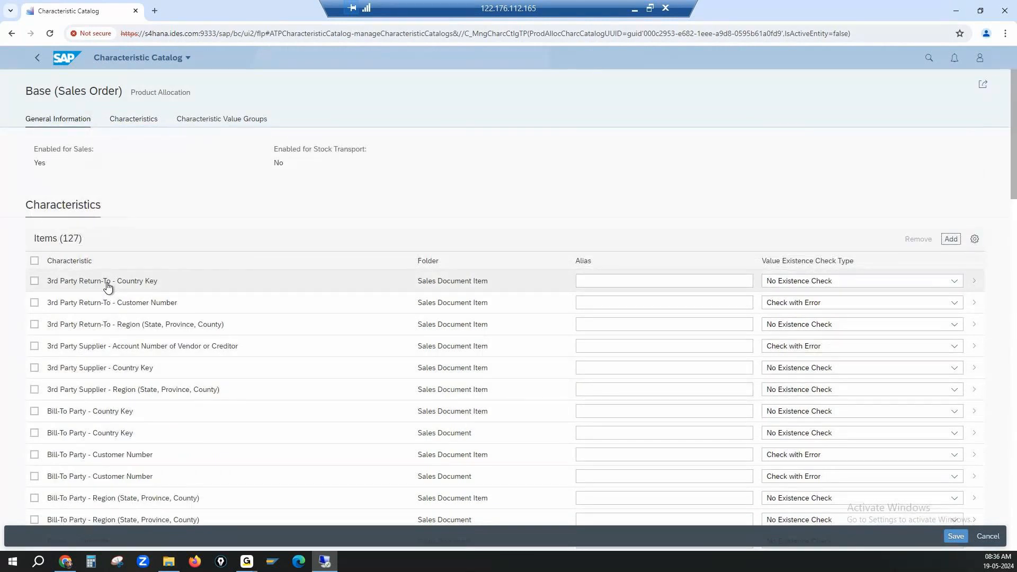
scroll(117, 285, "down", 3)
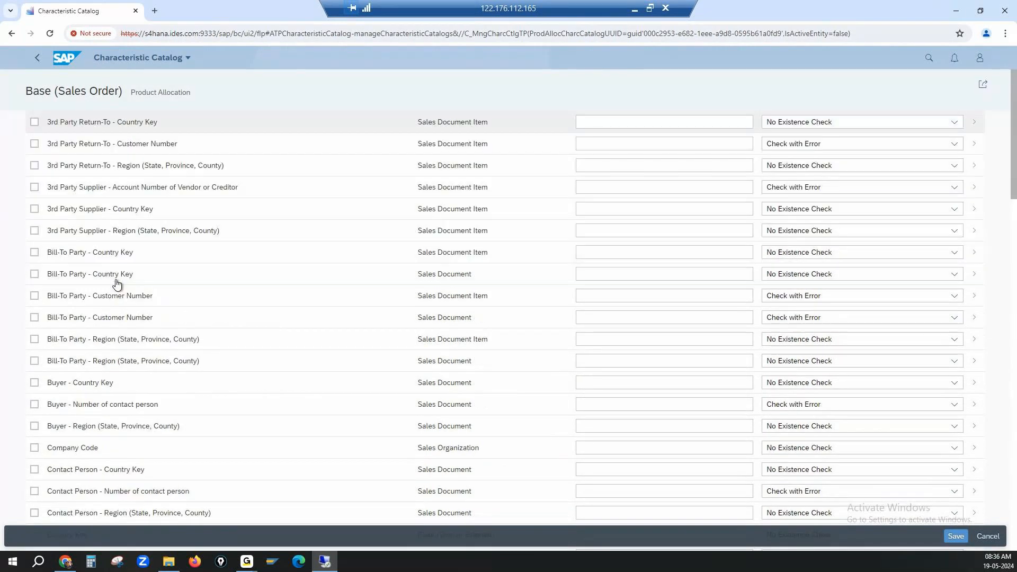
scroll(117, 284, "down", 3)
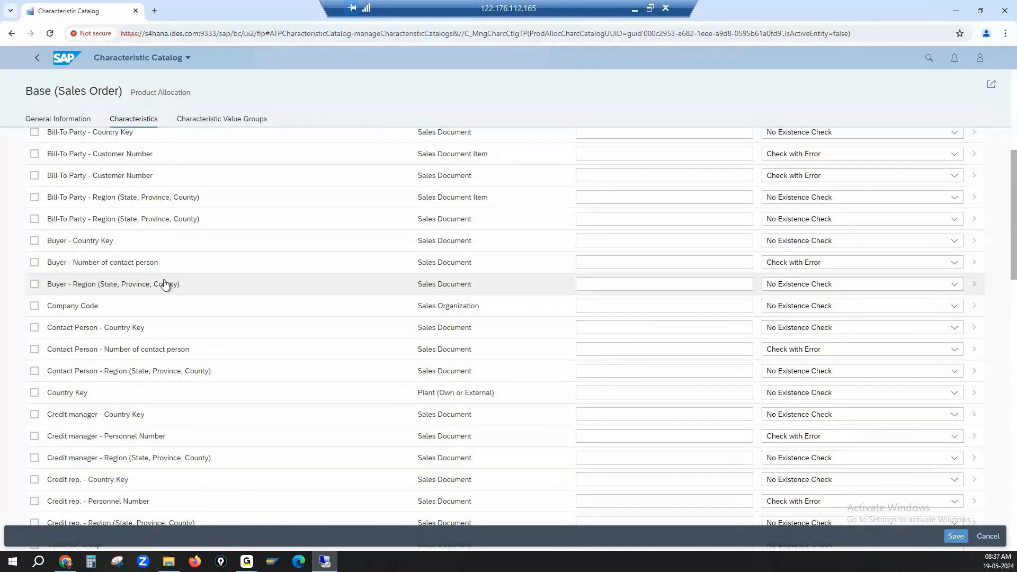
scroll(166, 284, "down", 3)
left_click(34, 385)
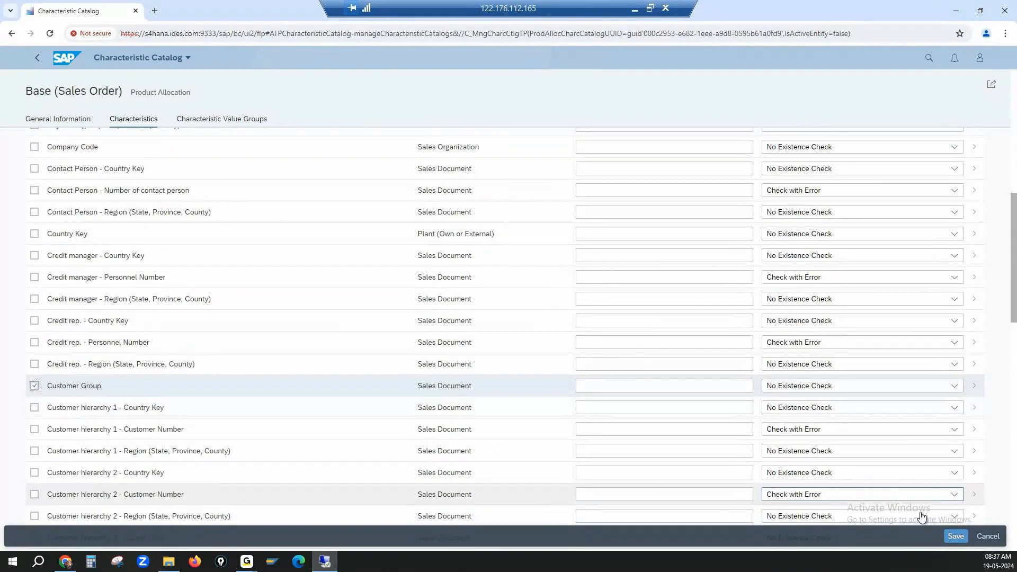
left_click(953, 535)
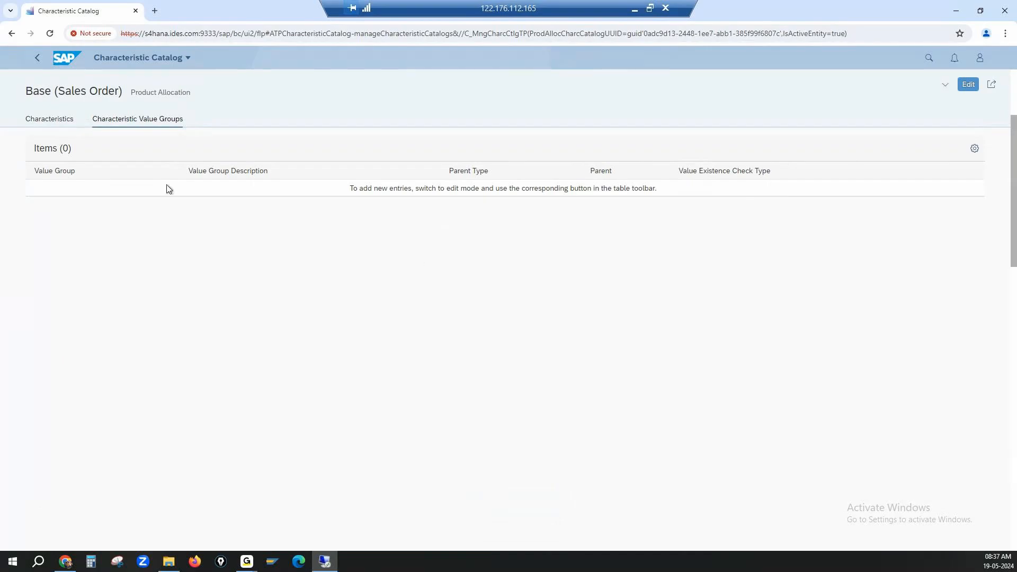
left_click(37, 59)
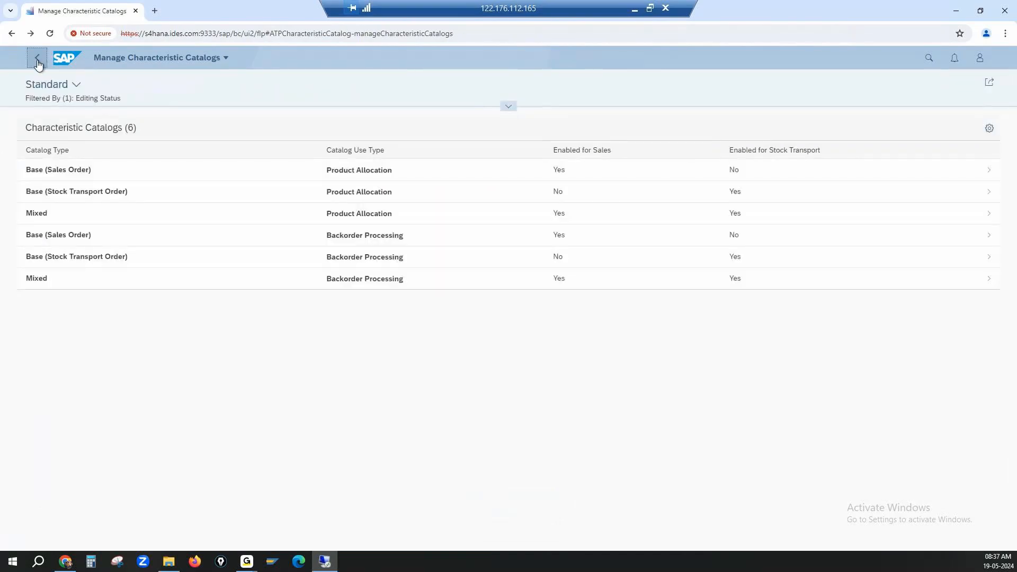
left_click(37, 61)
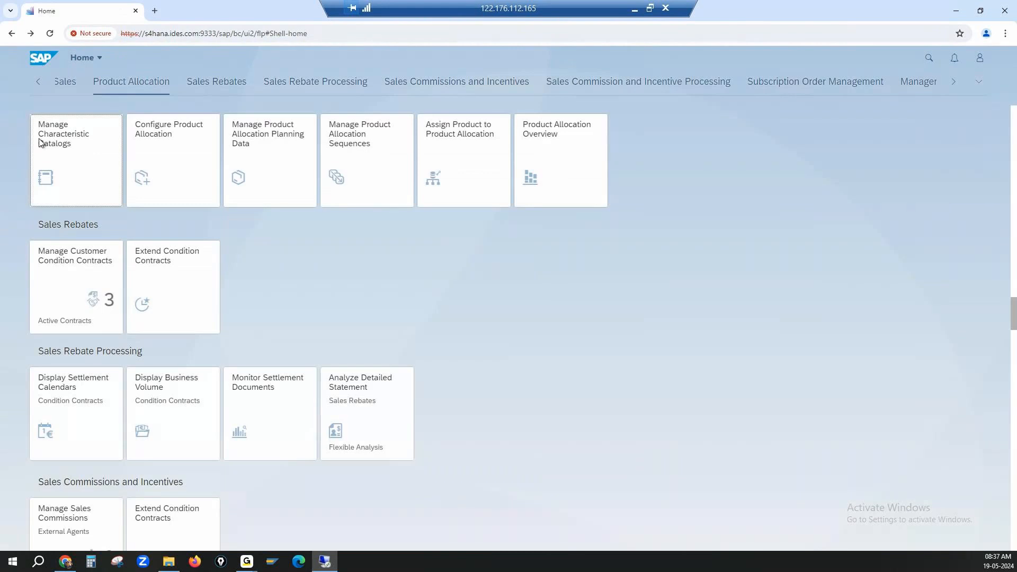
Step: In the Configure Product Allocation app, list the existing objects and create a new allocation object PAL 19 with the description PAL 19
left_click(160, 146)
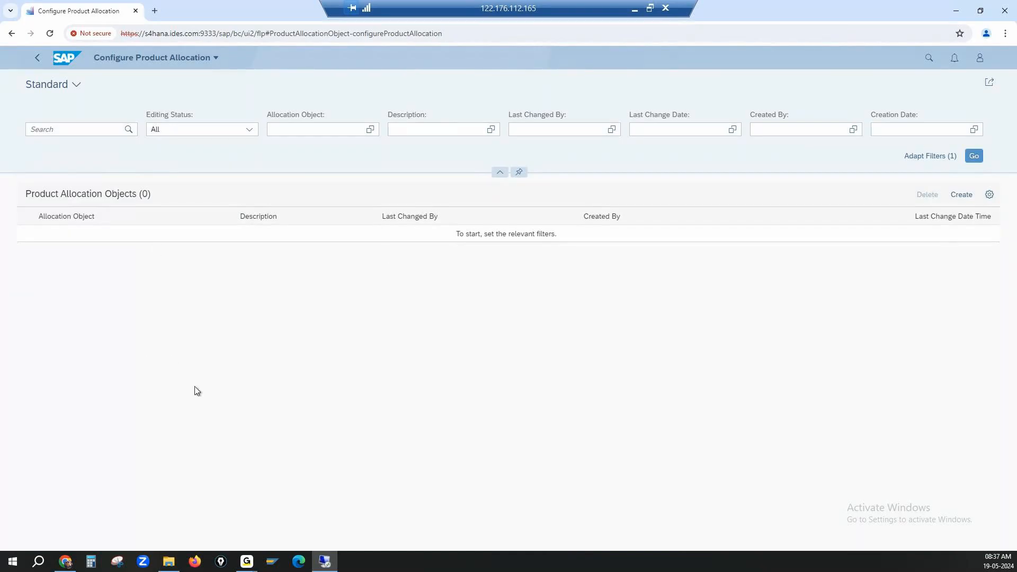
left_click(974, 156)
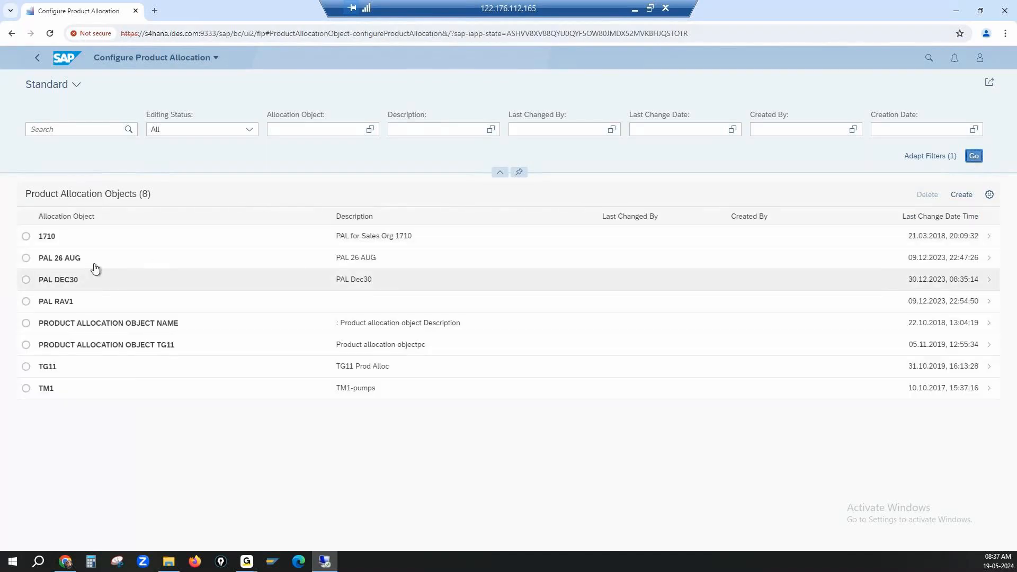
left_click(961, 194)
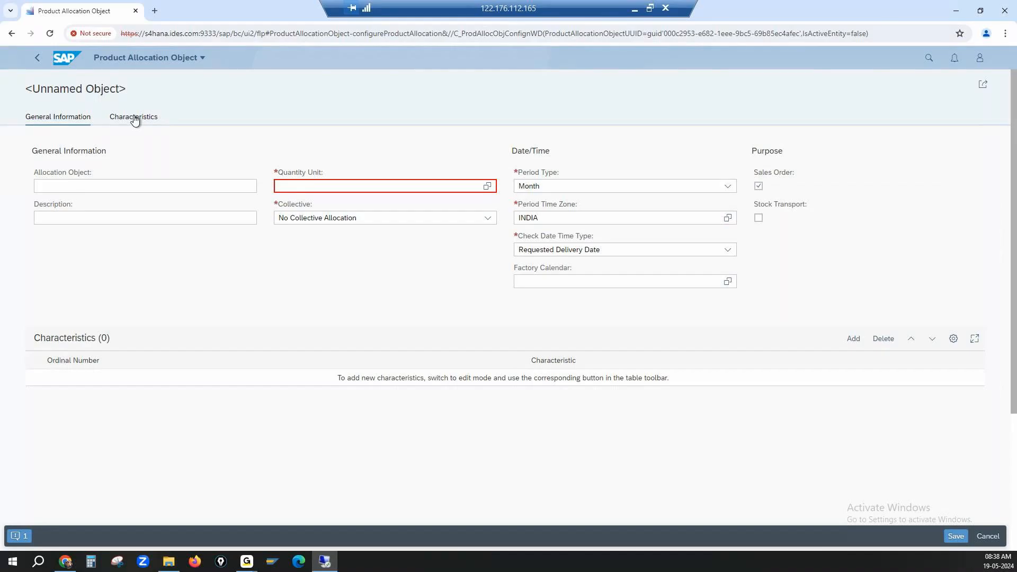
left_click(170, 186)
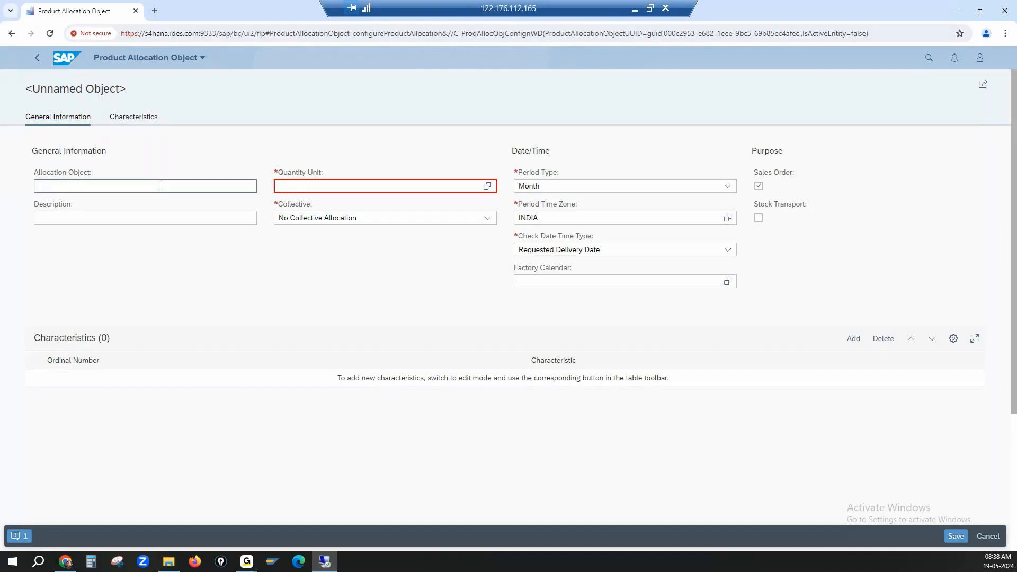
type("PAL 19")
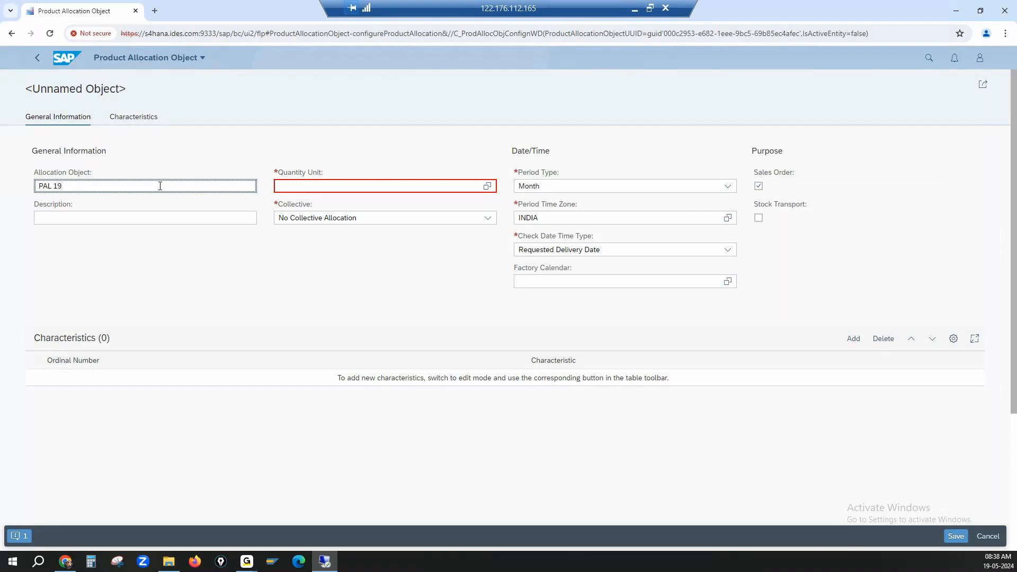
key("ctrl+a")
key("ctrl+c")
left_click(77, 219)
key("ctrl+v")
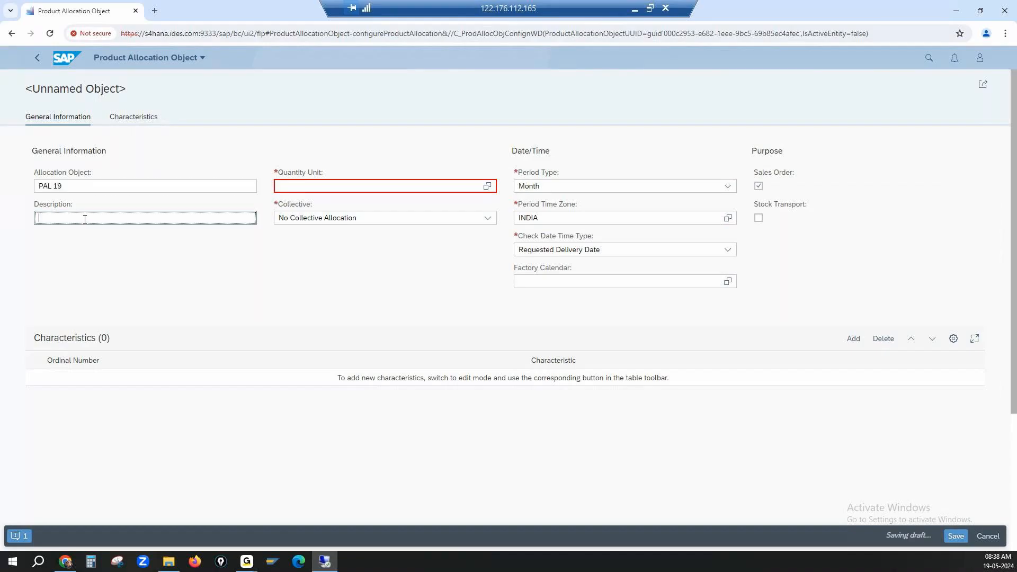
Step: Set the quantity unit of the PAL 19 object to PRC (Group proportion)
left_click(300, 187)
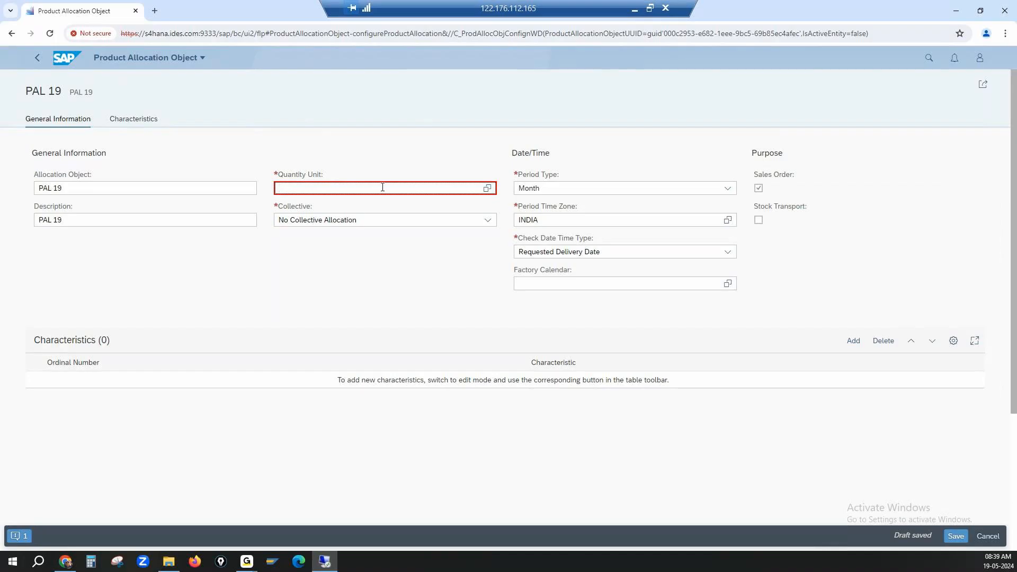
type("pc")
key("Return")
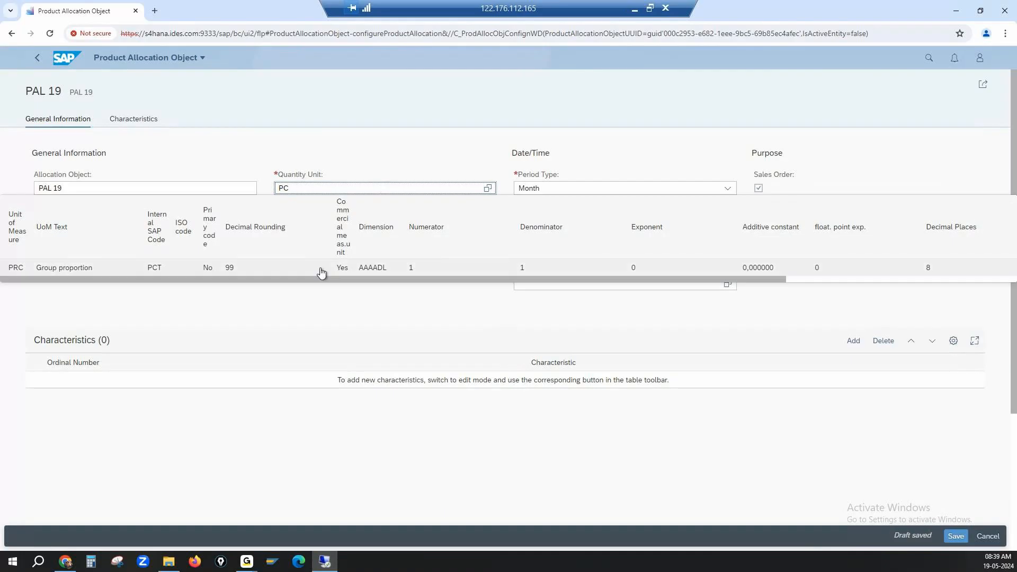
left_click(320, 269)
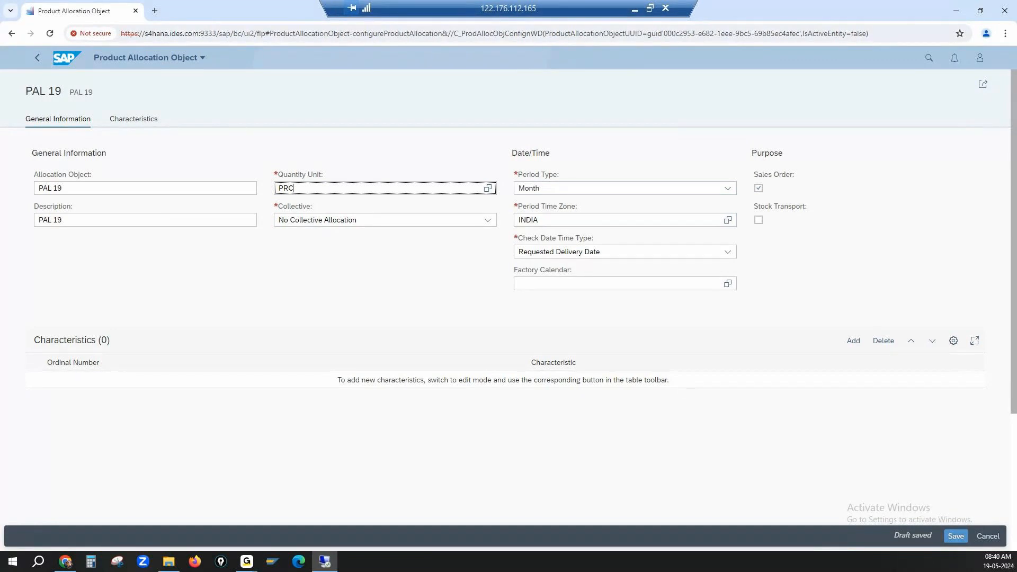
Step: Choose Month as the period type and save the PAL 19 allocation object
left_click(681, 189)
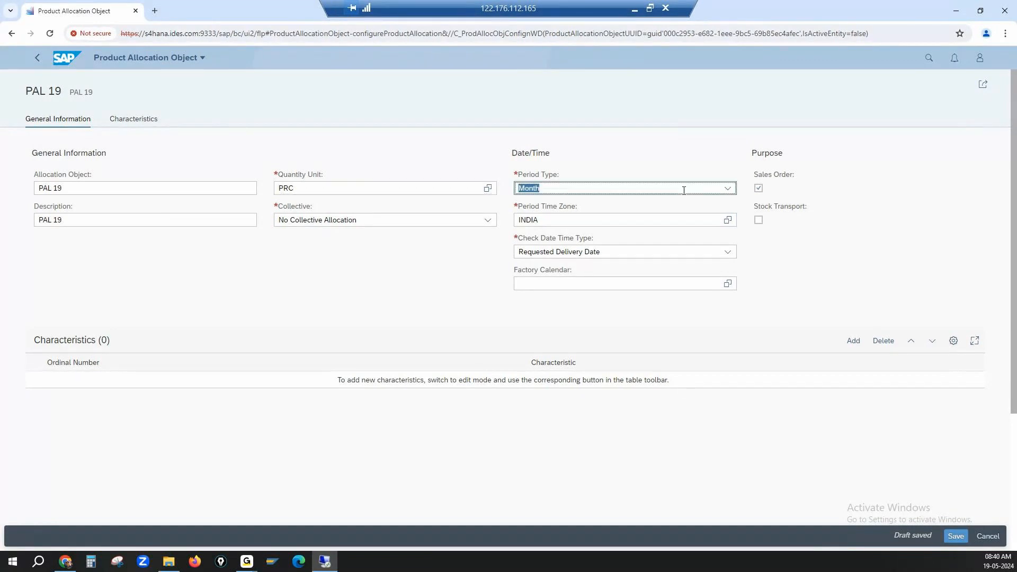
left_click(725, 188)
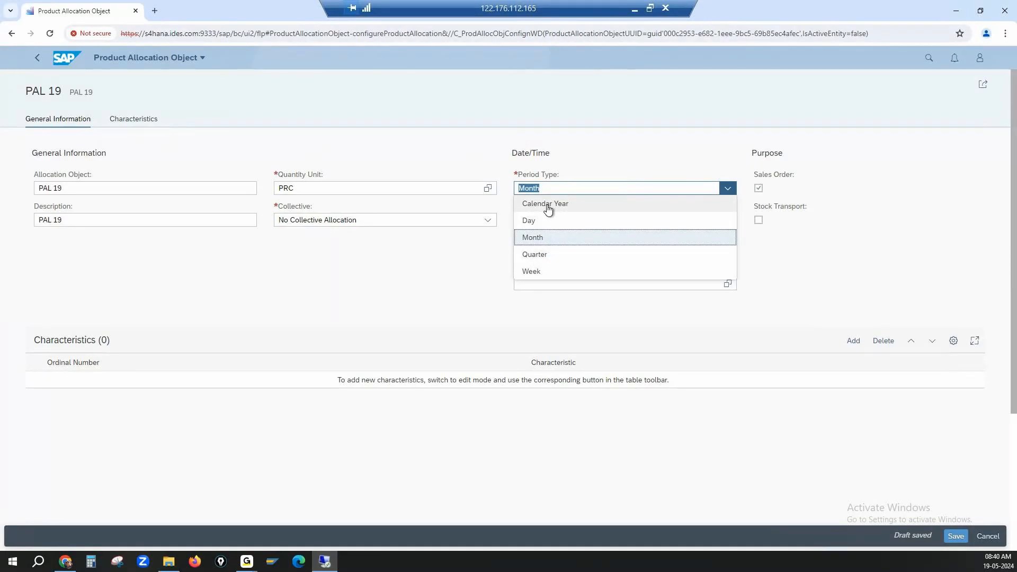
left_click(538, 243)
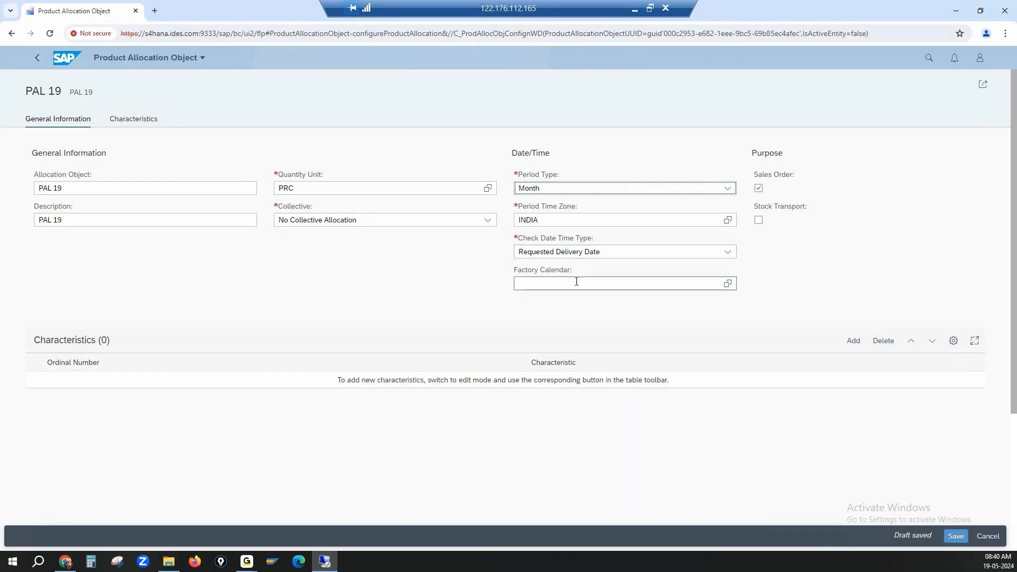
left_click(847, 117)
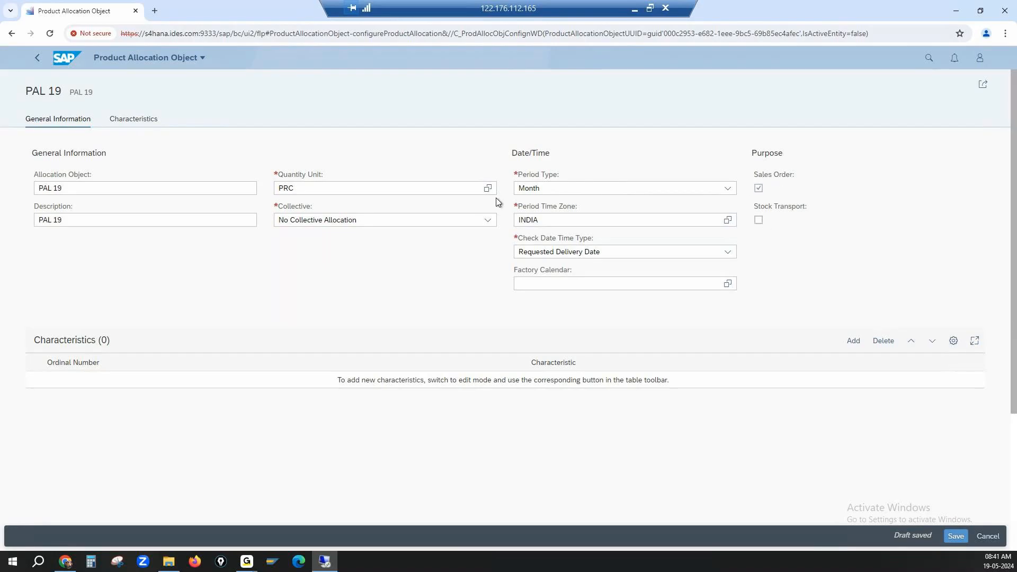
left_click(410, 279)
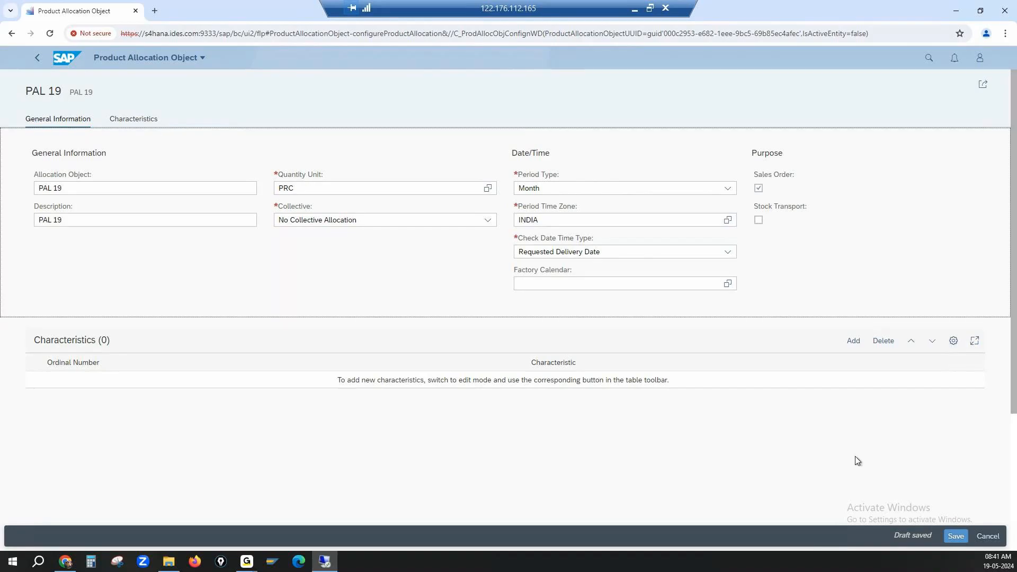
left_click(955, 536)
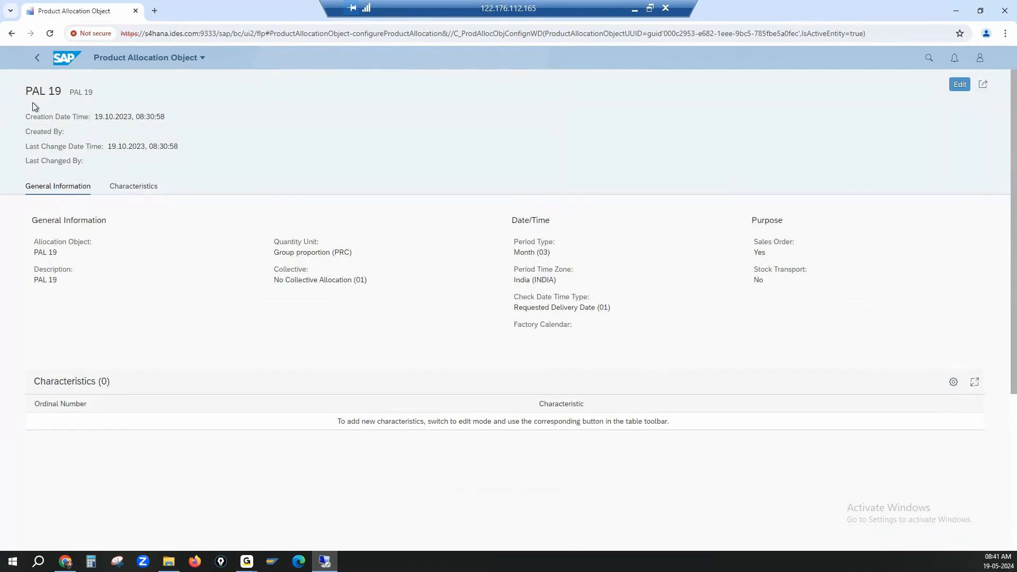
left_click_drag(27, 91, 65, 94)
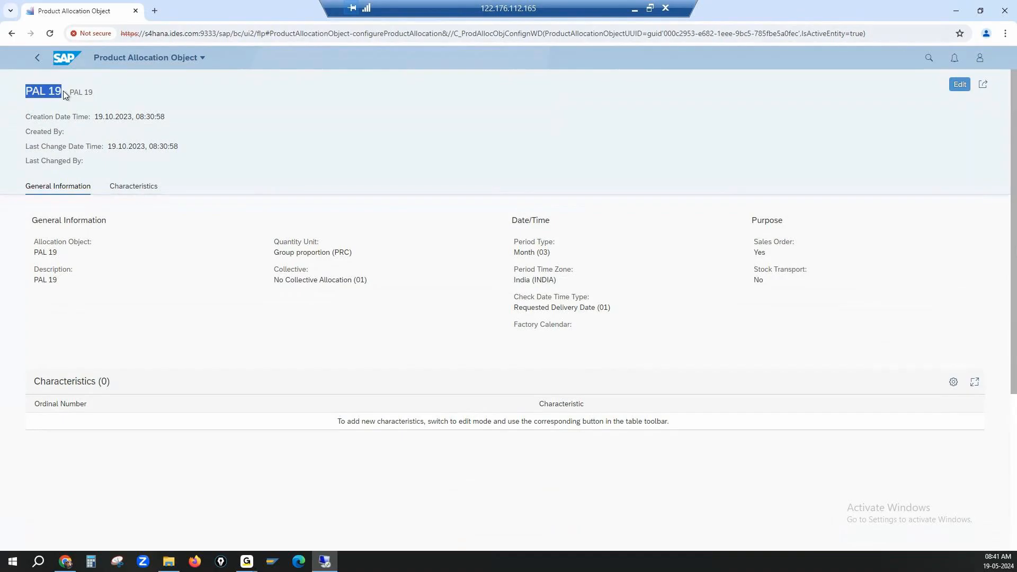
left_click(517, 256)
left_click_drag(516, 257, 548, 254)
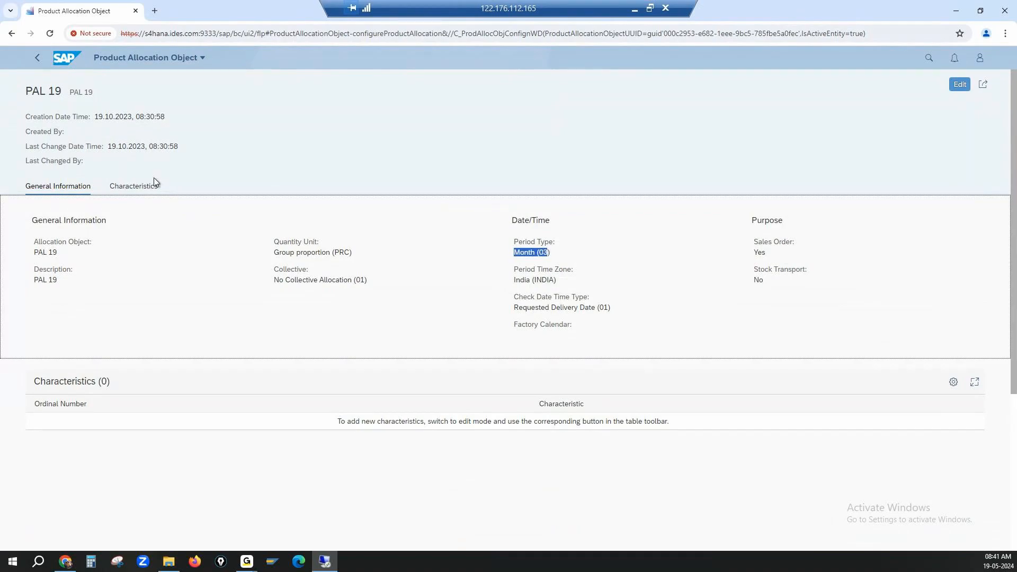
Step: Edit the characteristics of PAL 19, add Customer Group, and save the object
left_click(143, 191)
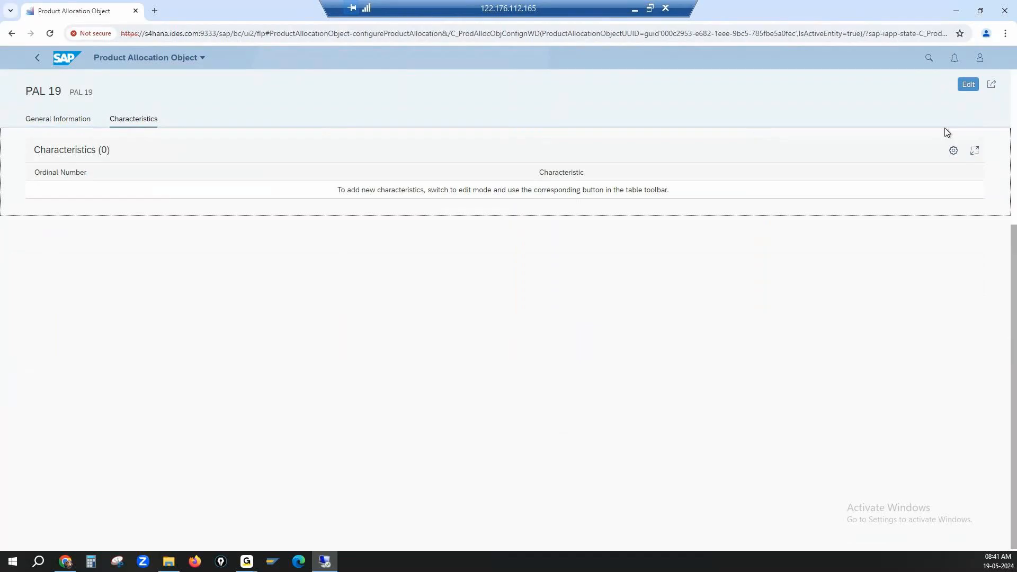
left_click(968, 88)
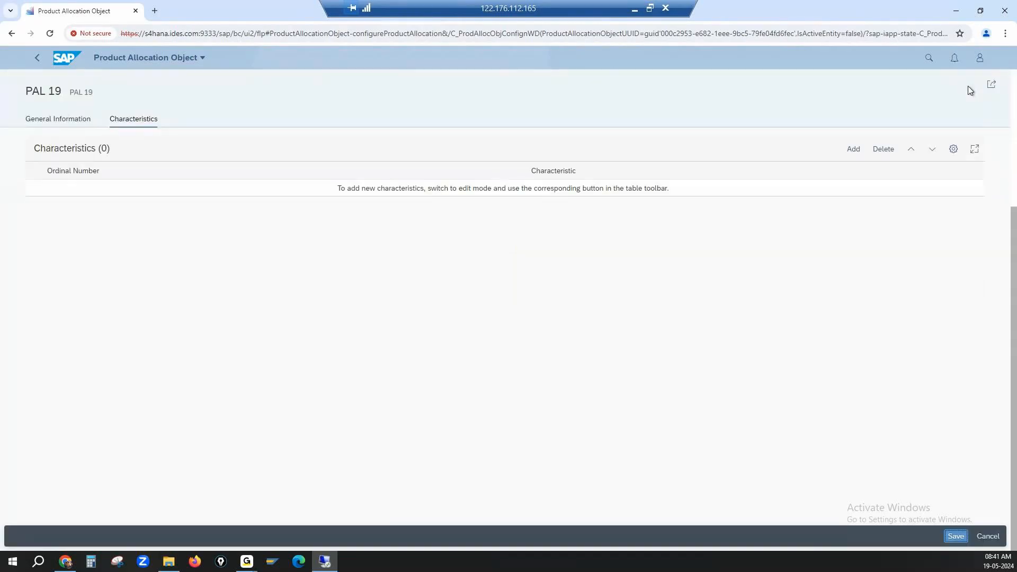
left_click(853, 156)
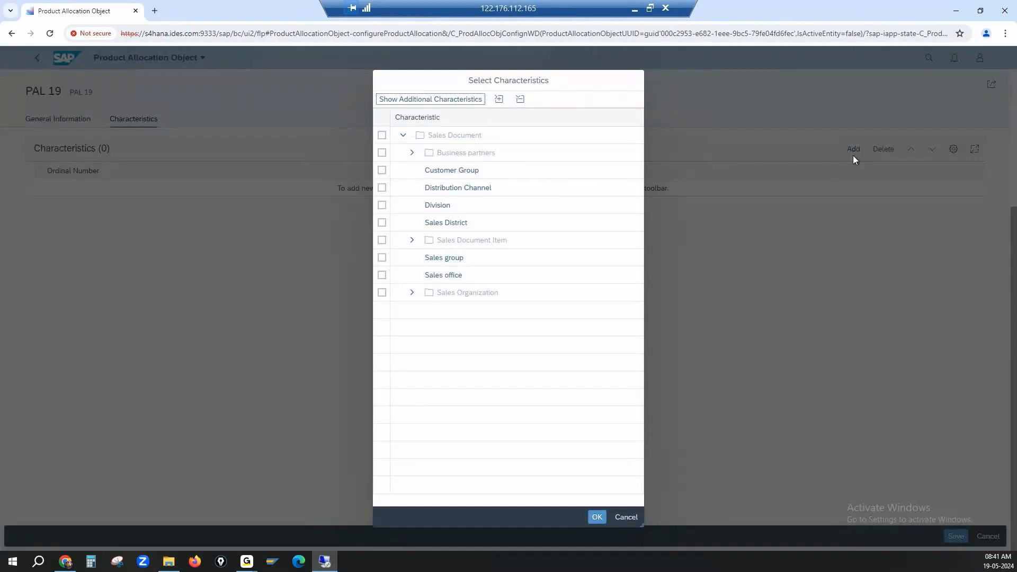
left_click(382, 173)
left_click(596, 517)
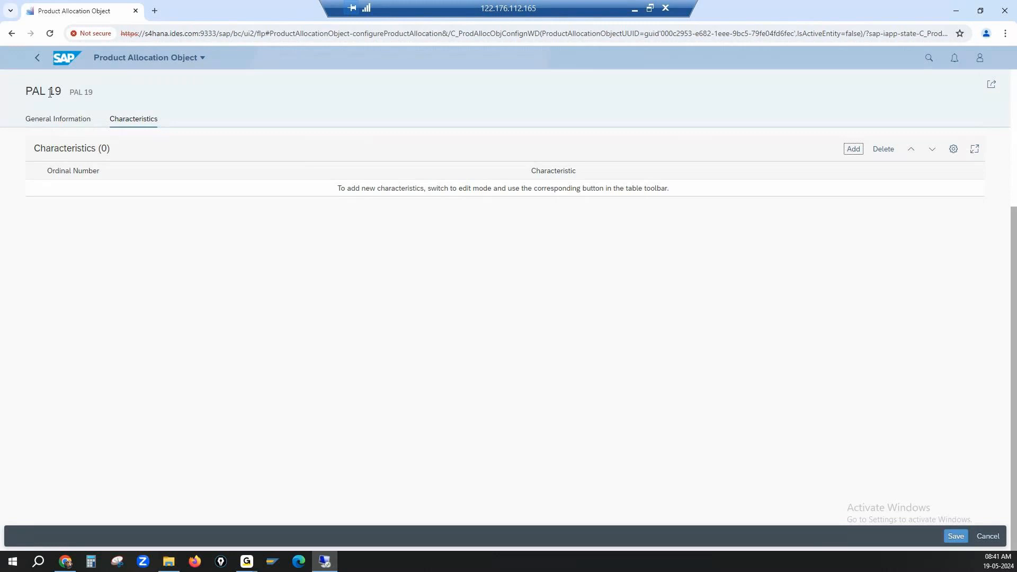
left_click(954, 535)
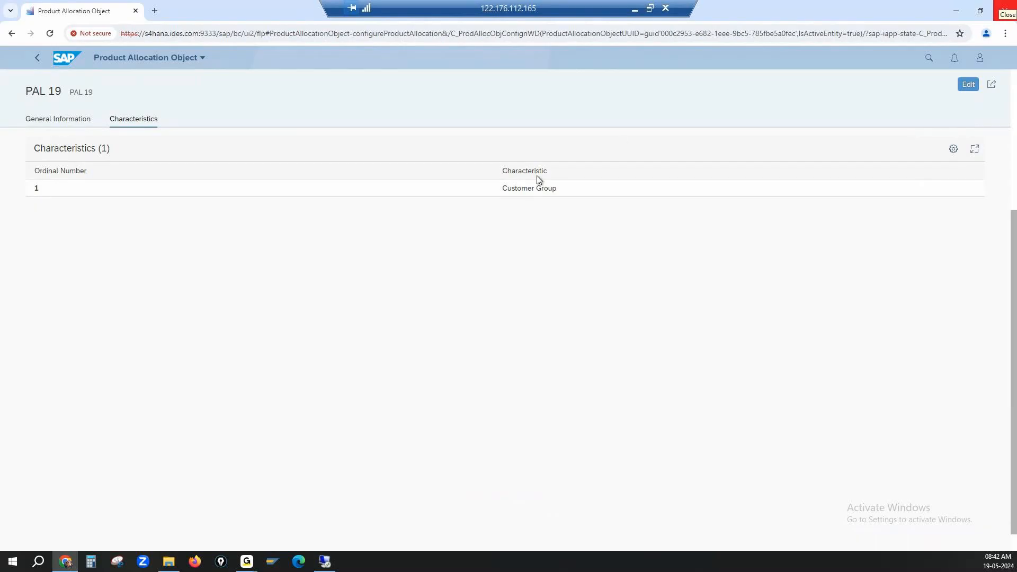
Step: Return to the launchpad and open the PAL 19 object in the Manage Product Allocation Planning Data app
left_click(37, 58)
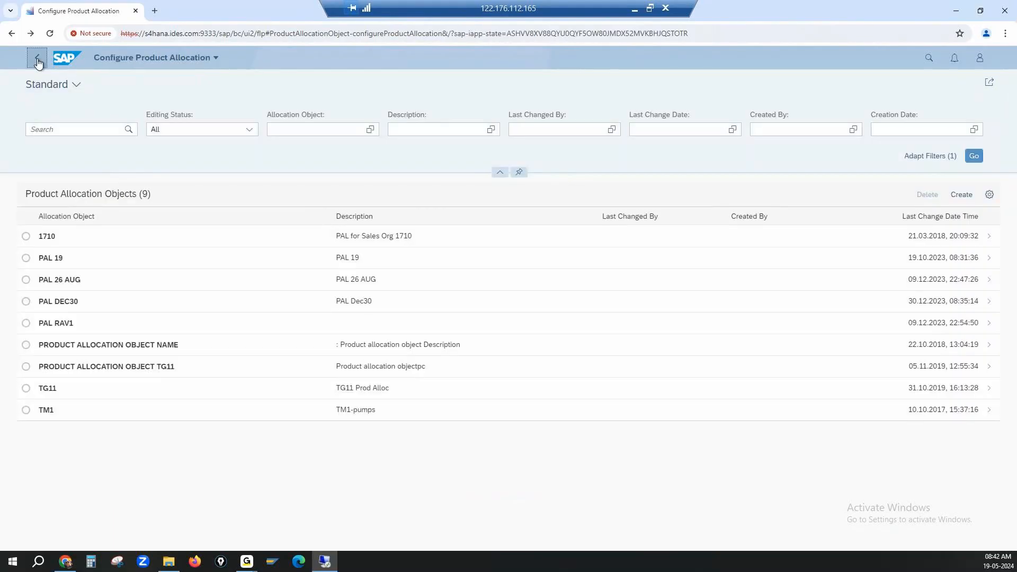
left_click(37, 60)
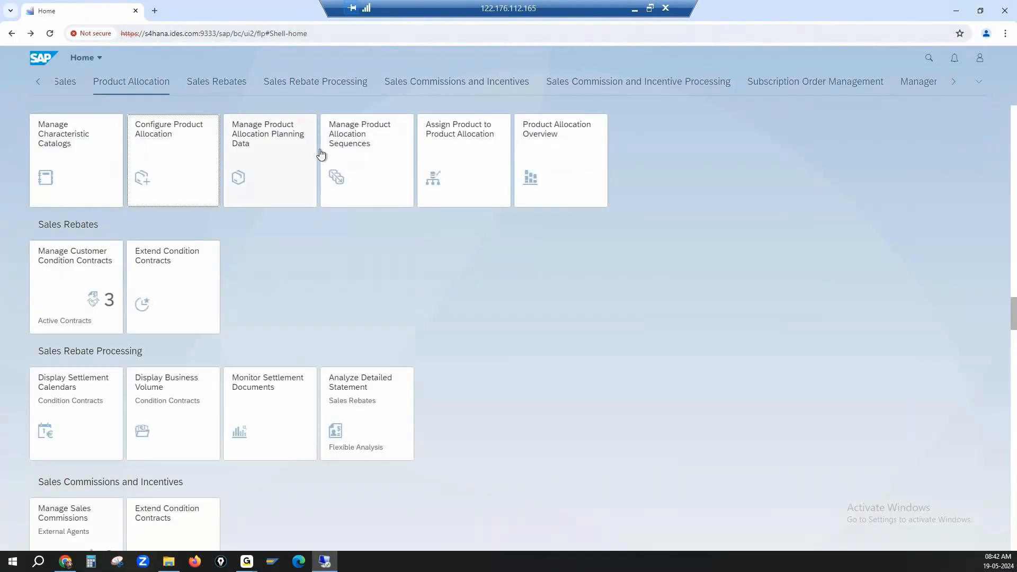
left_click(258, 158)
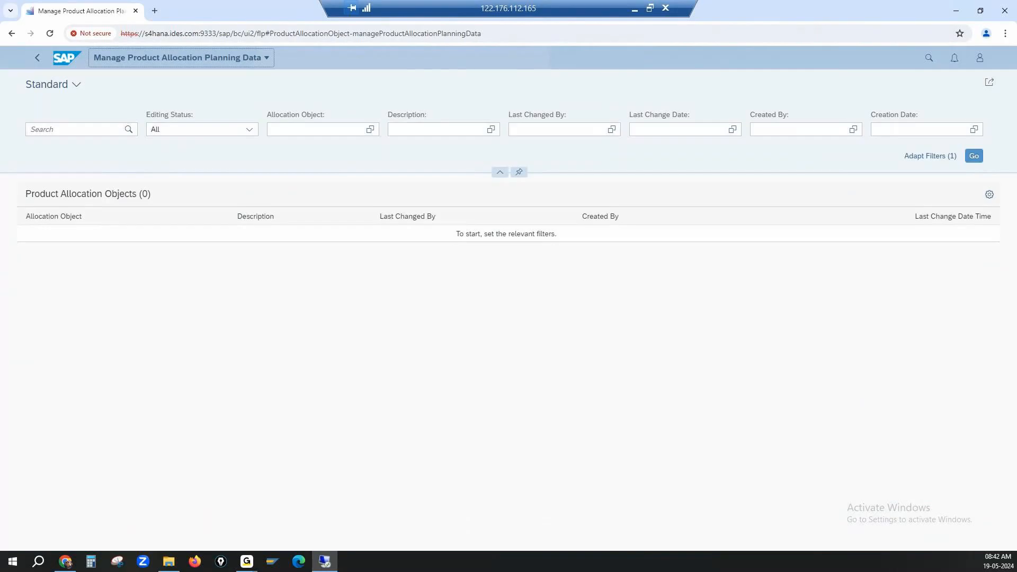
key("alt+Tab")
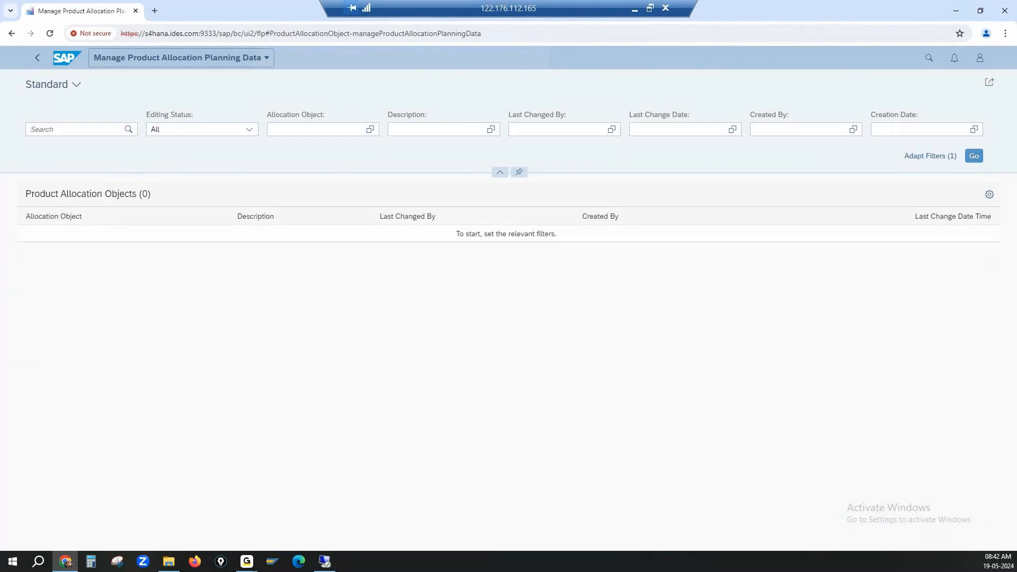
left_click(694, 347)
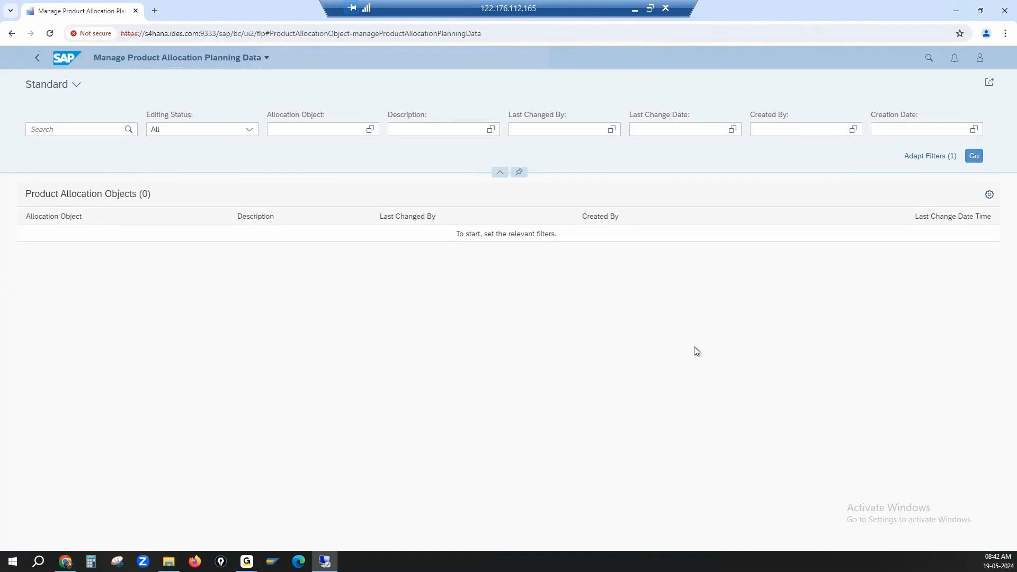
left_click(972, 156)
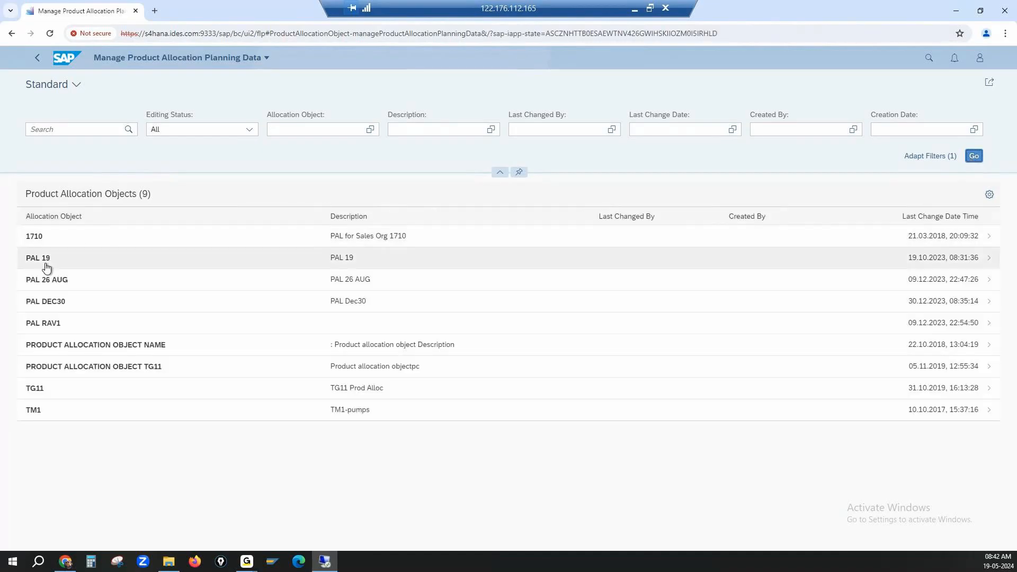
left_click(48, 265)
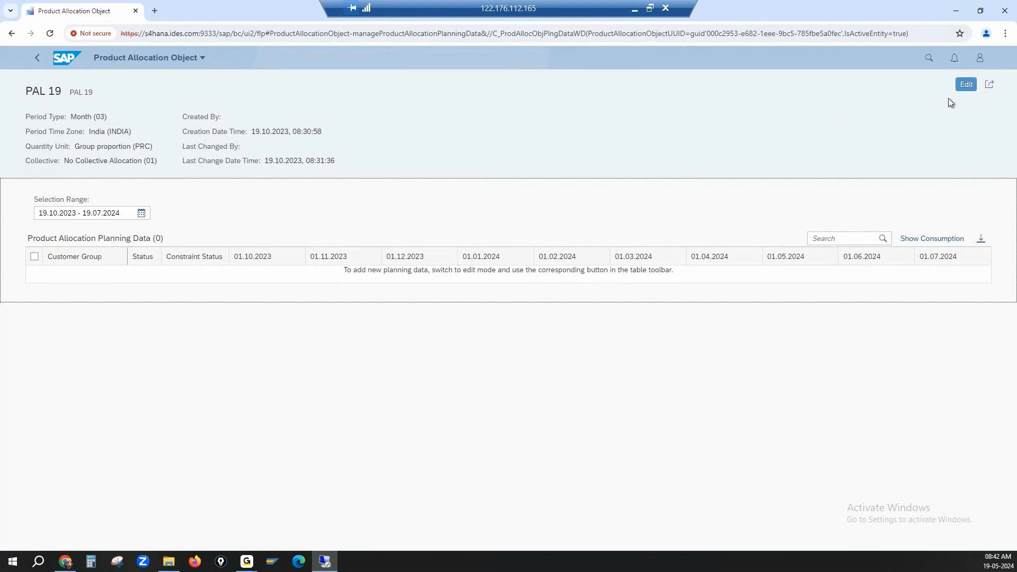
Step: Switch PAL 19 to edit mode and add a planning data row for customer group 01
left_click(963, 87)
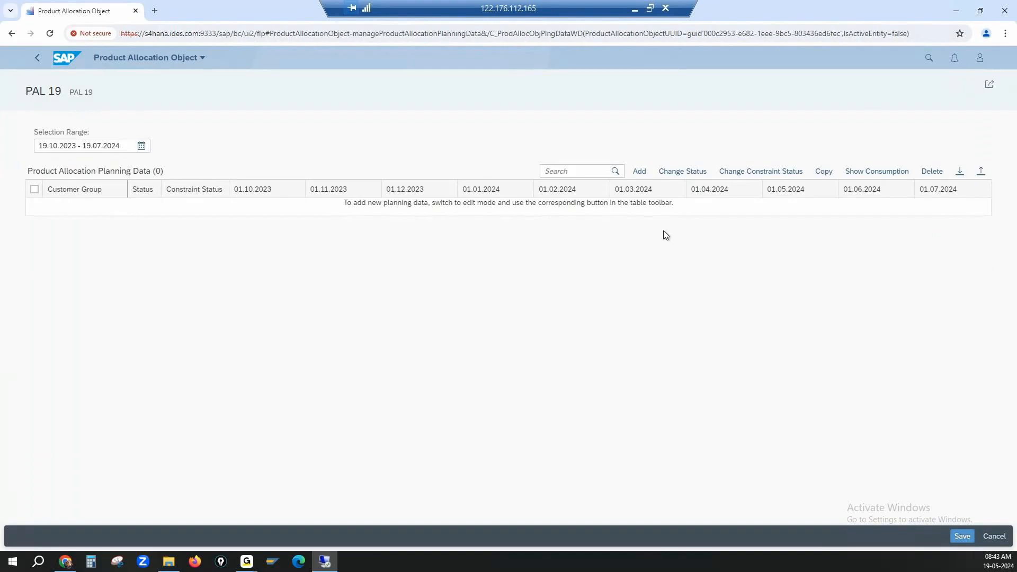
left_click(639, 172)
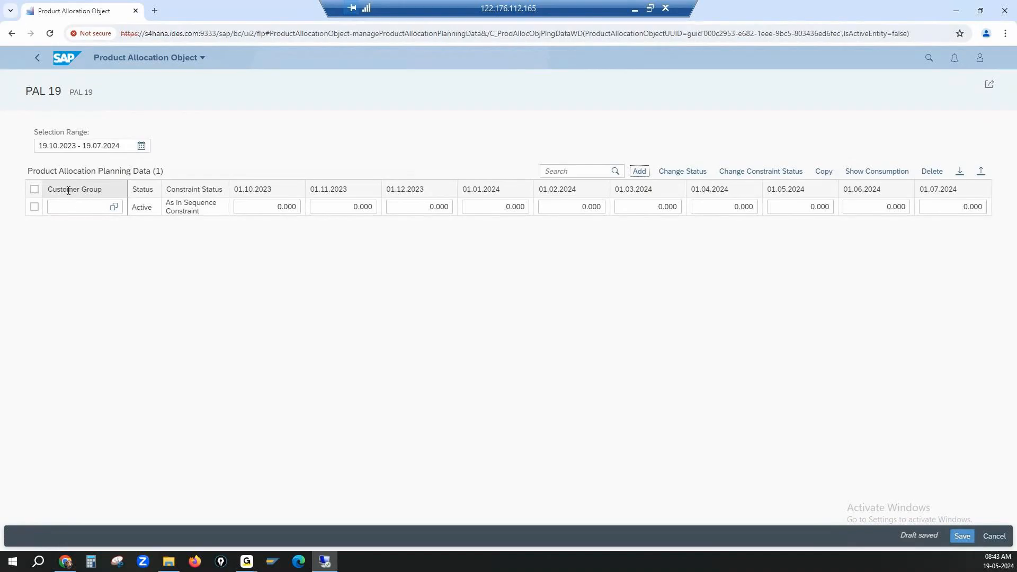
left_click(63, 207)
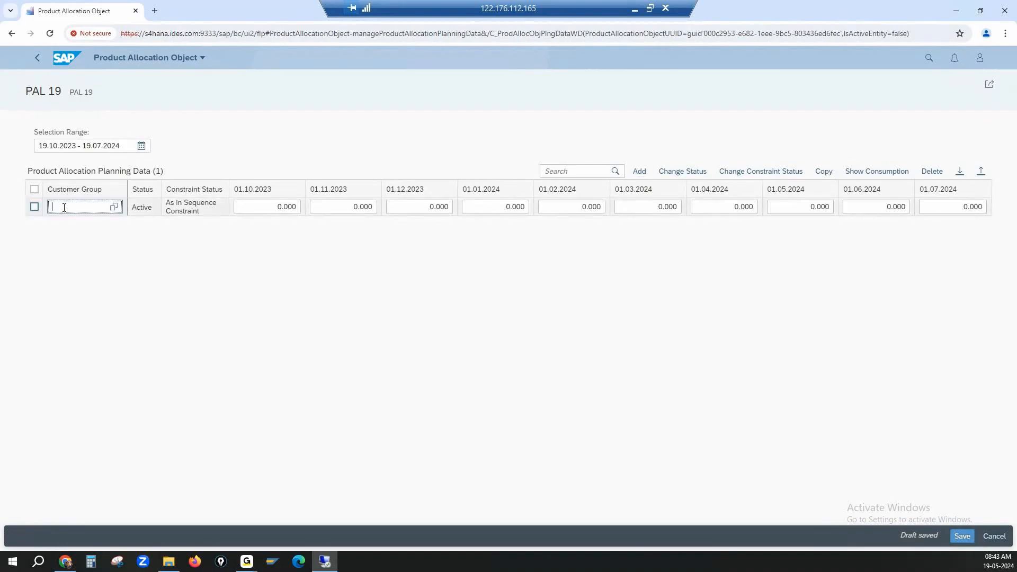
type("01")
left_click(128, 237)
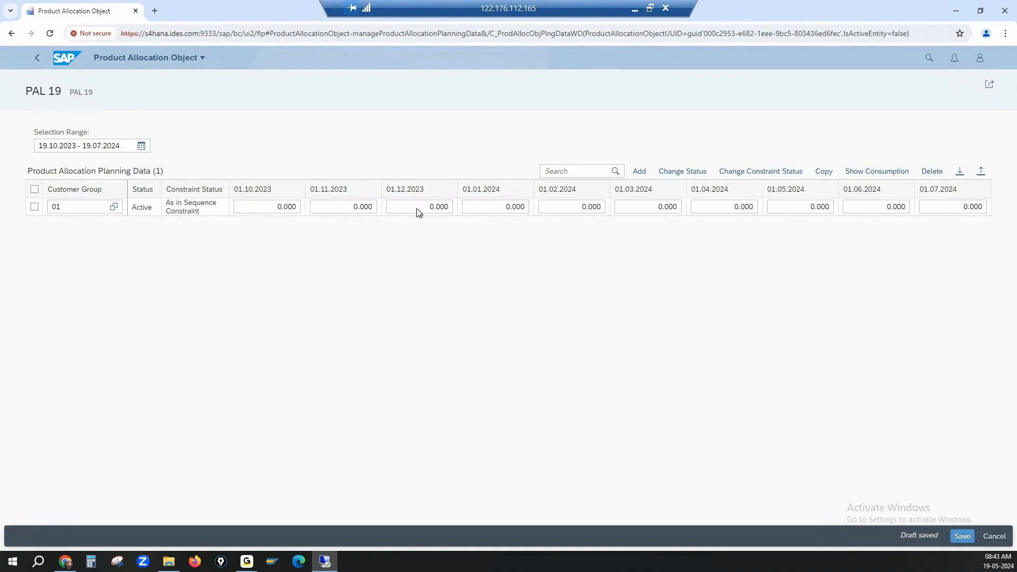
Step: Set the planned quantity for customer group 01 to 100 in every month from 01.10.2023 through 01.07.2024
left_click(282, 212)
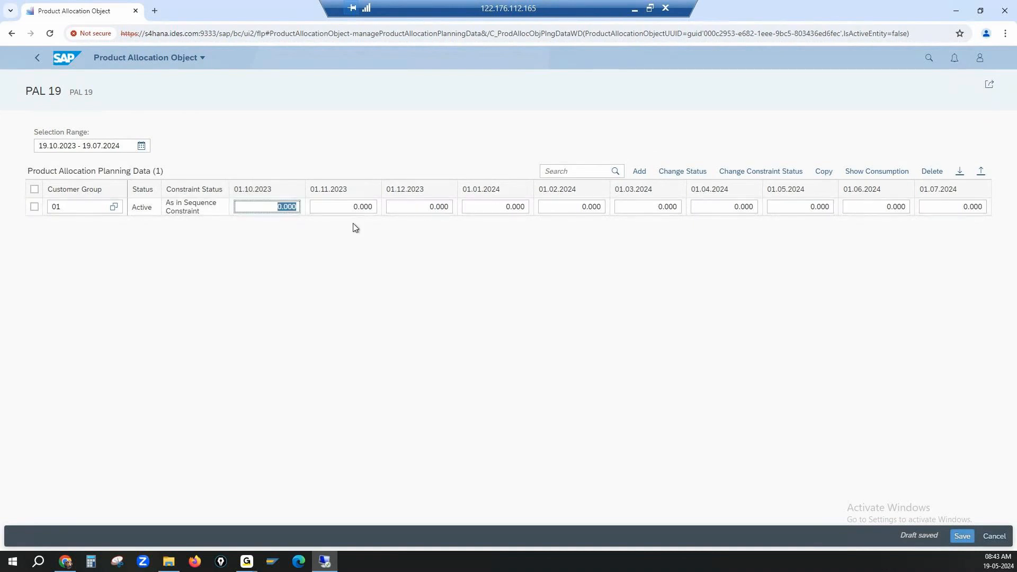
type("100")
left_click_drag(271, 207, 331, 210)
key("ctrl+c")
left_click(356, 207)
key("ctrl+v")
left_click(424, 206)
key("ctrl+v")
left_click(498, 207)
key("ctrl+v")
left_click(603, 207)
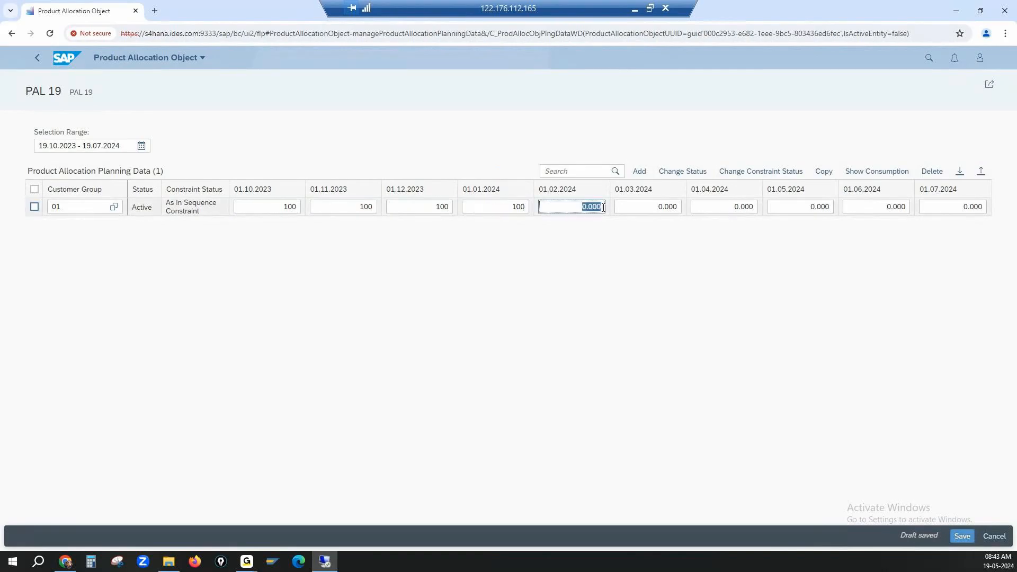
key("ctrl+v")
left_click(653, 211)
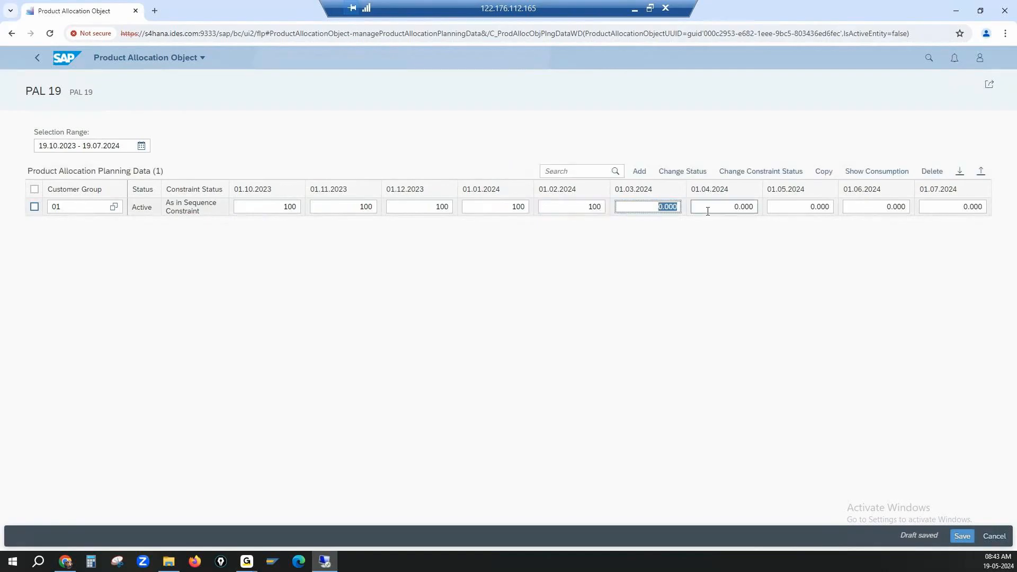
key("ctrl+v")
left_click(708, 210)
key("ctrl+v")
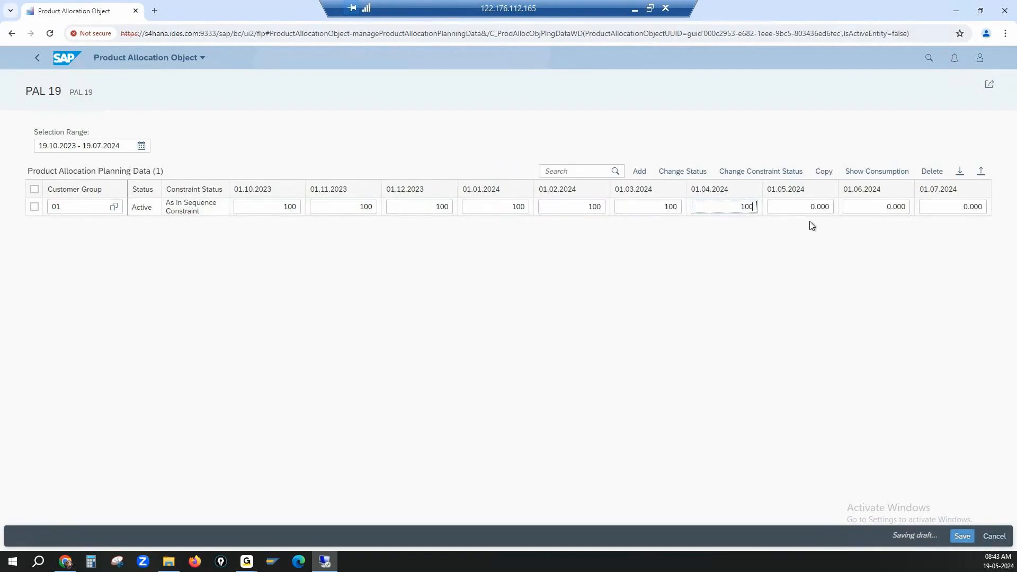
left_click(813, 213)
key("ctrl+v")
left_click(900, 210)
key("ctrl+v")
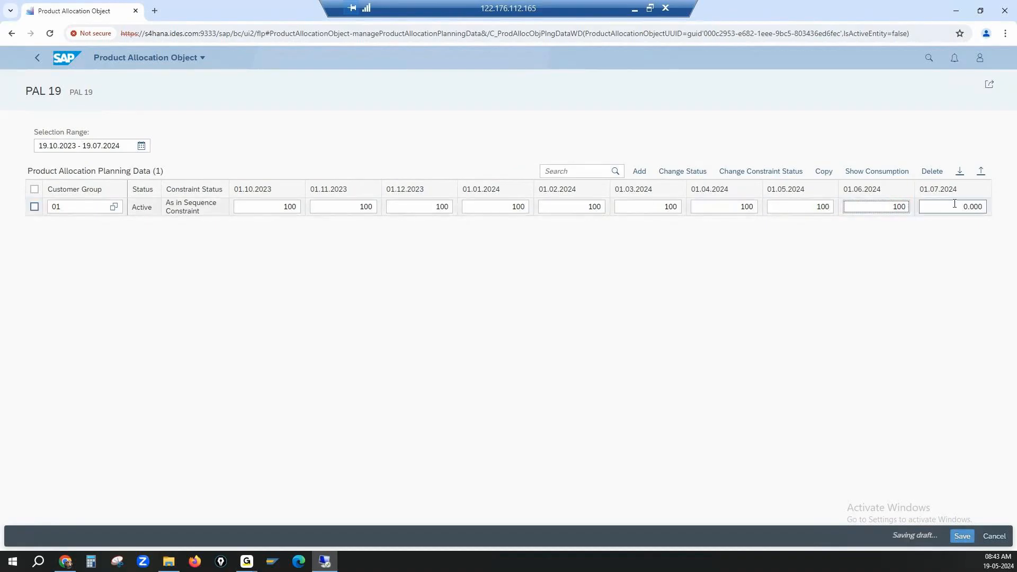
left_click(954, 205)
key("ctrl+v")
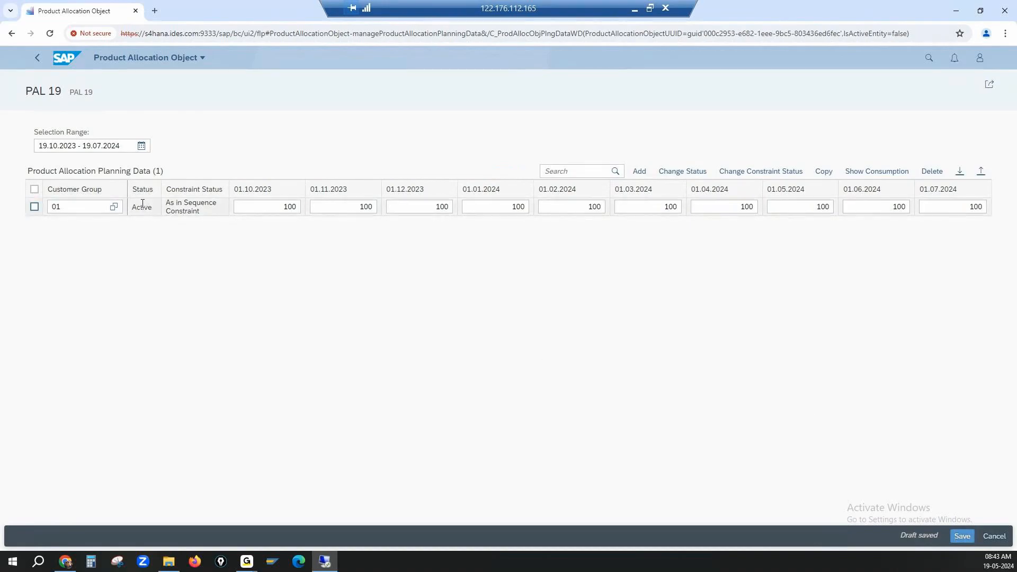
left_click(696, 171)
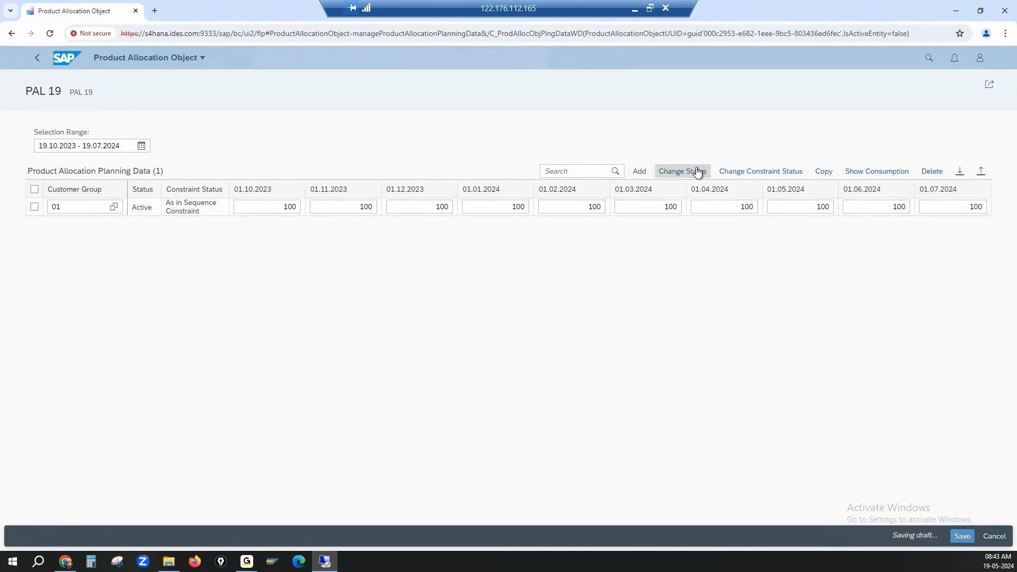
left_click(209, 211)
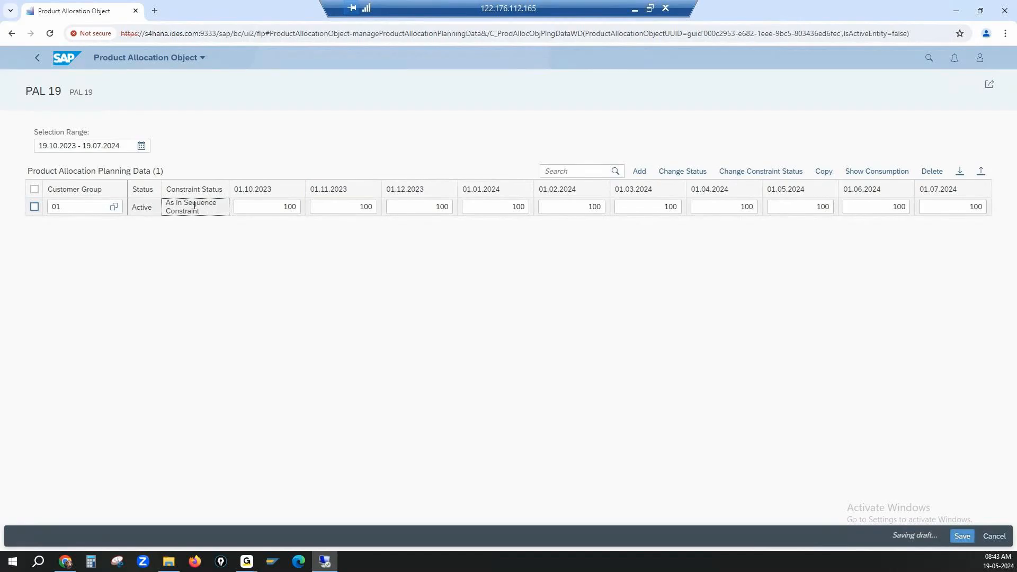
left_click_drag(241, 206, 343, 205)
left_click(343, 206)
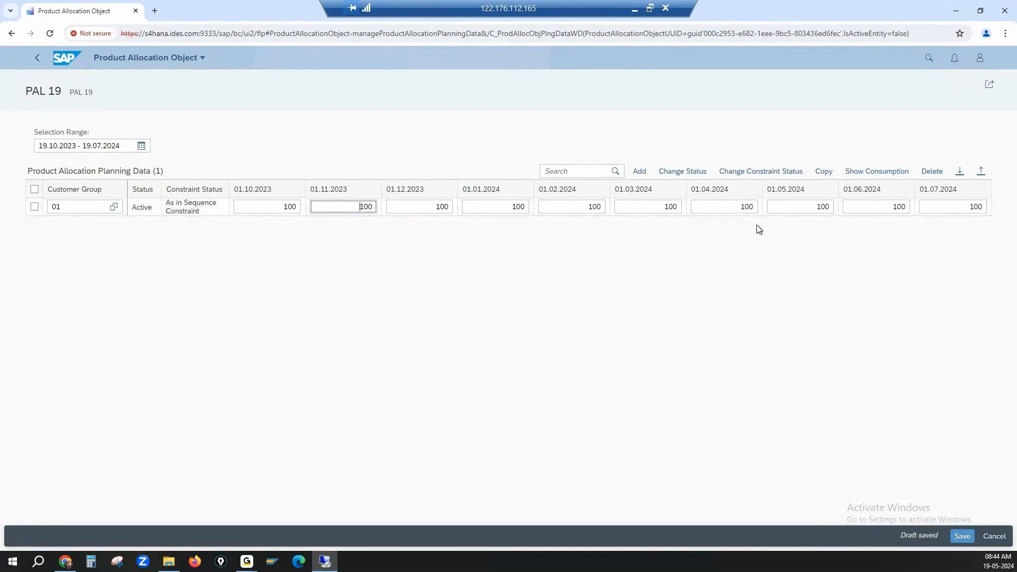
Step: Save the PAL 19 planning data and return to the launchpad
left_click(960, 537)
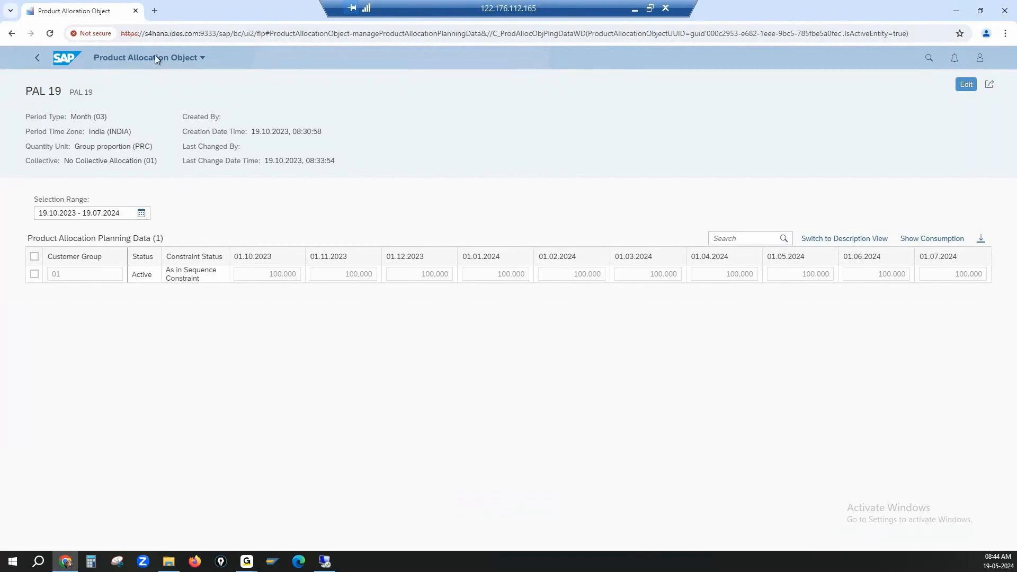
left_click(38, 58)
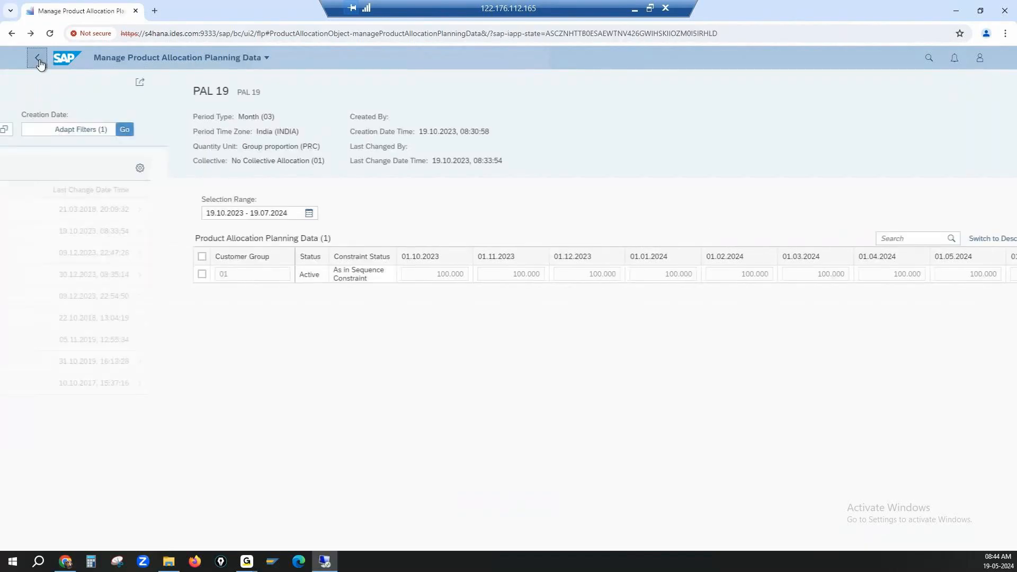
left_click(39, 60)
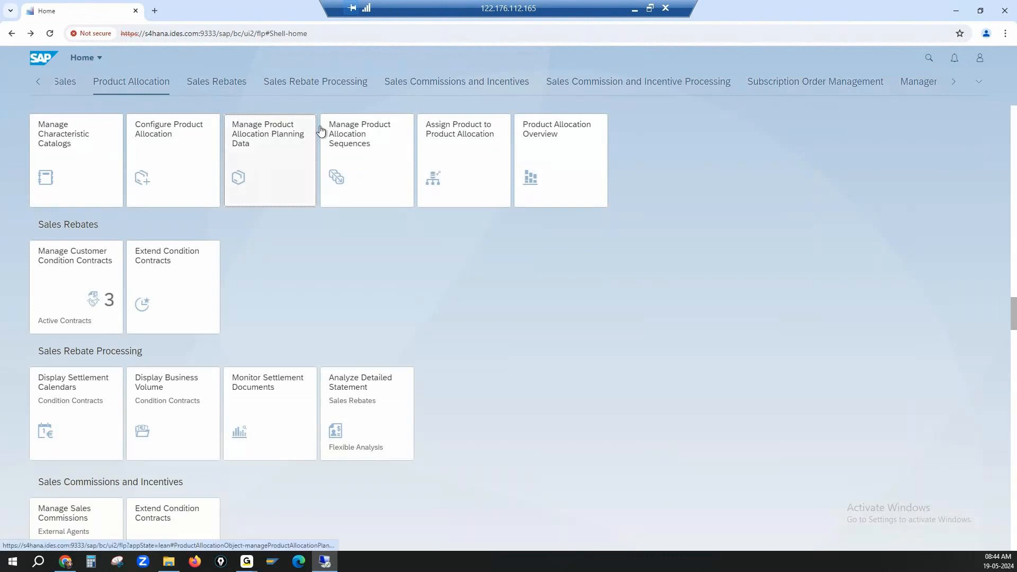
Step: Create an allocation sequence in the Manage Product Allocation Sequences app, entering PAL 19 as both its name and description
left_click(351, 164)
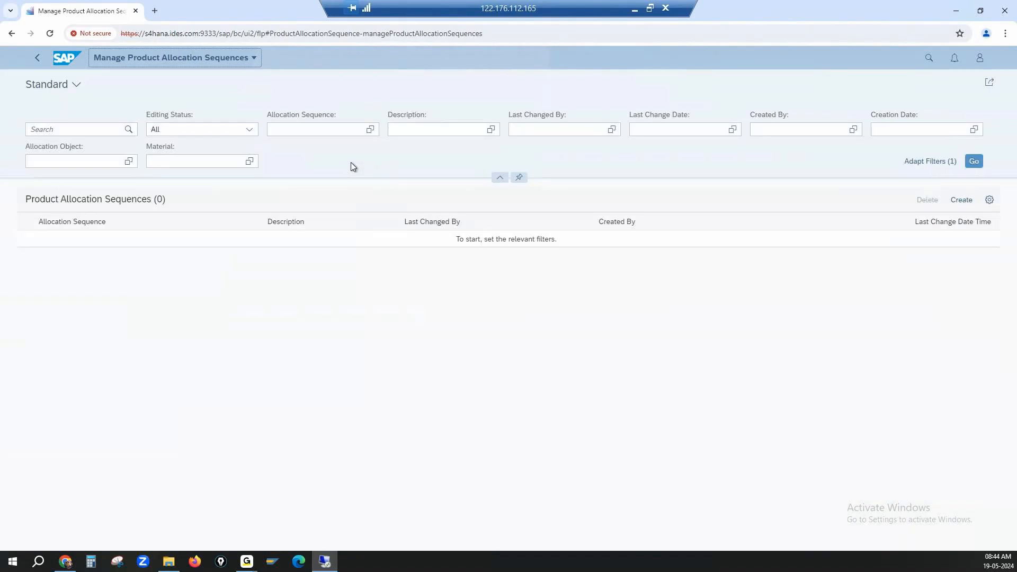
left_click(960, 206)
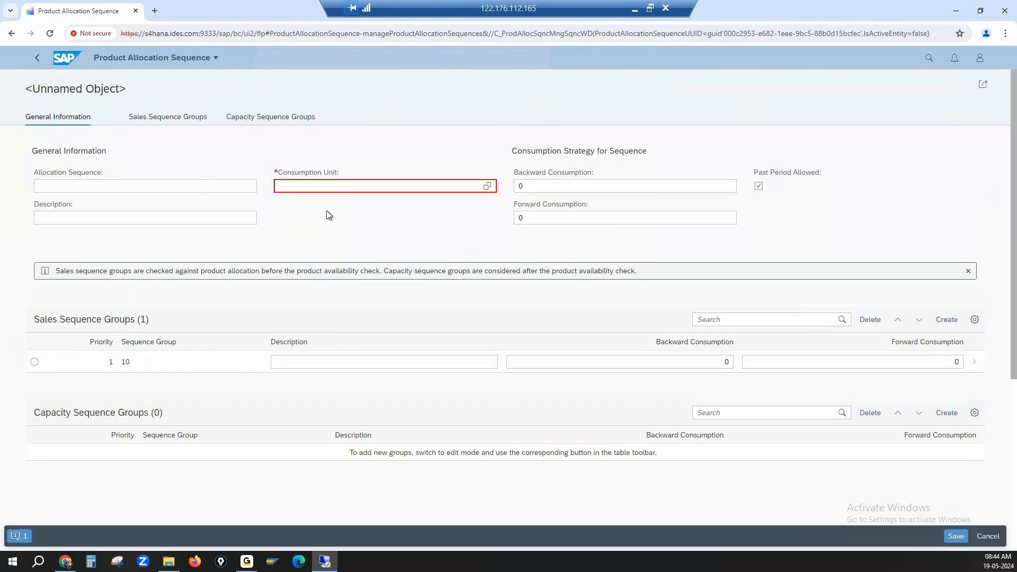
left_click(188, 189)
left_click(286, 189)
left_click(184, 186)
type("100")
double_click(45, 186)
type("PA")
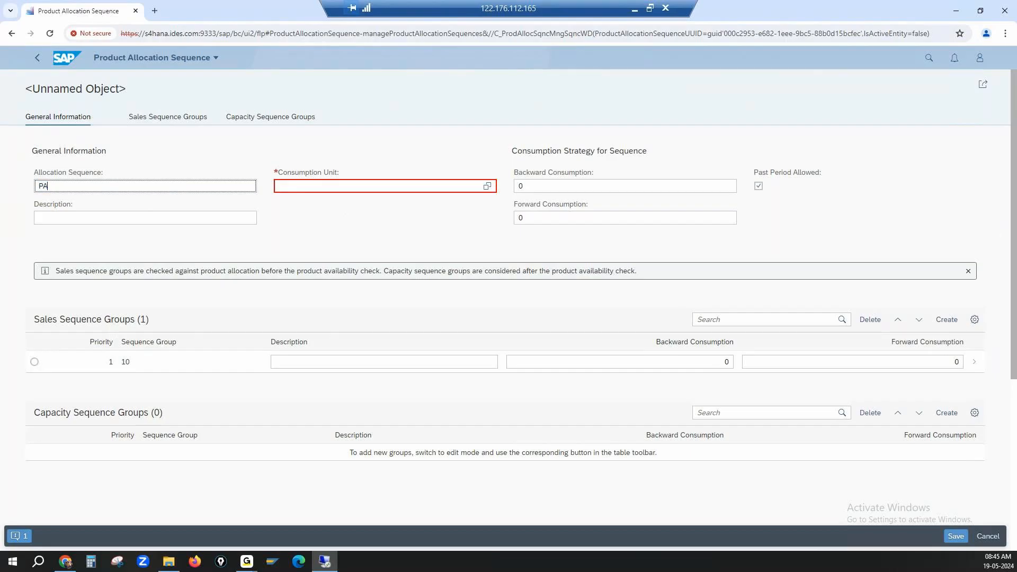
type("L 19")
key("ctrl+a")
key("ctrl+c")
left_click(52, 216)
key("ctrl+v")
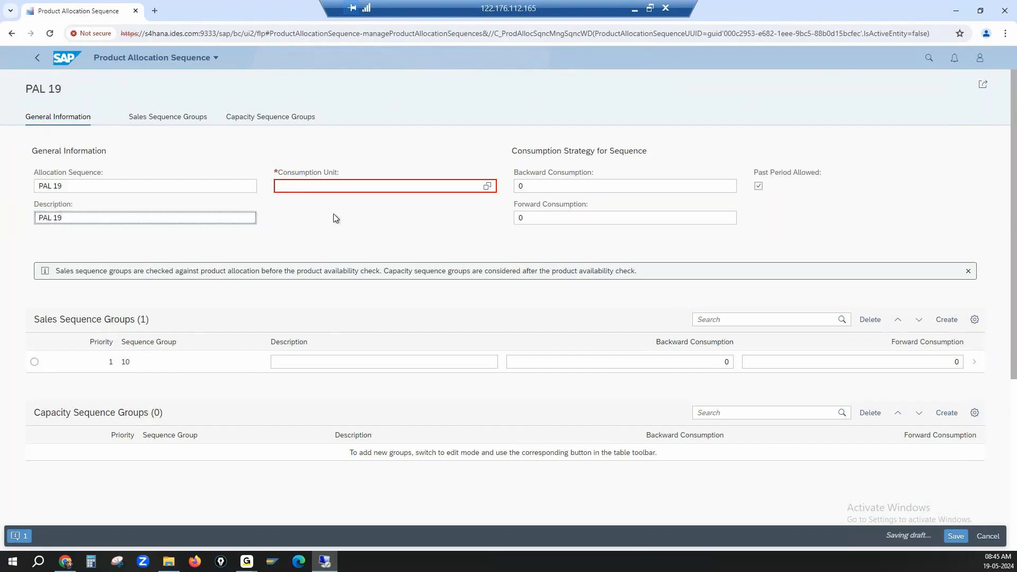
Step: Set the consumption unit of the PAL 19 sequence to PC
left_click(330, 186)
type("pc")
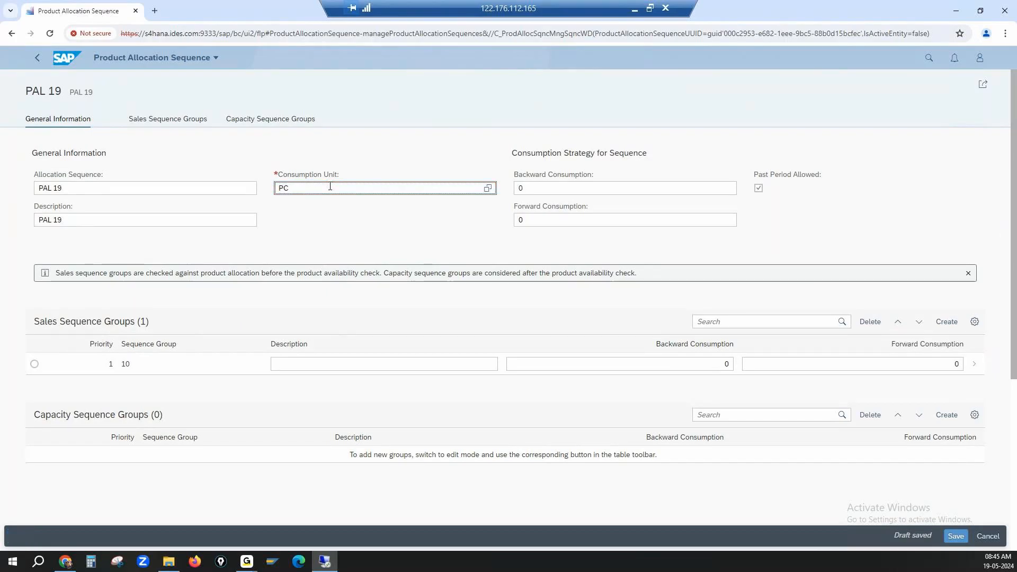
left_click(560, 189)
left_click(551, 223)
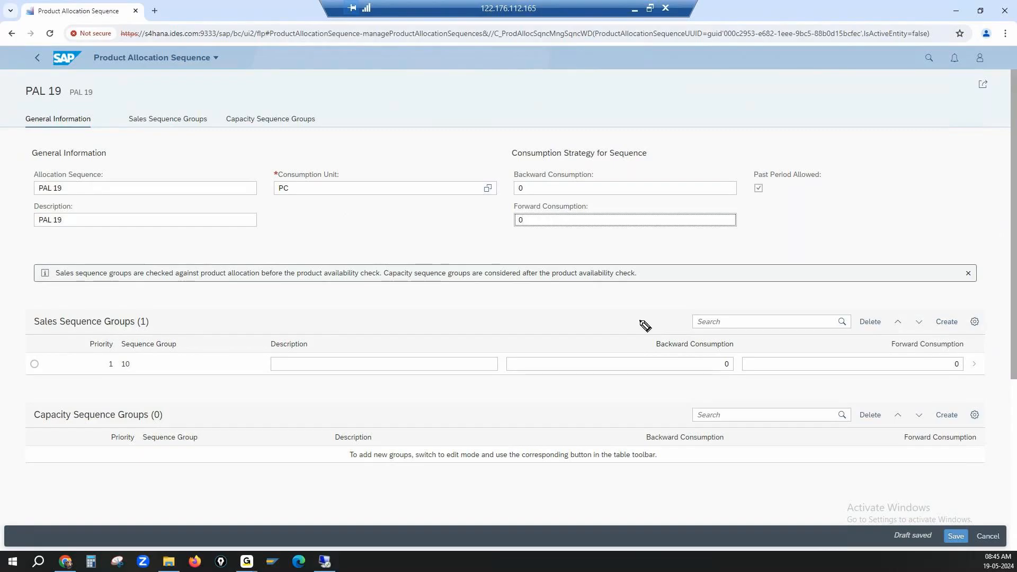
mouse_move(356, 292)
left_mouse_down()
mouse_move(393, 276)
mouse_move(432, 286)
mouse_move(432, 295)
mouse_move(452, 276)
left_mouse_up()
mouse_move(432, 286)
left_mouse_down()
mouse_move(541, 295)
mouse_move(613, 274)
mouse_move(624, 290)
mouse_move(631, 280)
left_mouse_up()
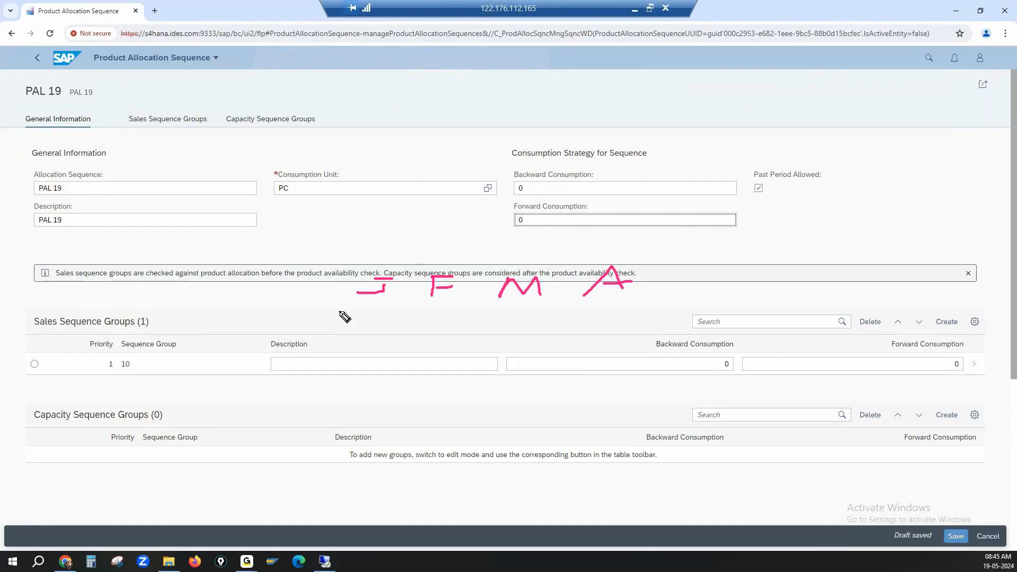
mouse_move(338, 312)
left_mouse_down()
mouse_move(337, 321)
mouse_move(448, 313)
mouse_move(610, 325)
left_mouse_up()
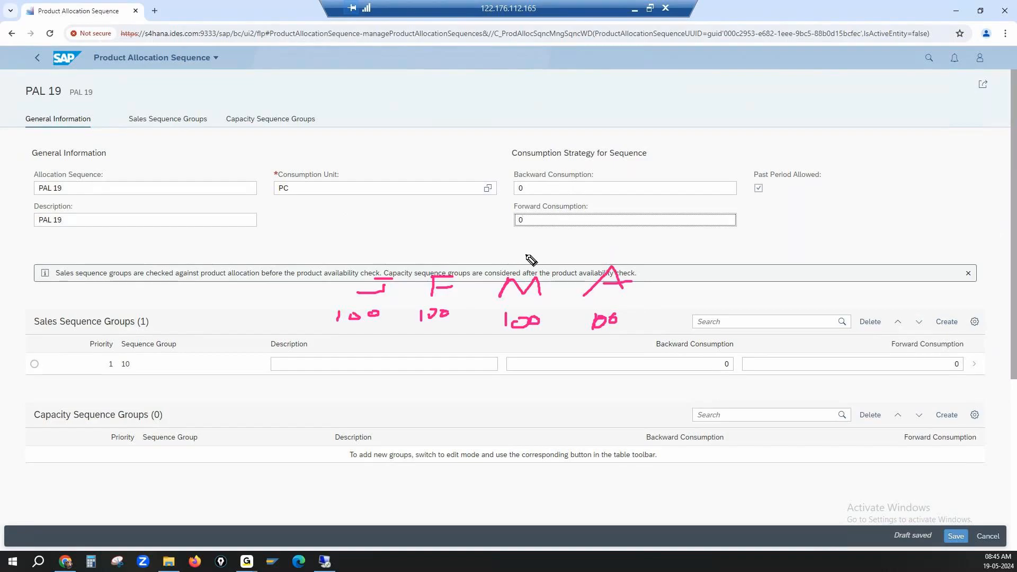
mouse_move(659, 281)
left_mouse_down()
mouse_move(661, 266)
mouse_move(671, 274)
mouse_move(690, 264)
mouse_move(691, 280)
left_mouse_up()
mouse_move(774, 265)
left_mouse_down()
mouse_move(765, 278)
mouse_move(785, 259)
mouse_move(794, 281)
mouse_move(804, 268)
left_mouse_up()
mouse_move(658, 312)
left_mouse_down()
mouse_move(659, 331)
mouse_move(692, 318)
left_mouse_up()
mouse_move(771, 309)
left_mouse_down()
mouse_move(775, 324)
mouse_move(810, 316)
mouse_move(803, 305)
left_mouse_up()
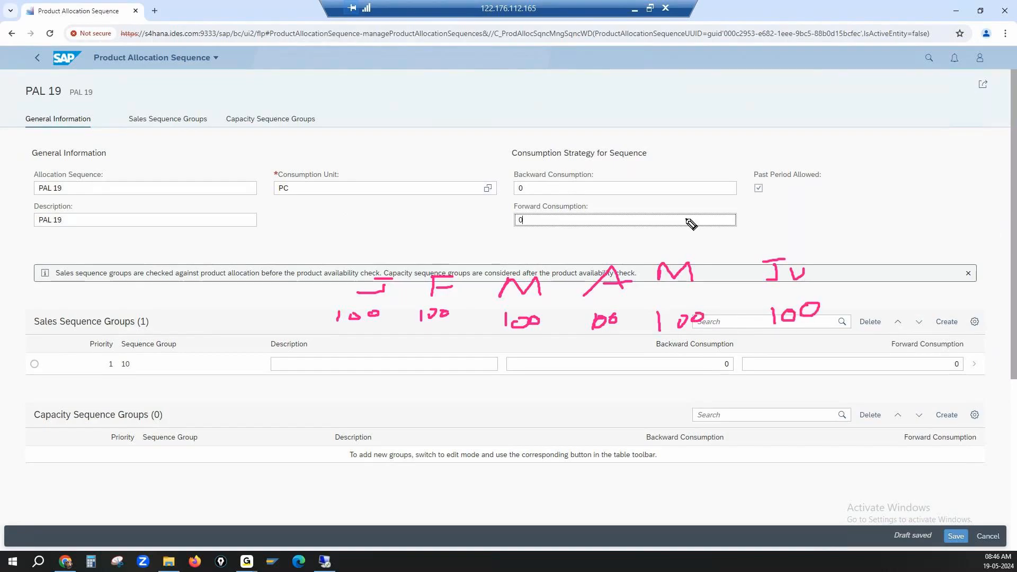
mouse_move(681, 208)
left_mouse_down()
mouse_move(686, 243)
mouse_move(699, 233)
left_mouse_up()
mouse_move(347, 329)
left_mouse_down()
mouse_move(364, 342)
mouse_move(343, 349)
left_mouse_up()
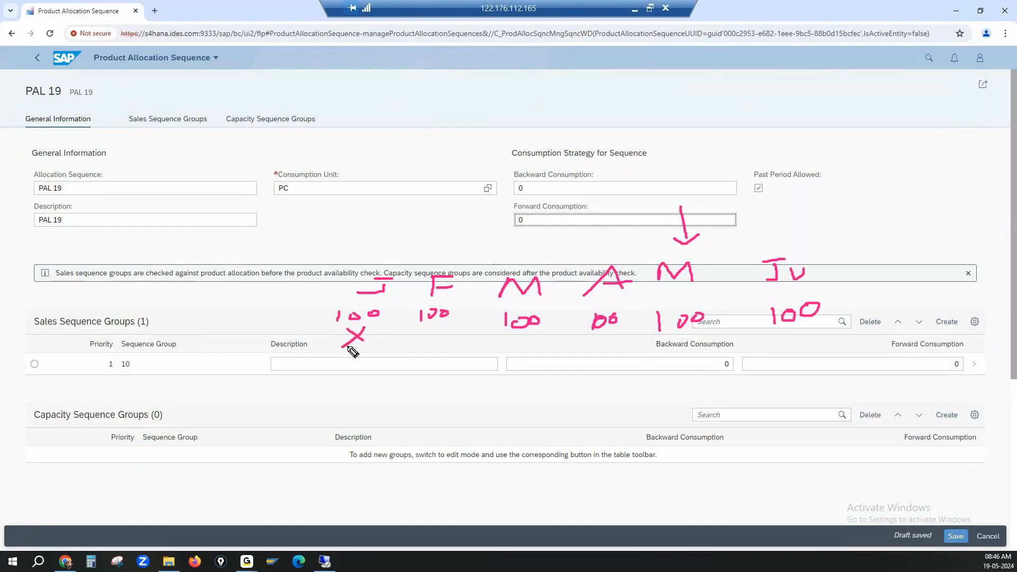
mouse_move(418, 330)
left_mouse_down()
mouse_move(444, 347)
mouse_move(411, 361)
left_mouse_up()
mouse_move(515, 342)
left_mouse_down()
mouse_move(498, 354)
mouse_move(522, 343)
left_mouse_up()
left_click_drag(507, 386, 520, 395)
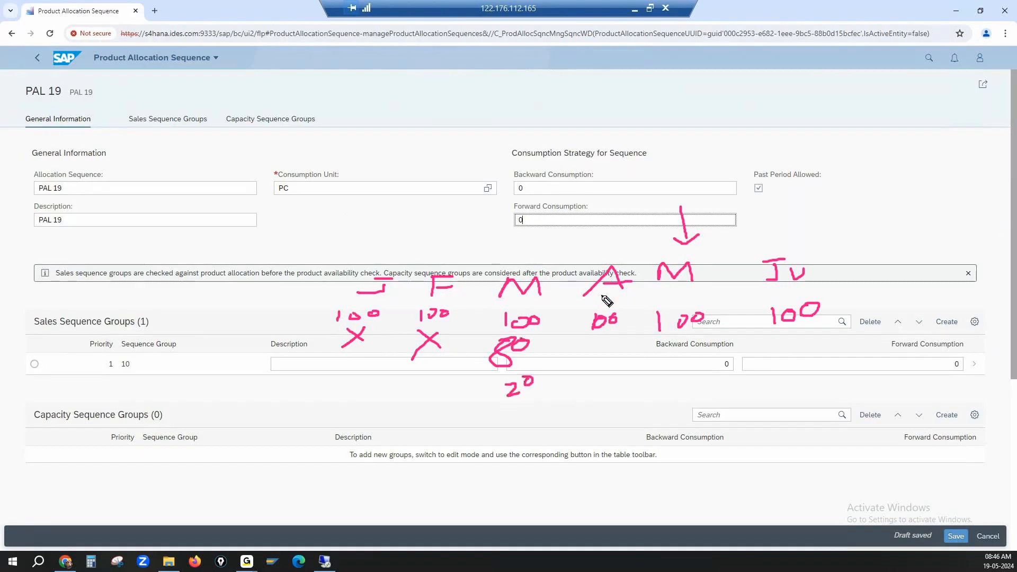
mouse_move(595, 342)
left_mouse_down()
mouse_move(593, 362)
mouse_move(620, 347)
mouse_move(626, 360)
left_mouse_up()
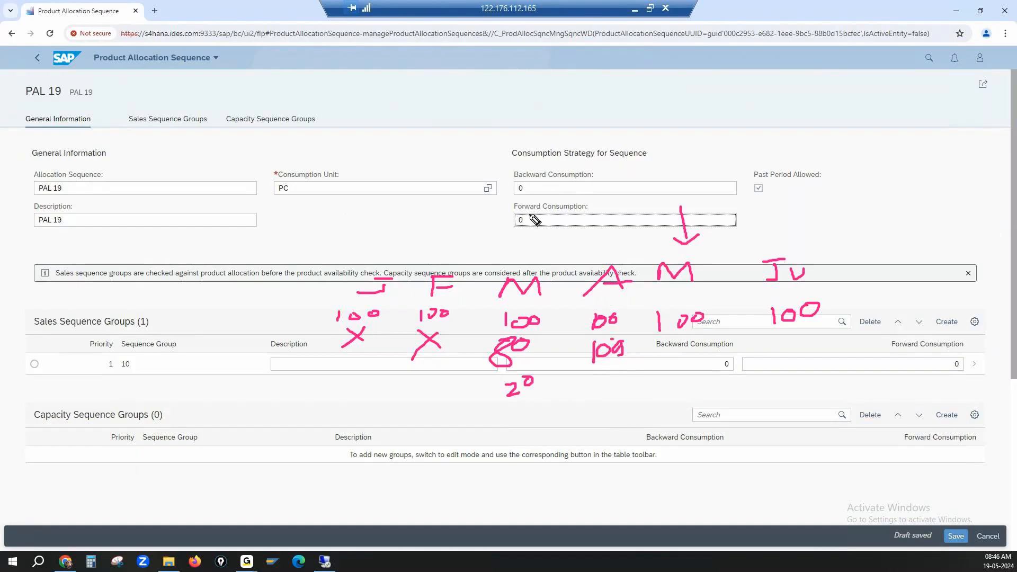
left_click_drag(673, 258, 595, 244)
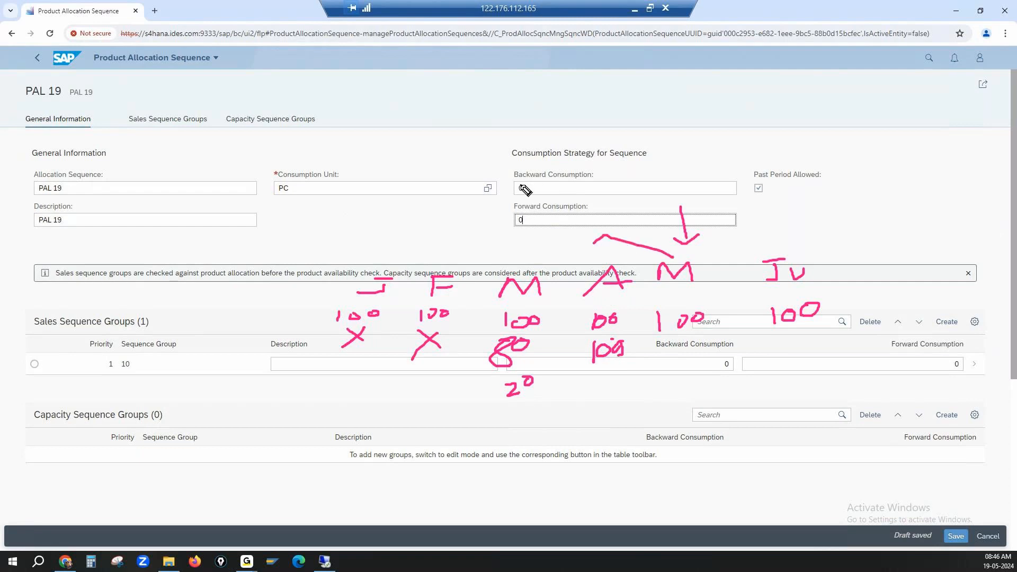
left_click_drag(521, 181, 541, 188)
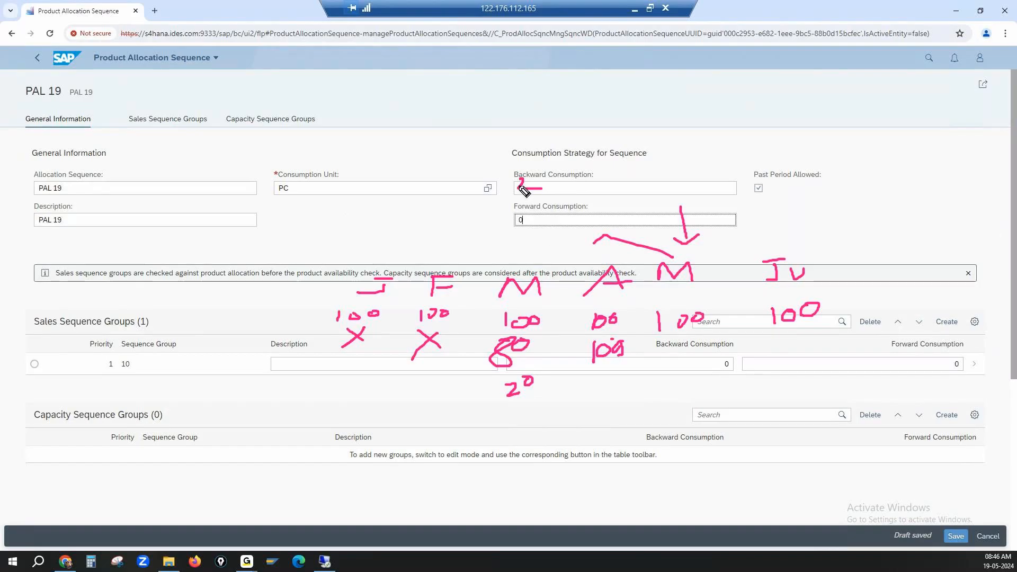
mouse_move(528, 165)
left_mouse_down()
mouse_move(532, 199)
mouse_move(546, 186)
left_mouse_up()
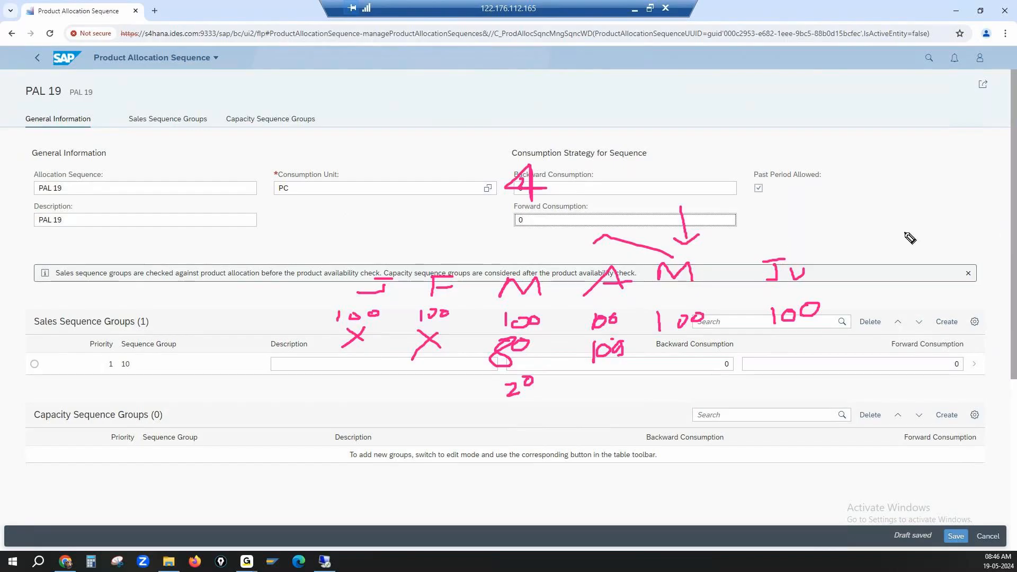
left_click_drag(516, 211, 537, 225)
mouse_move(674, 260)
left_mouse_down()
mouse_move(851, 232)
mouse_move(871, 250)
mouse_move(872, 221)
mouse_move(704, 212)
mouse_move(683, 241)
mouse_move(670, 241)
mouse_move(712, 238)
left_mouse_up()
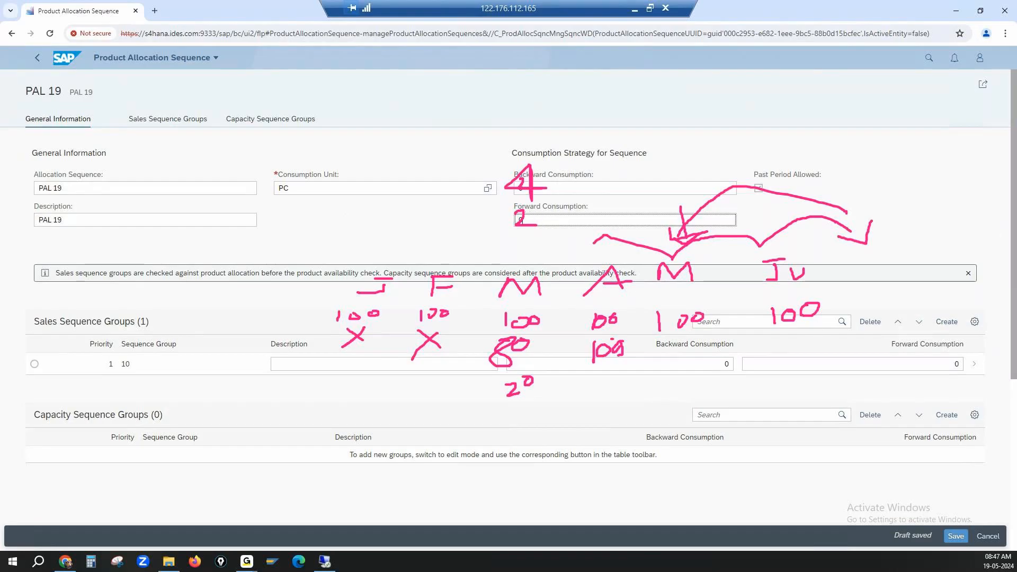
key("e")
left_click_drag(777, 181, 829, 179)
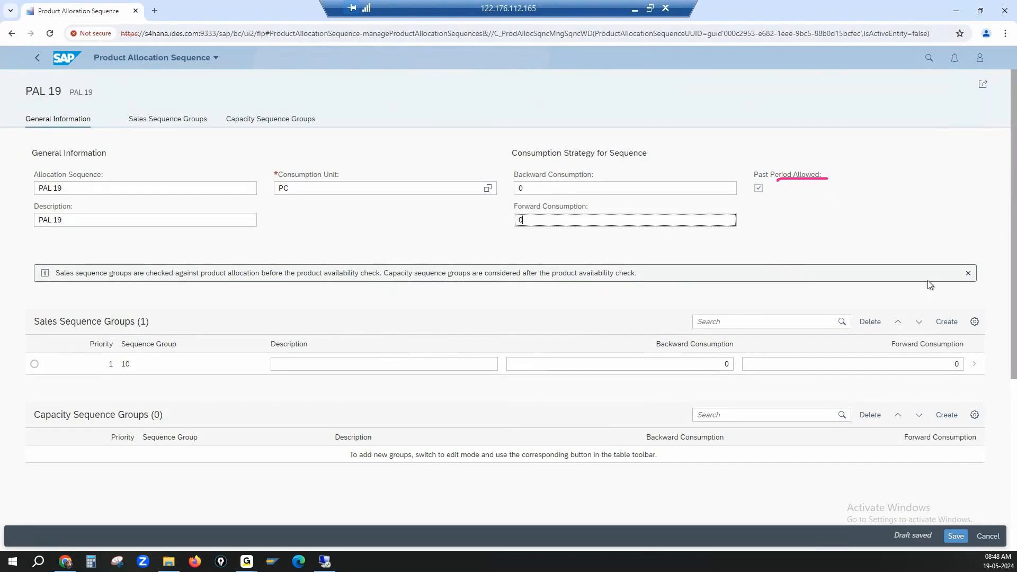
Step: Try to save the PAL 19 allocation sequence, and dismiss the message dialog
left_click(541, 189)
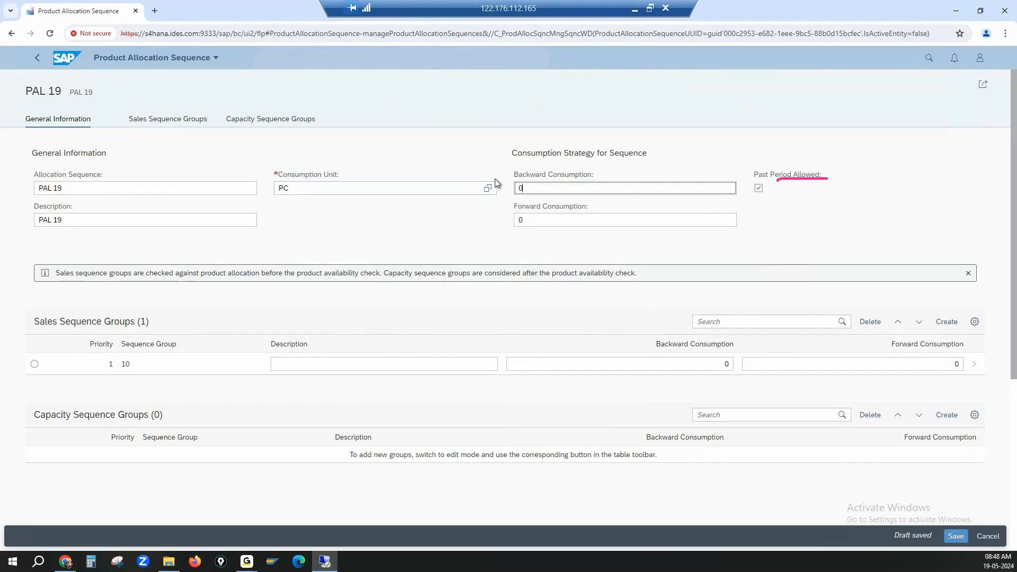
left_click(956, 536)
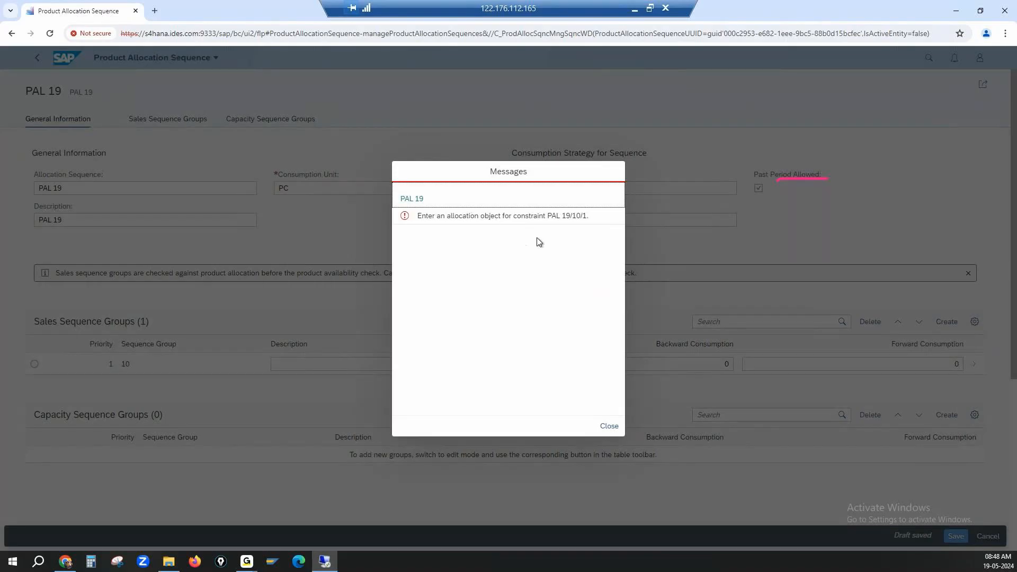
left_click(608, 427)
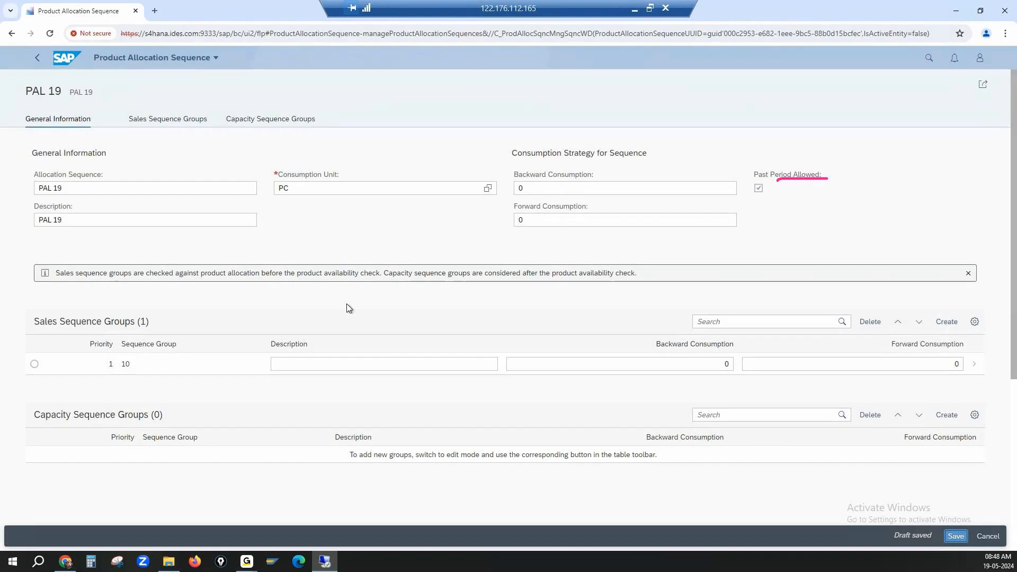
Step: In sales sequence group 10, set the first constraint's description and allocation object to PAL 19, and review the constraint status options
left_click(34, 364)
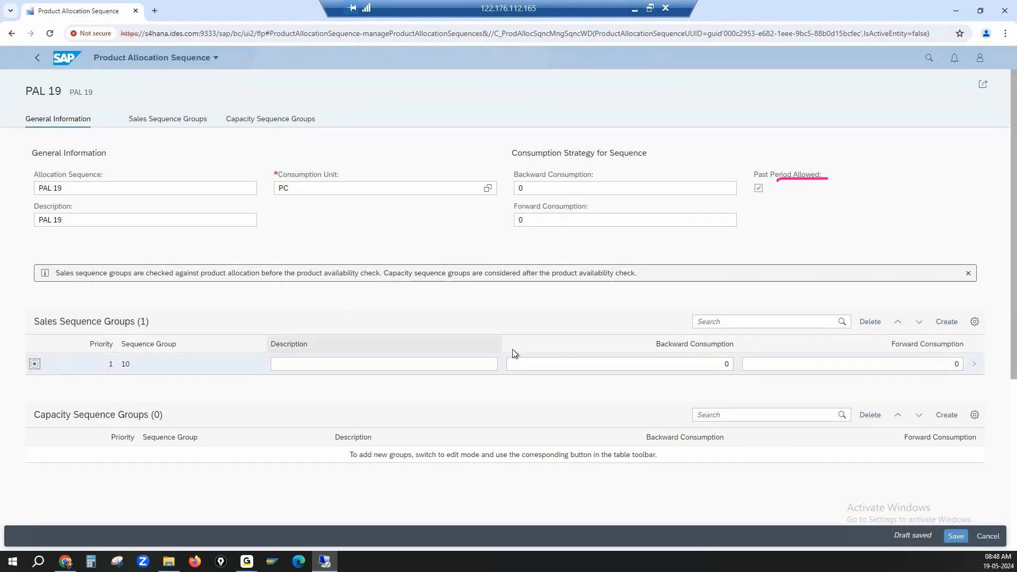
left_click(976, 364)
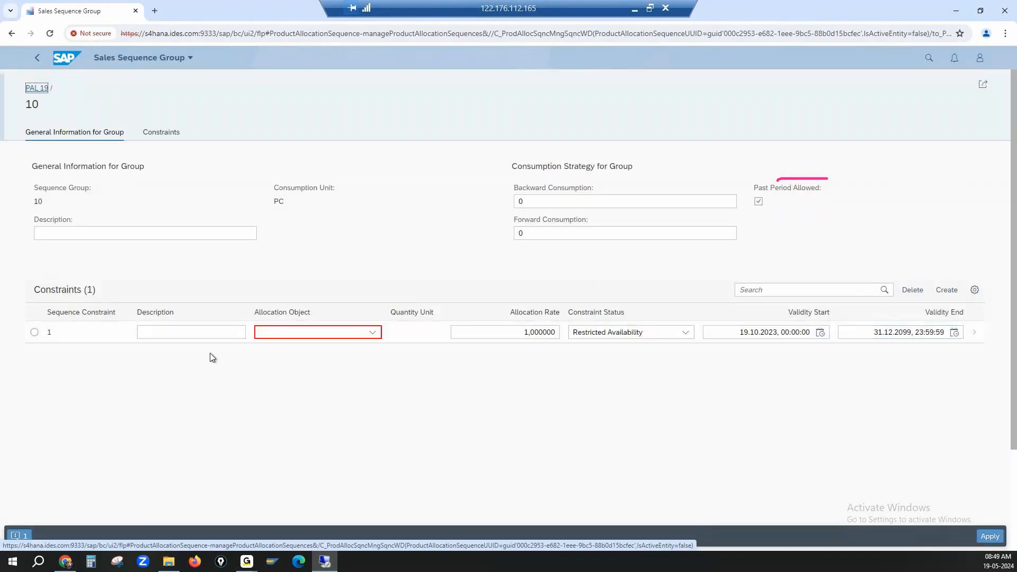
left_click(33, 334)
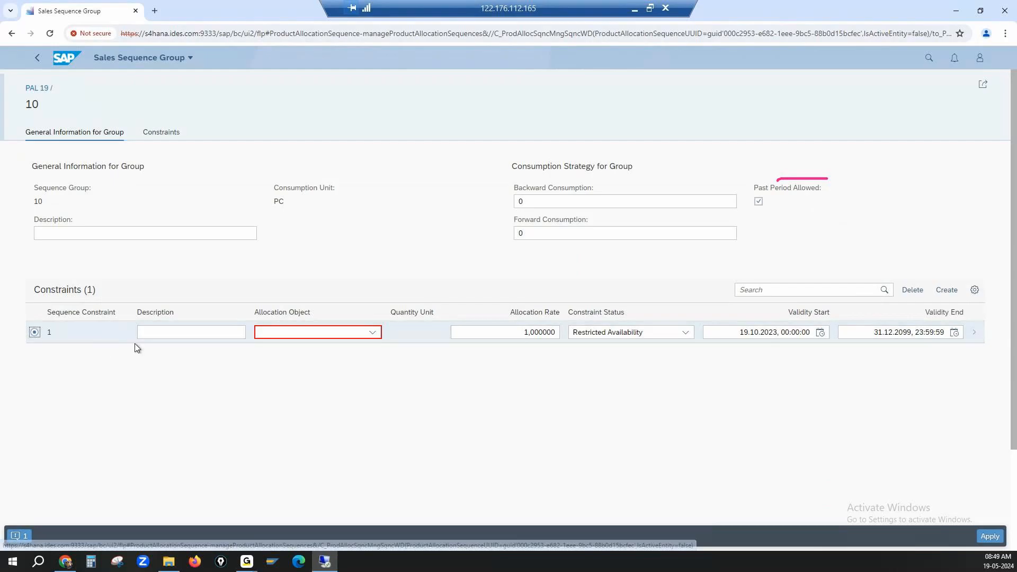
left_click(150, 337)
type("PAL 19")
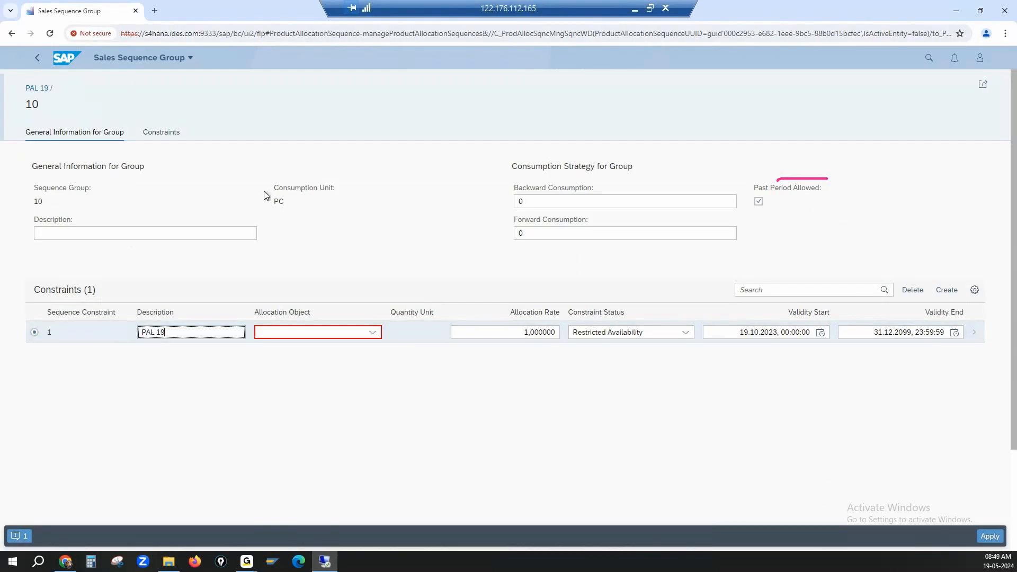
left_click(372, 333)
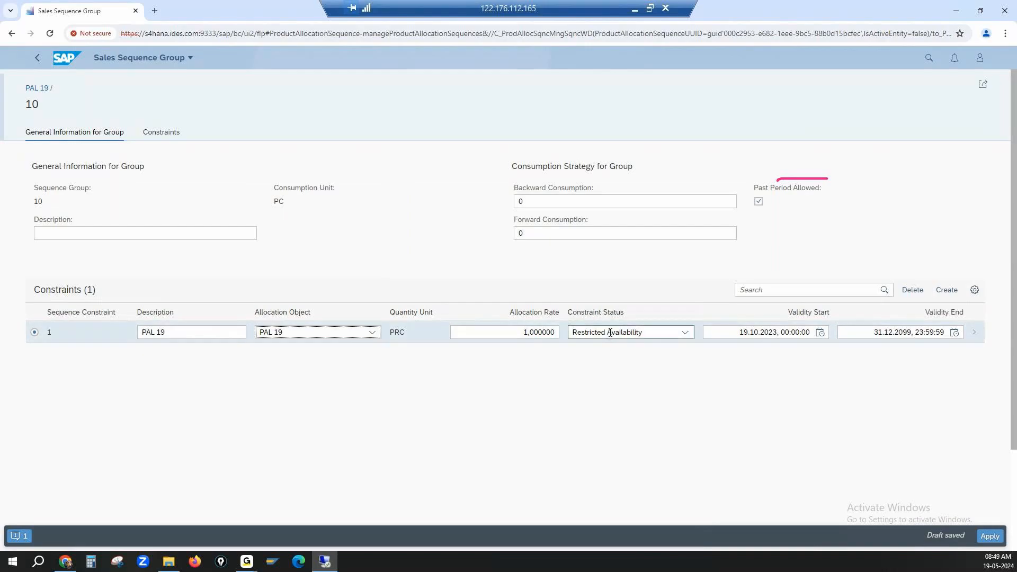
left_click(685, 334)
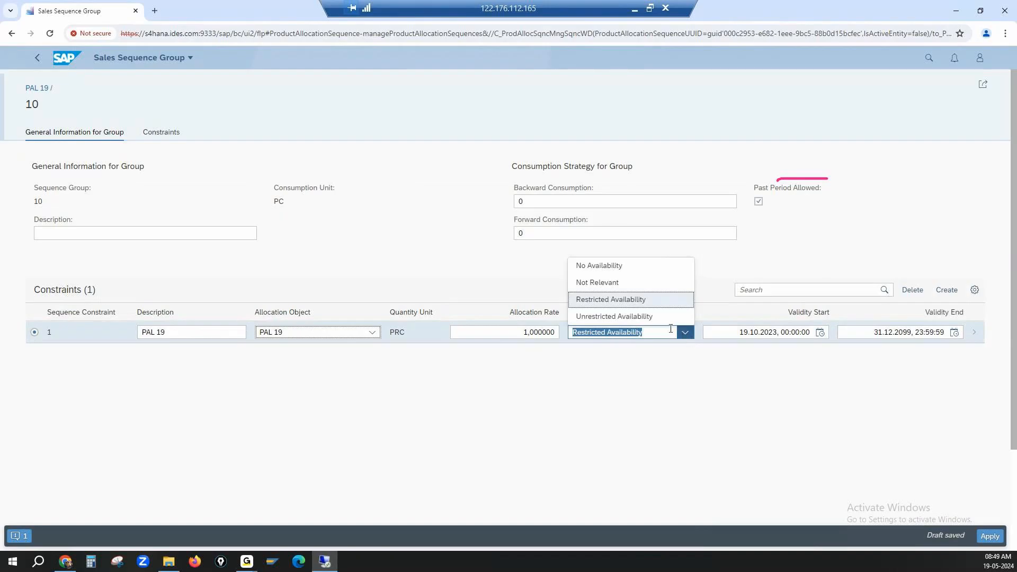
left_click(678, 378)
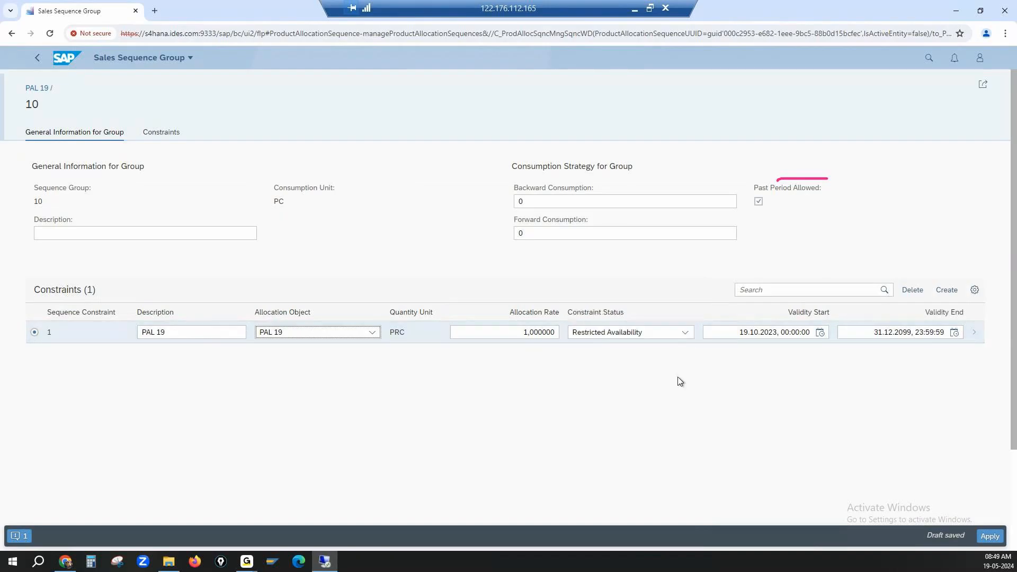
Step: Apply the group's constraint, save the PAL 19 allocation sequence and return to the launchpad
left_click(990, 536)
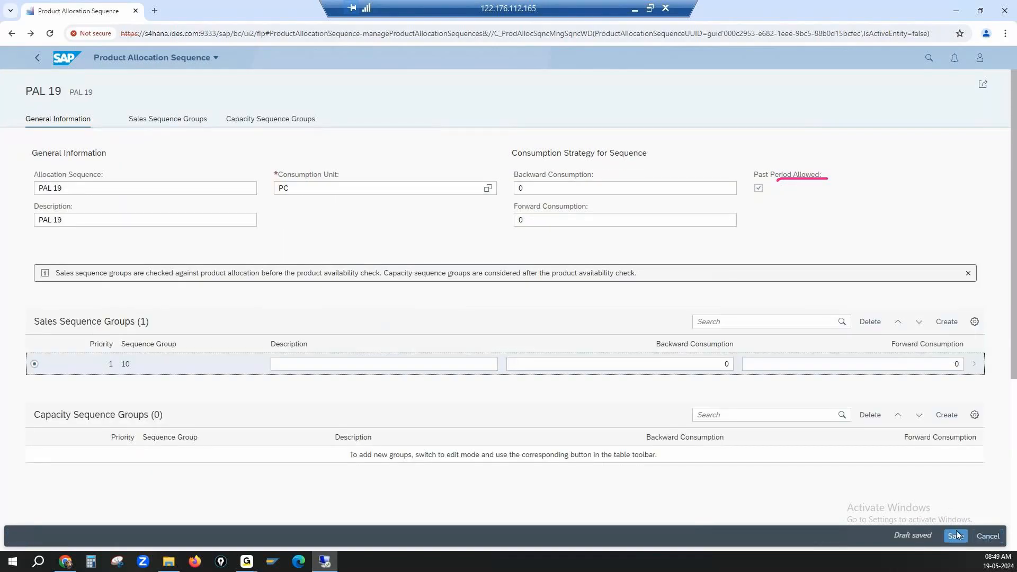
left_click(956, 536)
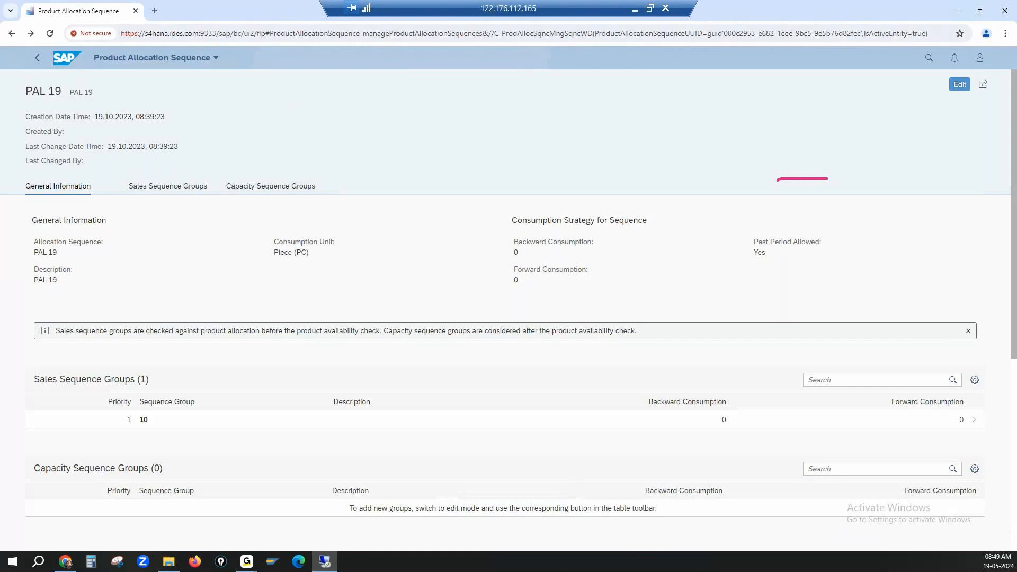
left_click(36, 59)
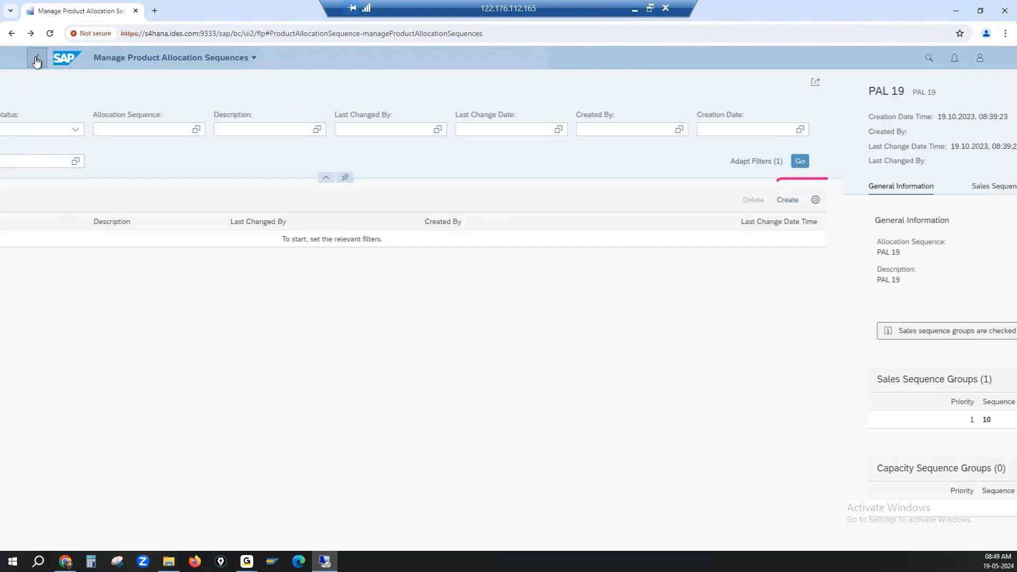
left_click(36, 60)
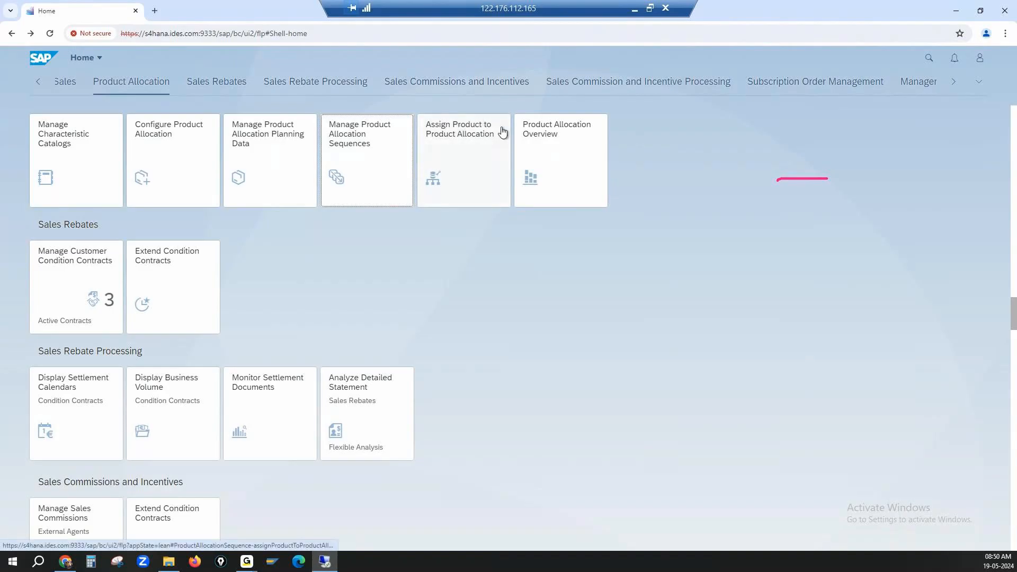
Step: List the allocation sequences in the Assign Product to Product Allocation app and open PAL 19 for editing
left_click(471, 175)
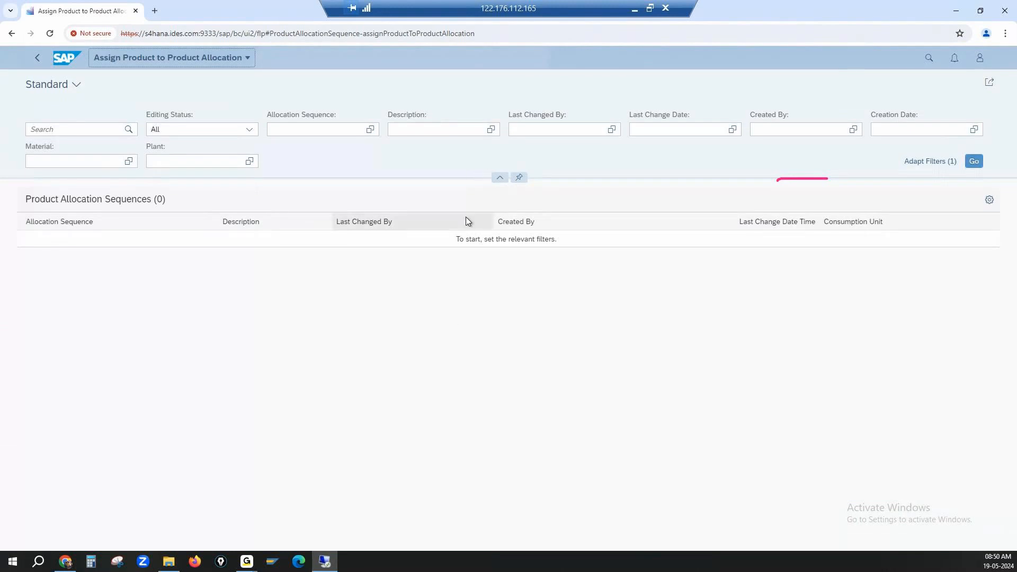
left_click(973, 162)
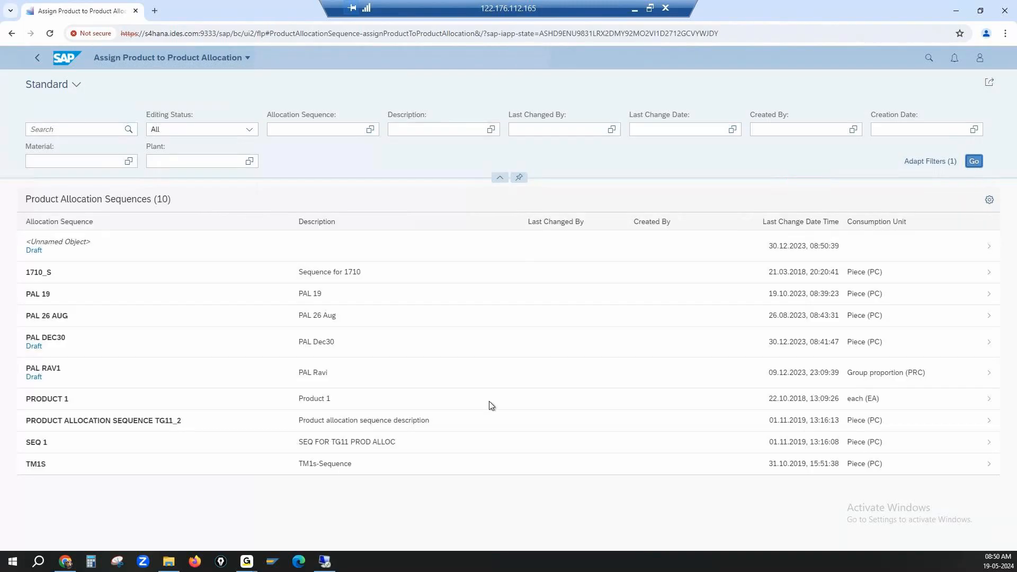
left_click(46, 297)
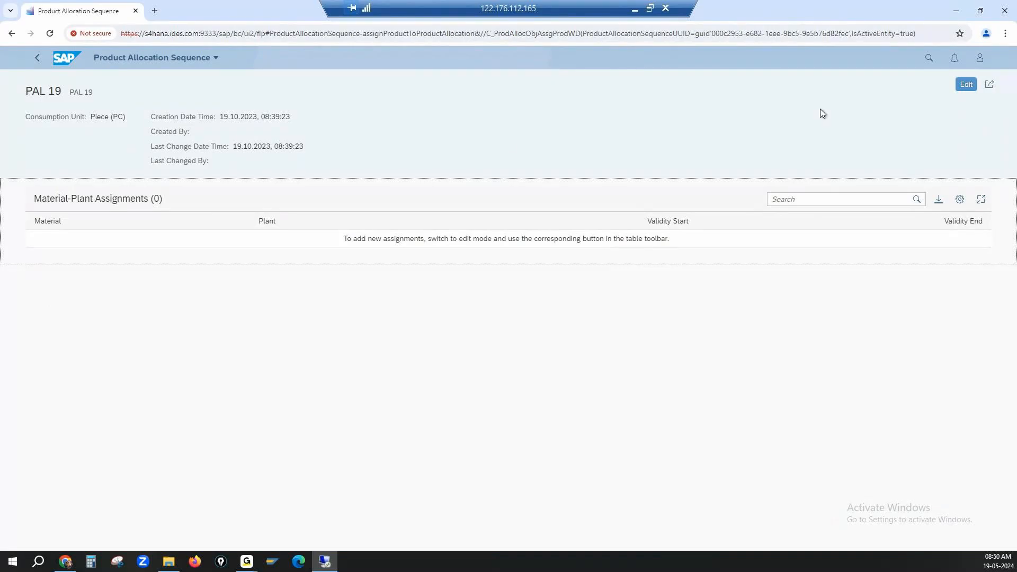
left_click(965, 85)
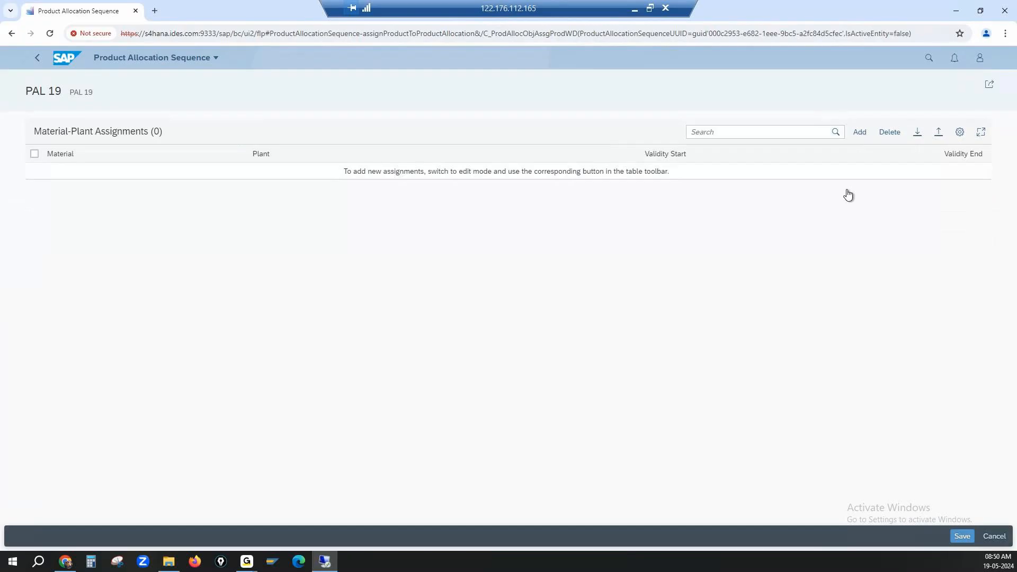
Step: Add a material-plant assignment to PAL 19 with material TG10 and plant 1710
left_click(858, 134)
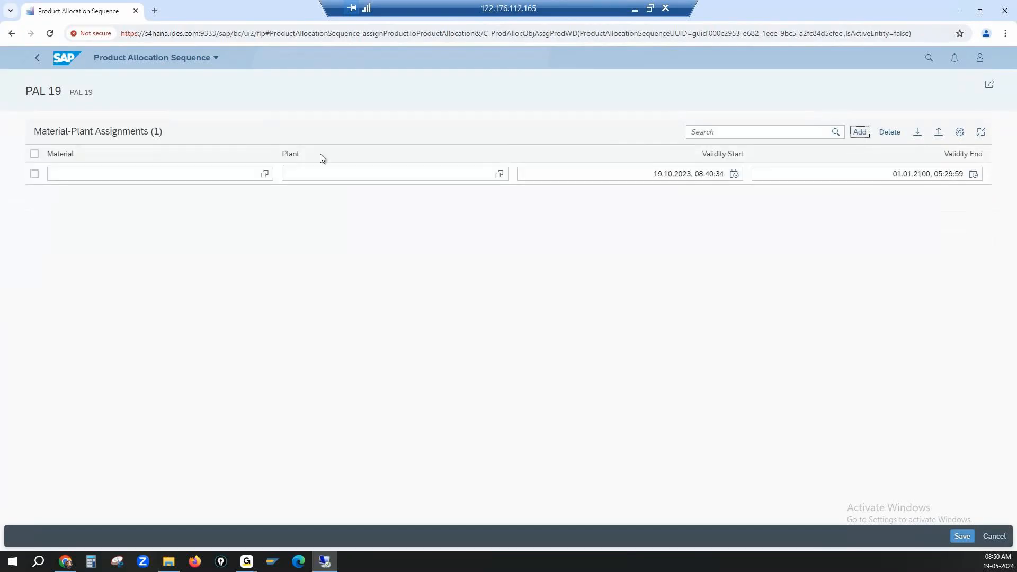
left_click(193, 176)
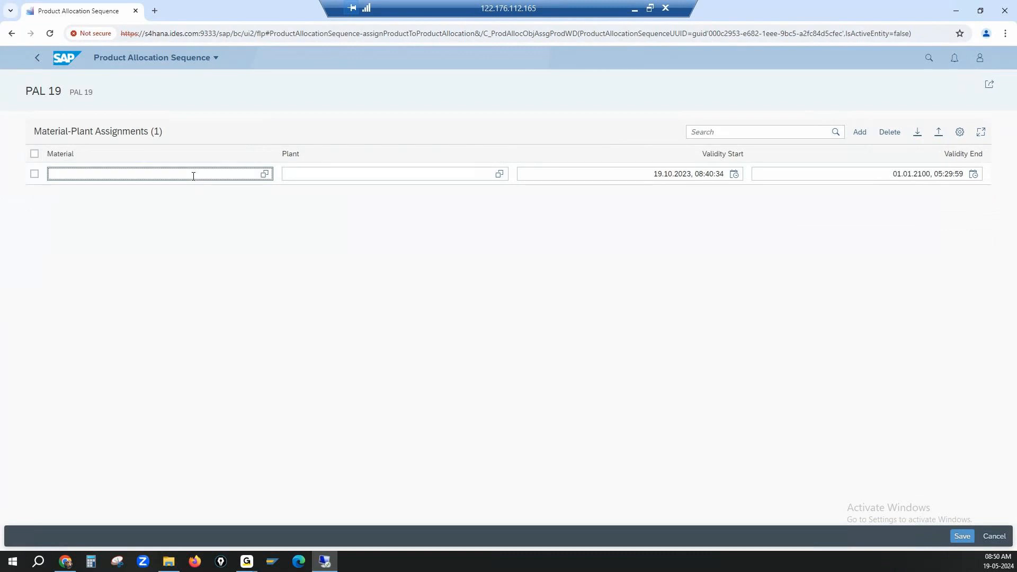
type("tg10")
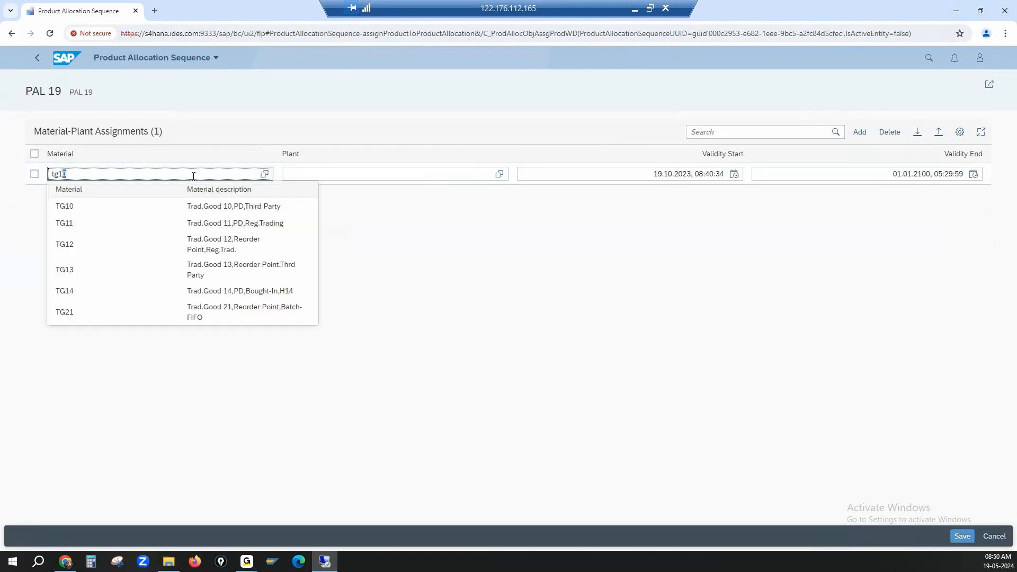
left_click(66, 207)
left_click(359, 173)
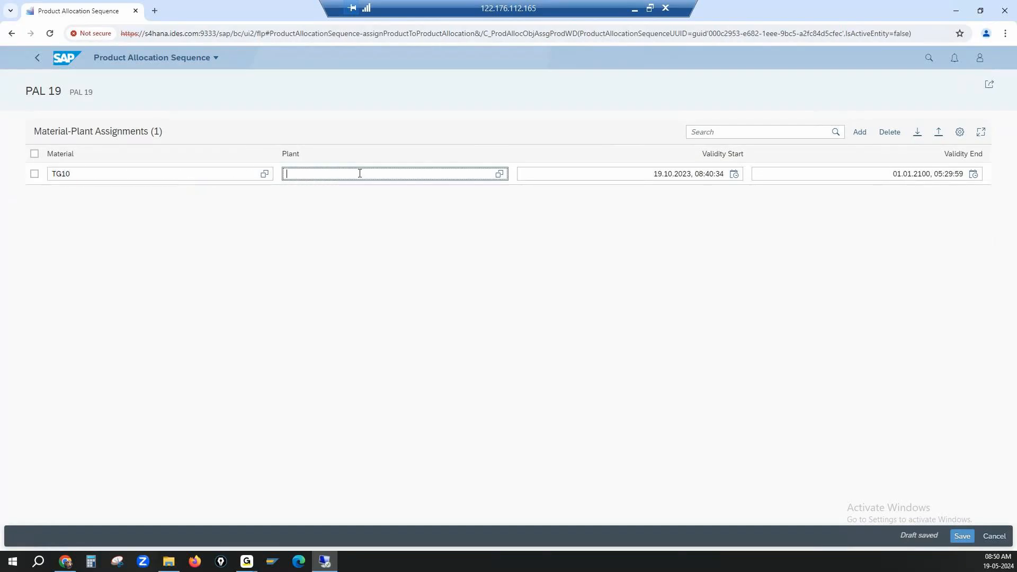
type("1710")
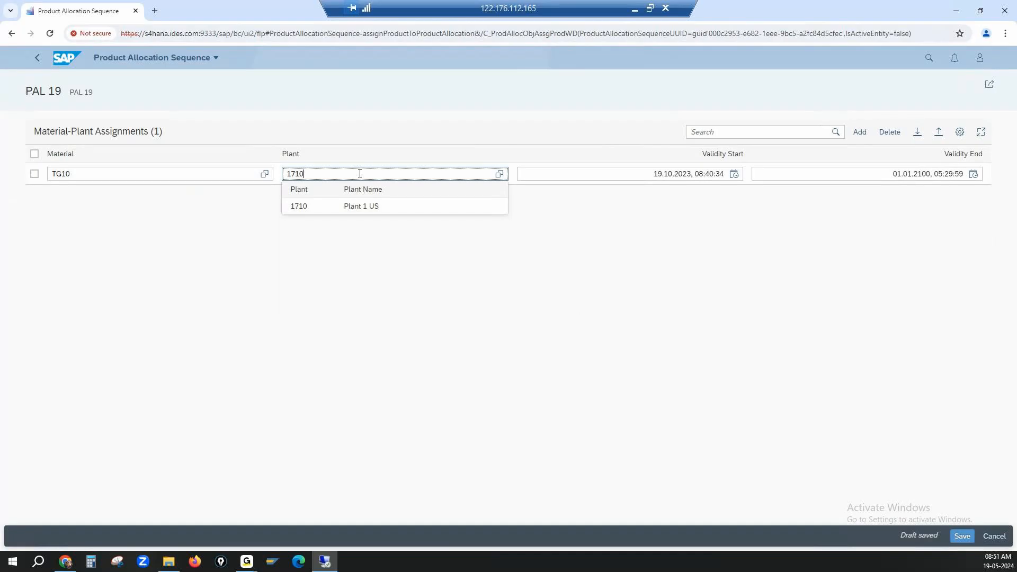
left_click(590, 324)
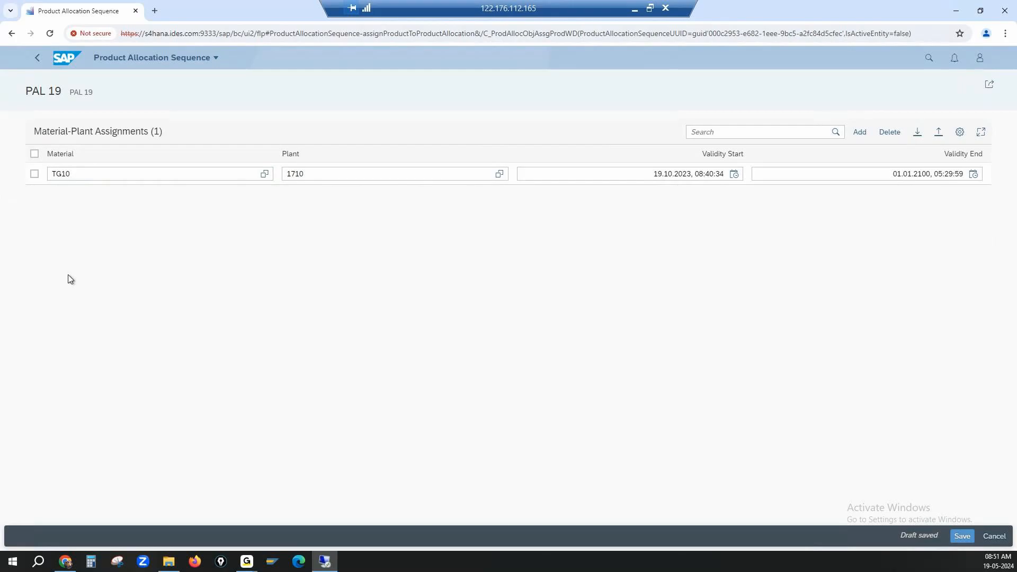
left_click(323, 176)
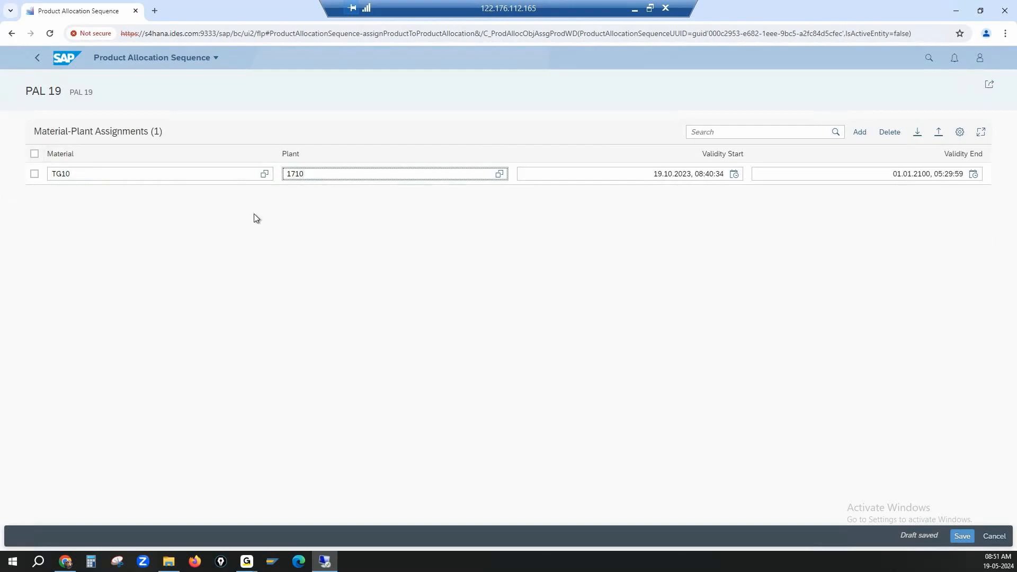
left_click(862, 133)
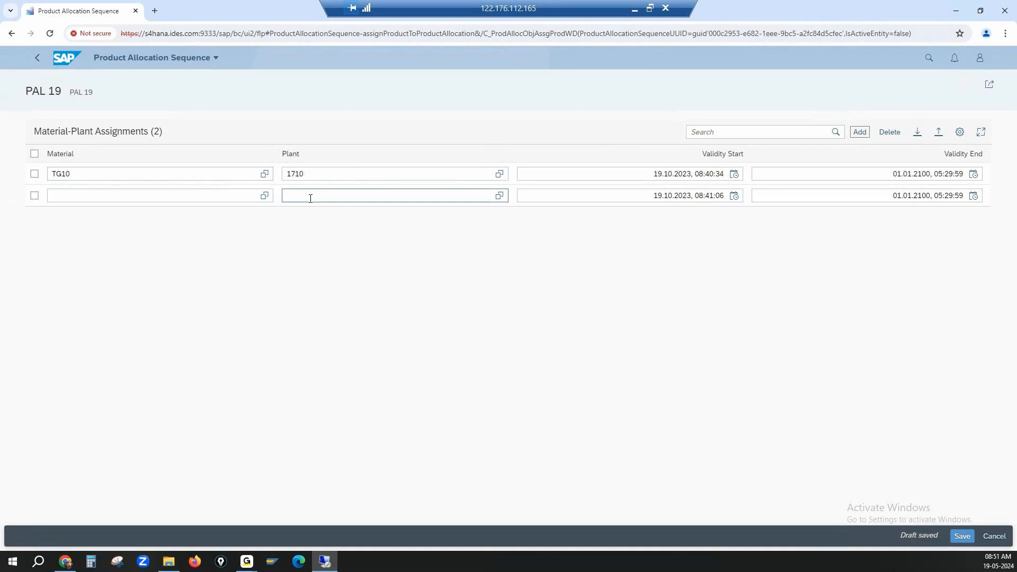
left_click(34, 196)
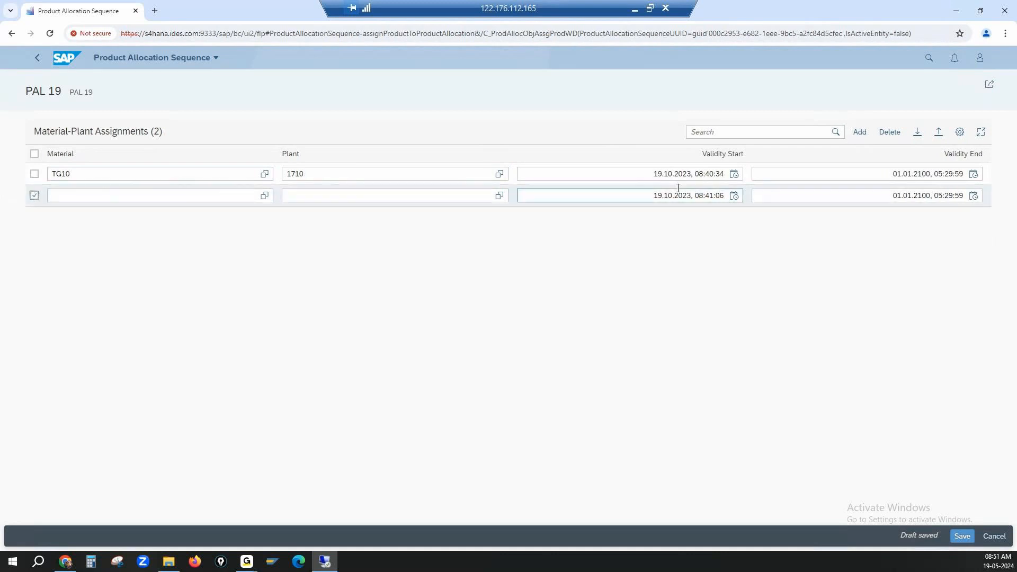
left_click(890, 134)
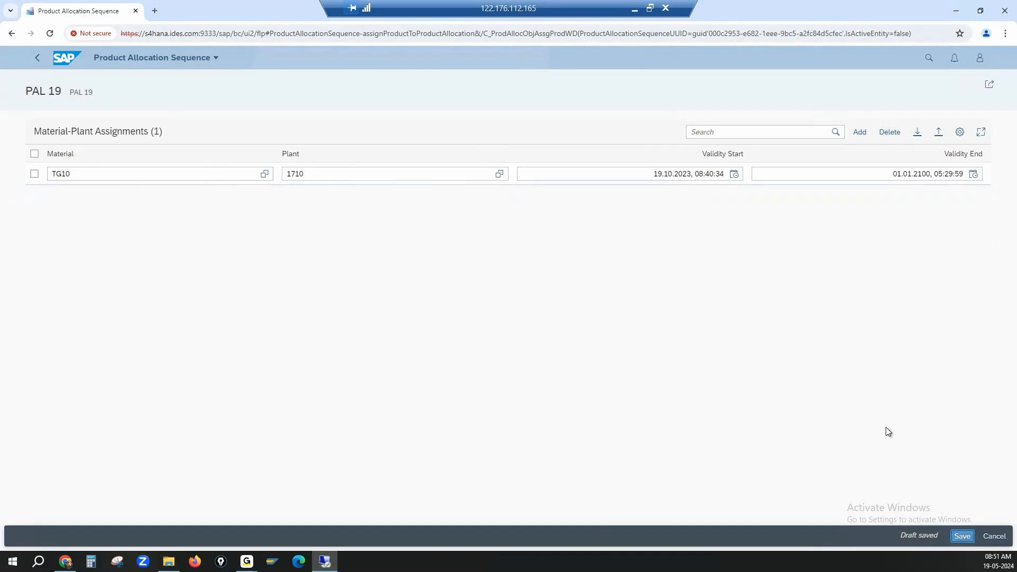
Step: Save the PAL 19 product assignment and review its consumption unit, material and plant
key("ctrl+Return")
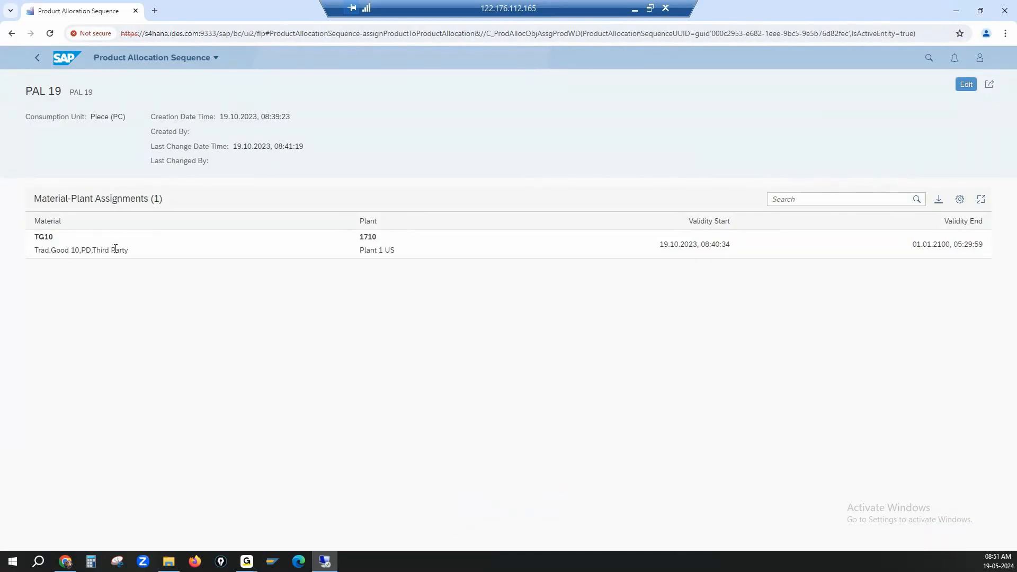
left_click_drag(115, 250, 9, 249)
left_click(355, 254)
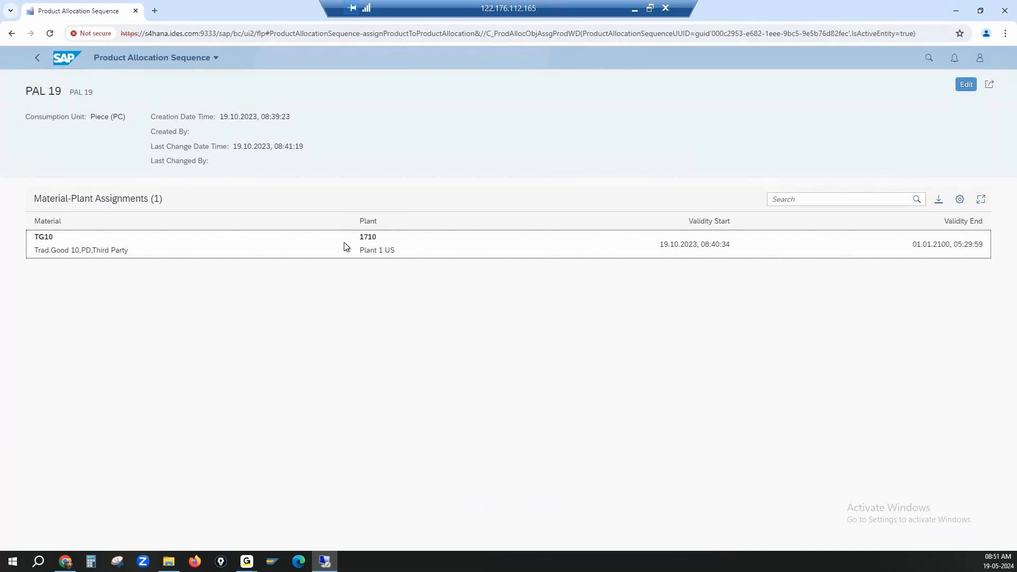
left_click(221, 335)
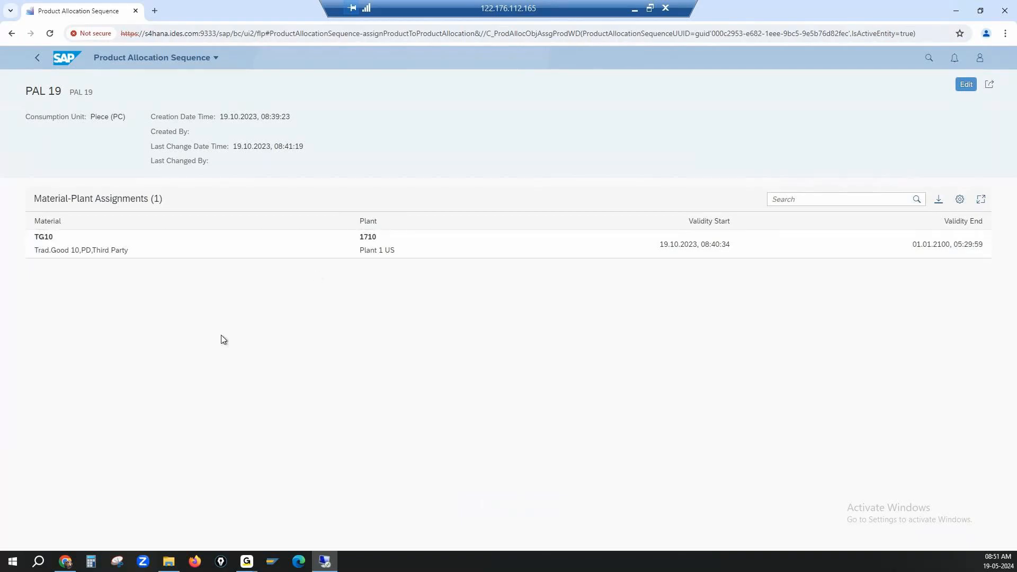
left_click_drag(100, 115, 131, 118)
left_click(31, 118)
left_click_drag(32, 119, 130, 122)
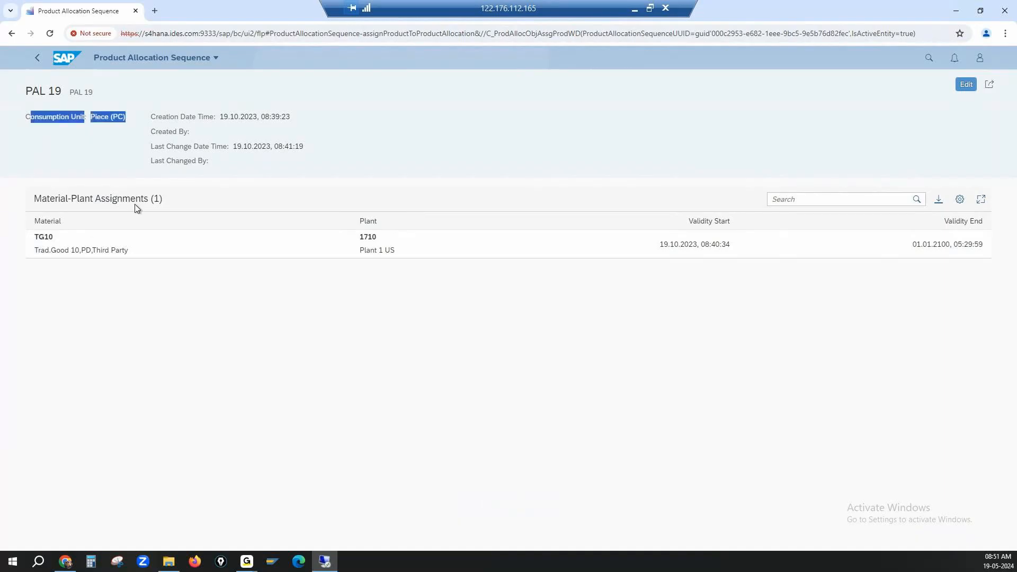
left_click(70, 246)
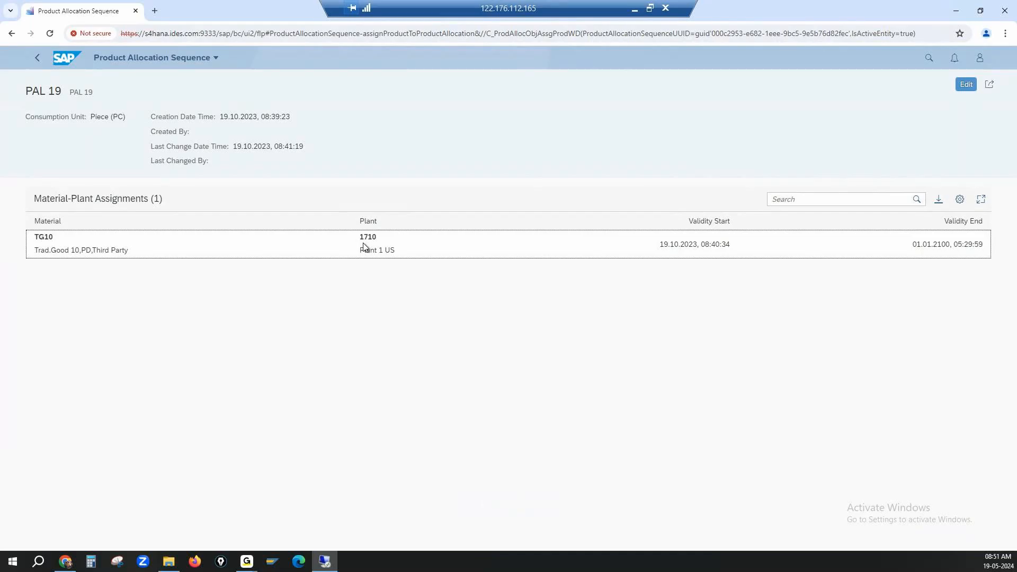
left_click(239, 92)
Step: Return to the launchpad and try to open the Product Allocation Overview app, waiting whenever the page stops responding
left_click(35, 61)
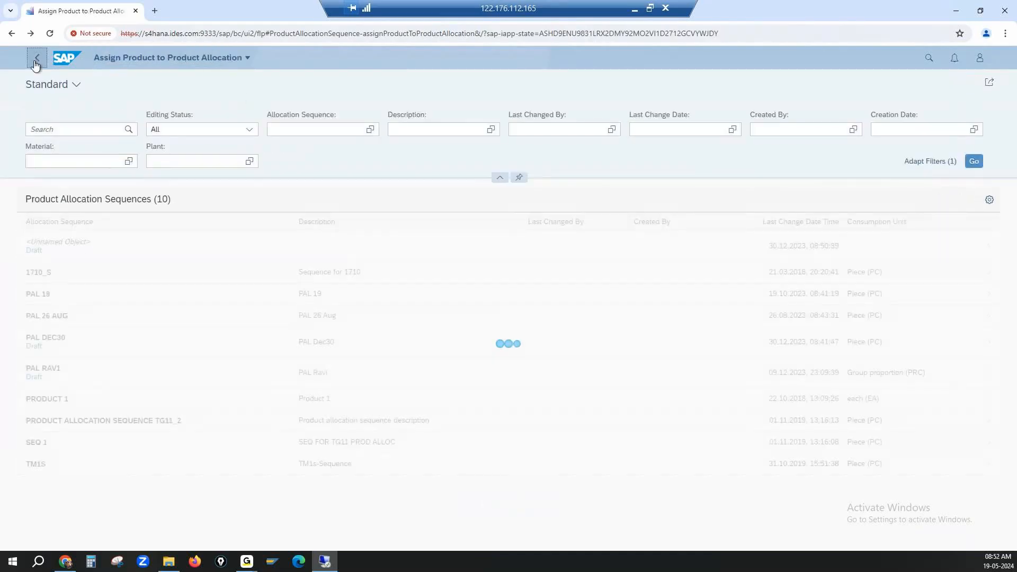
left_click(35, 61)
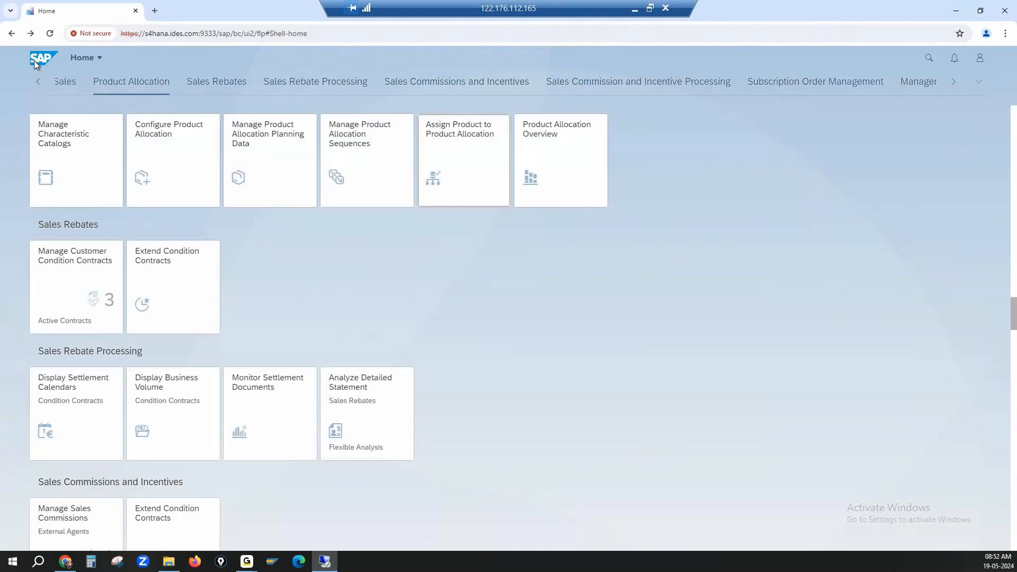
left_click(556, 151)
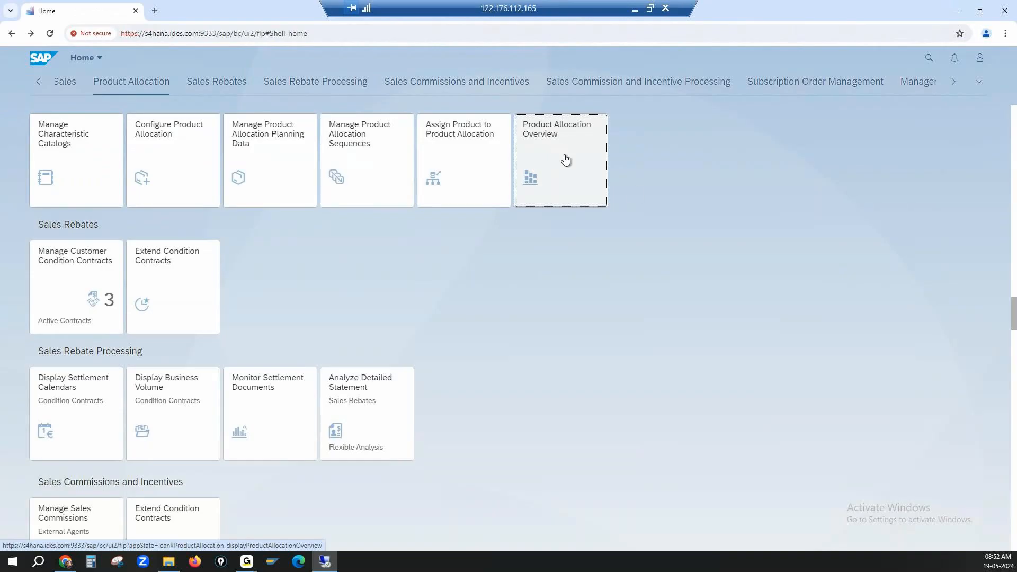
left_click(565, 160)
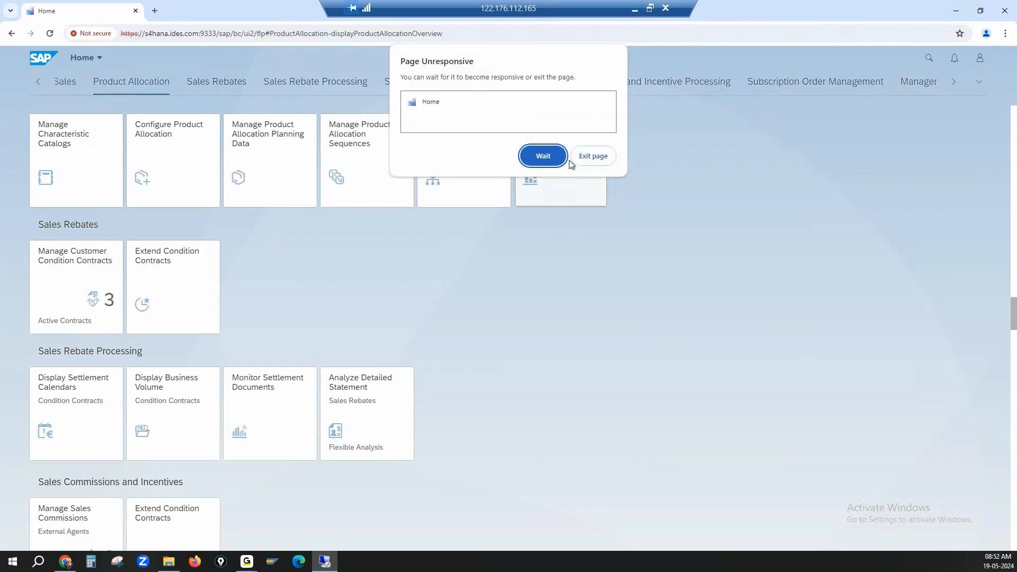
left_click(535, 158)
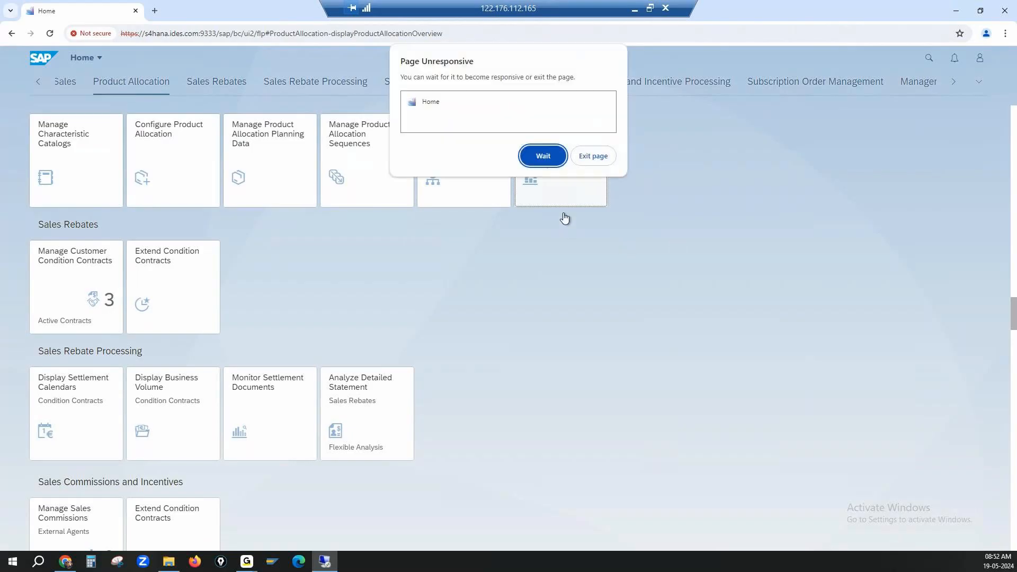
left_click(533, 152)
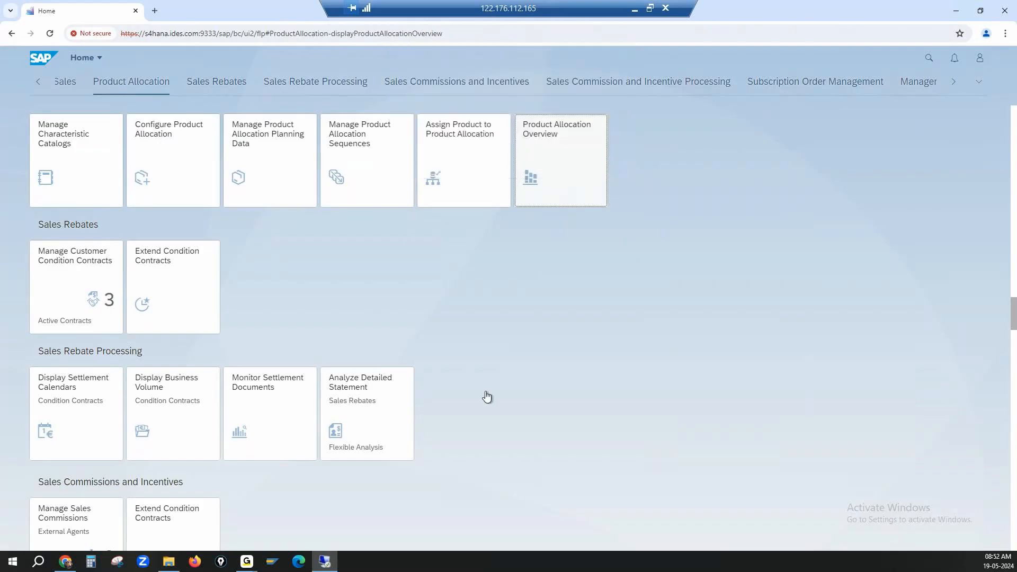
Step: Switch to the SAP GUI session and start a VA01 sales order with type OR, sales organization 1710, channel 10 and division 00
key("alt+Tab")
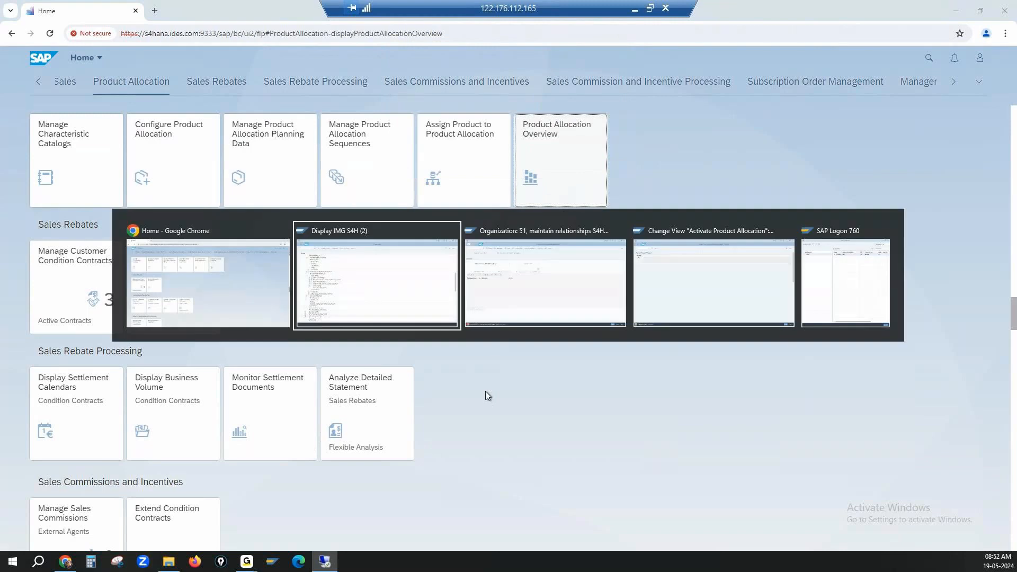
key("alt+Tab")
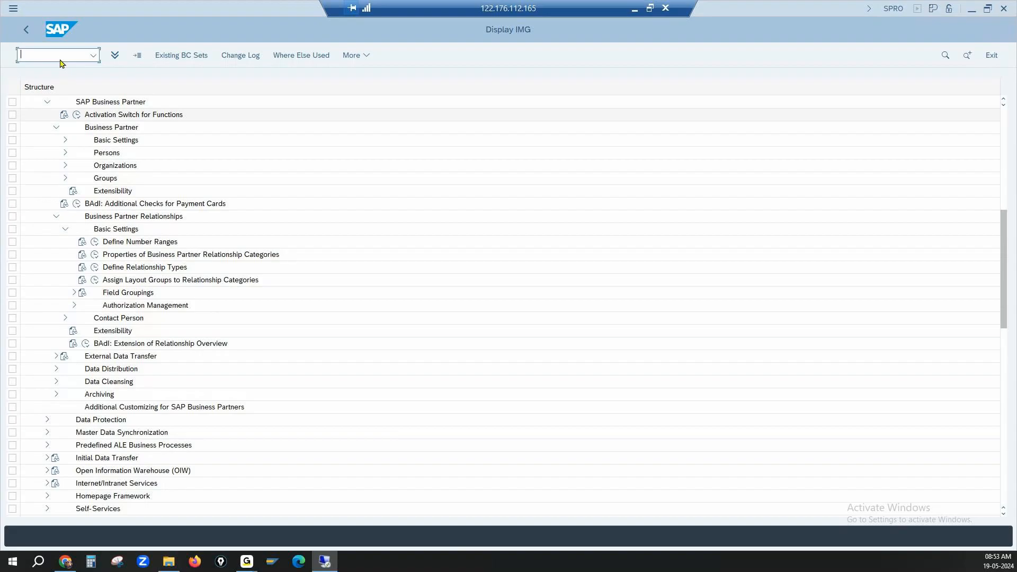
type("nva01")
key("Return")
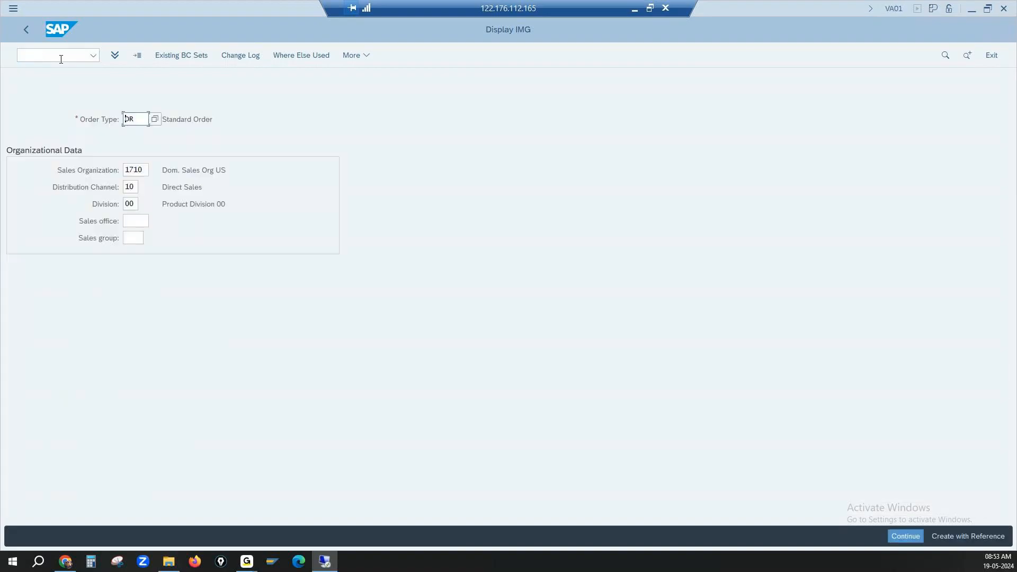
key("Return")
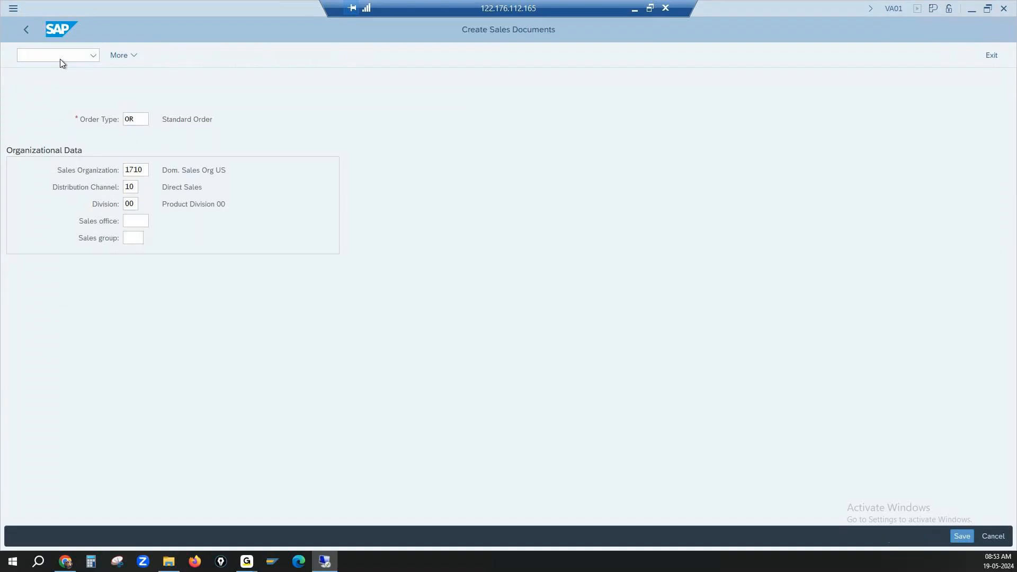
Step: Enter the domestic US customer's number as the order's sold-to party, choosing it from the suggestions
type("17100")
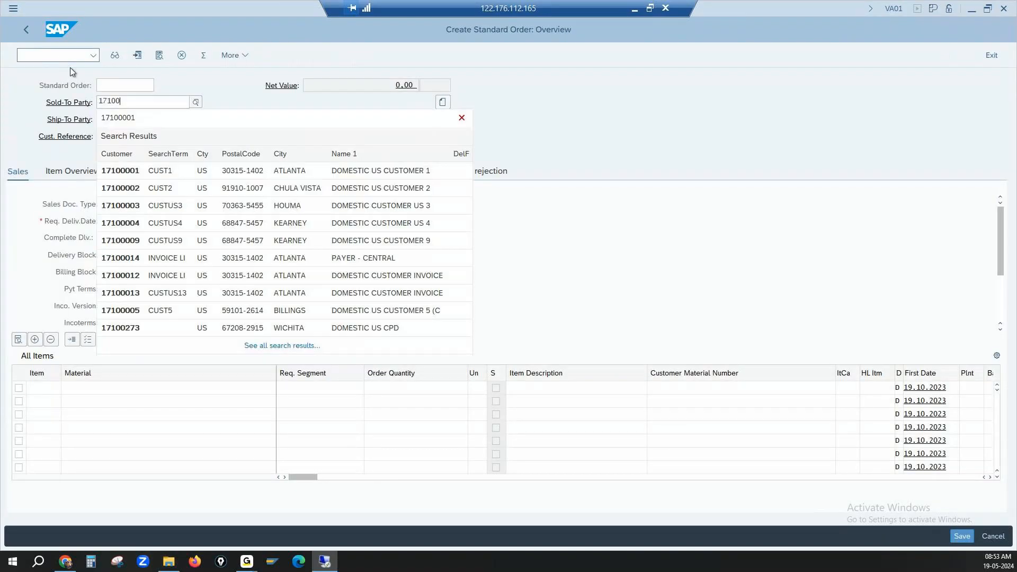
left_click(130, 117)
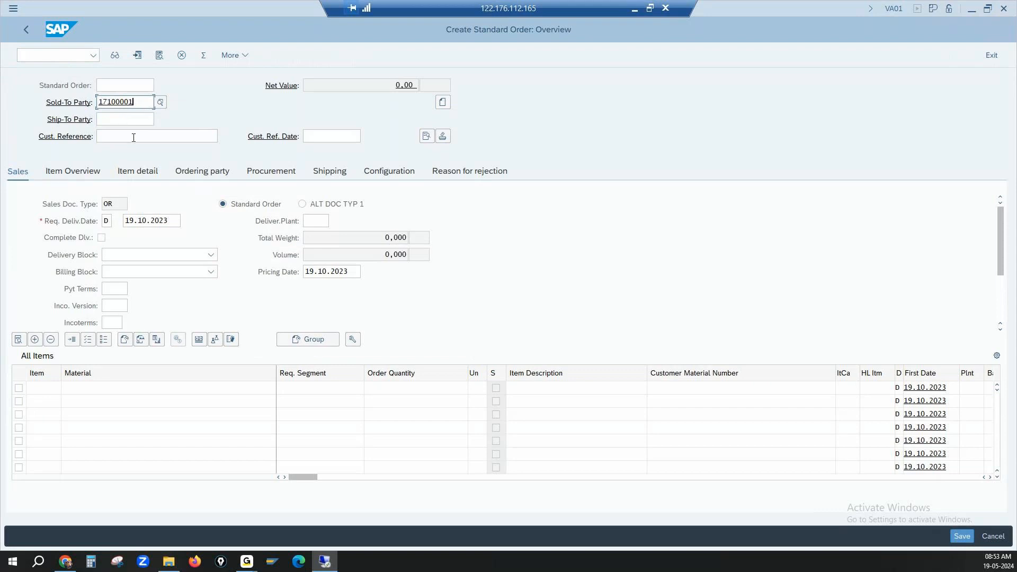
key("Return")
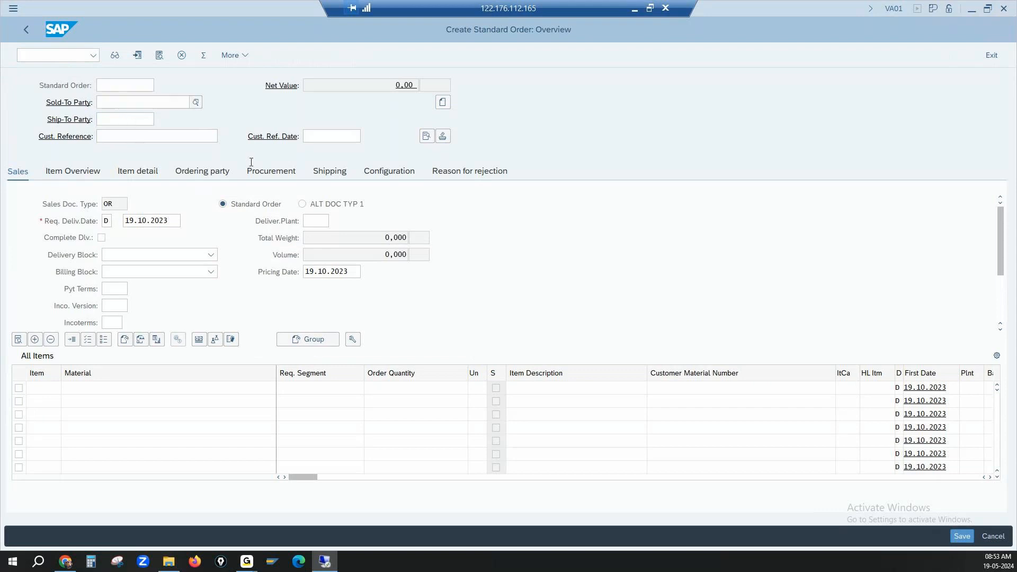
Step: Add material TG10 with an order quantity of 1 as the first order item and continue past the open quotations
left_click(139, 389)
type("tg")
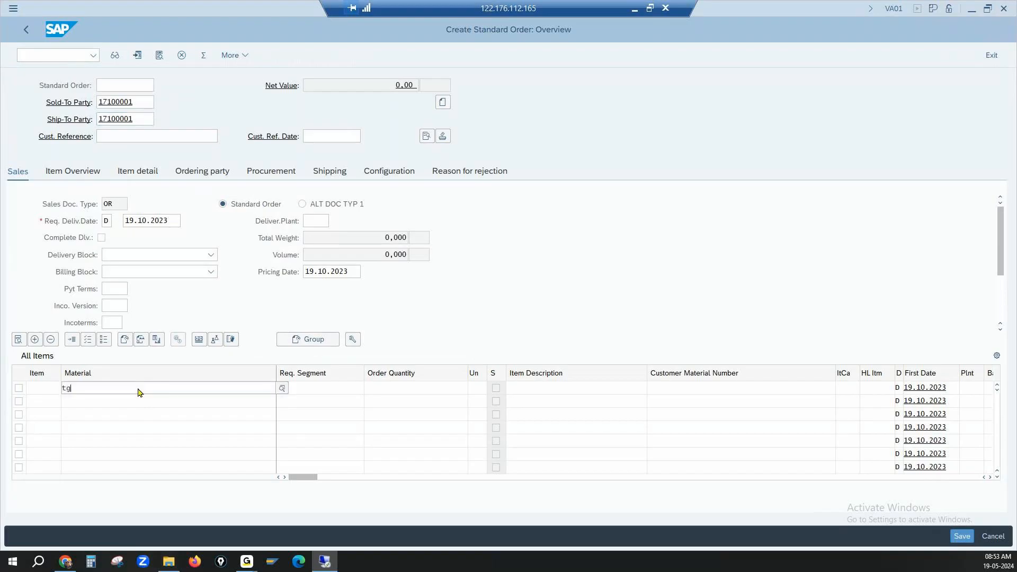
type("10")
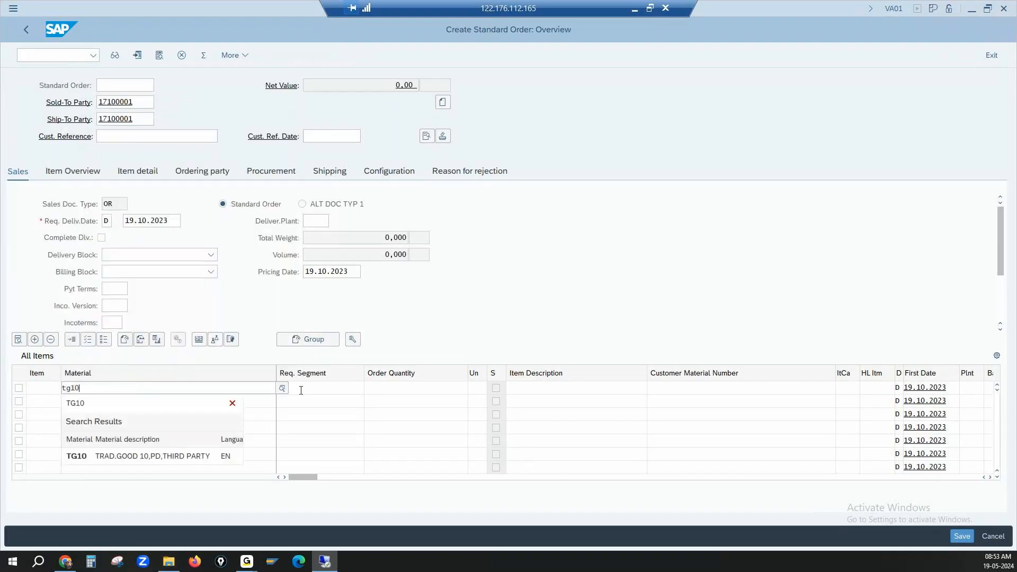
left_click(414, 390)
type("1")
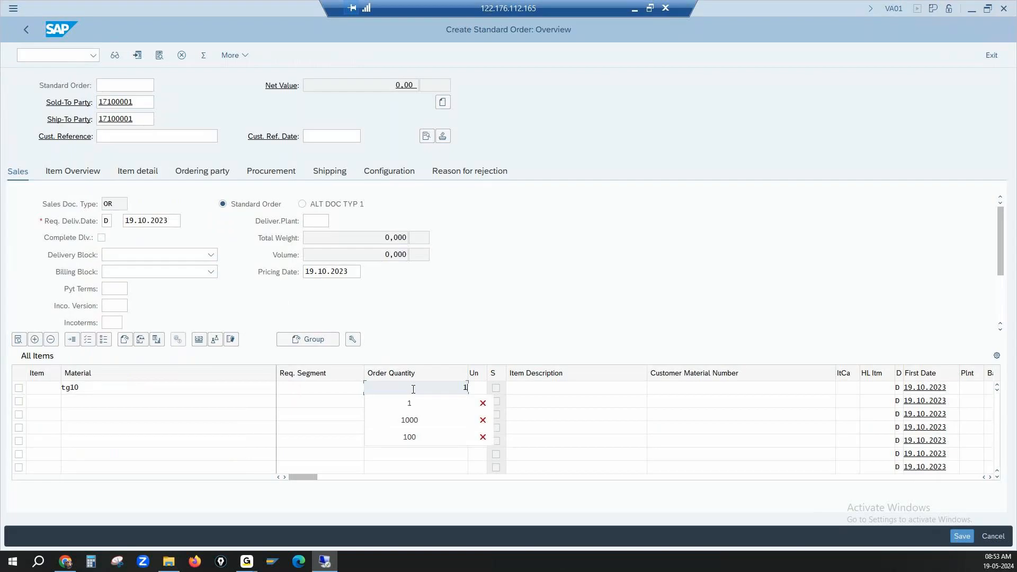
key("Return")
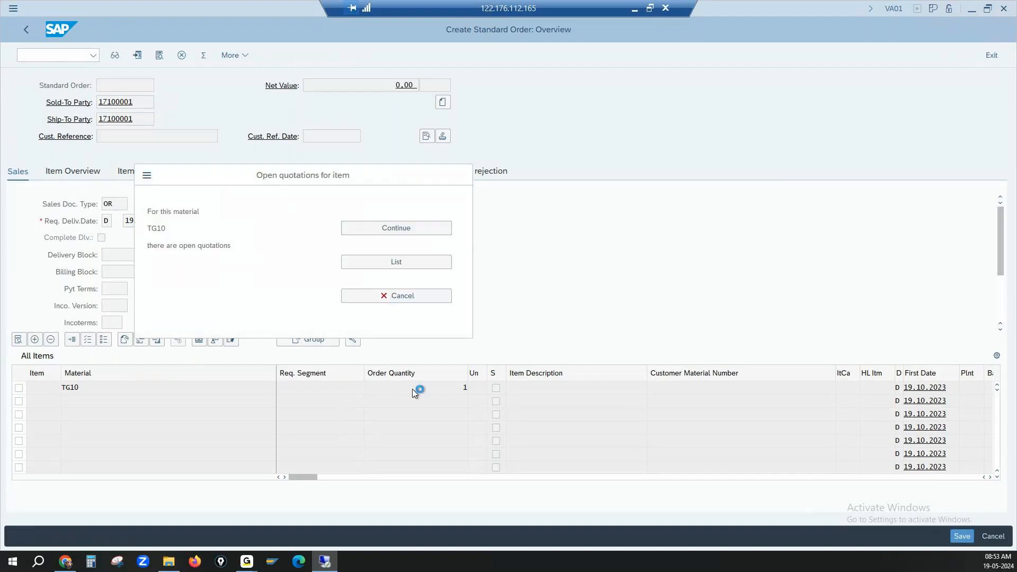
key("Return")
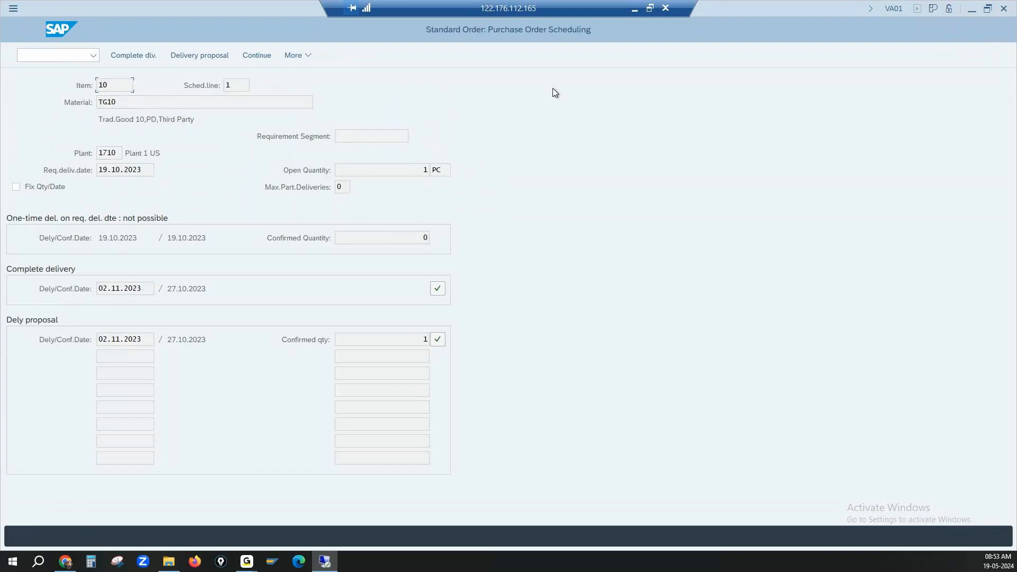
Step: Accept the delivery proposal for item 10, check the incompletion log and save the standard order
left_click(103, 152)
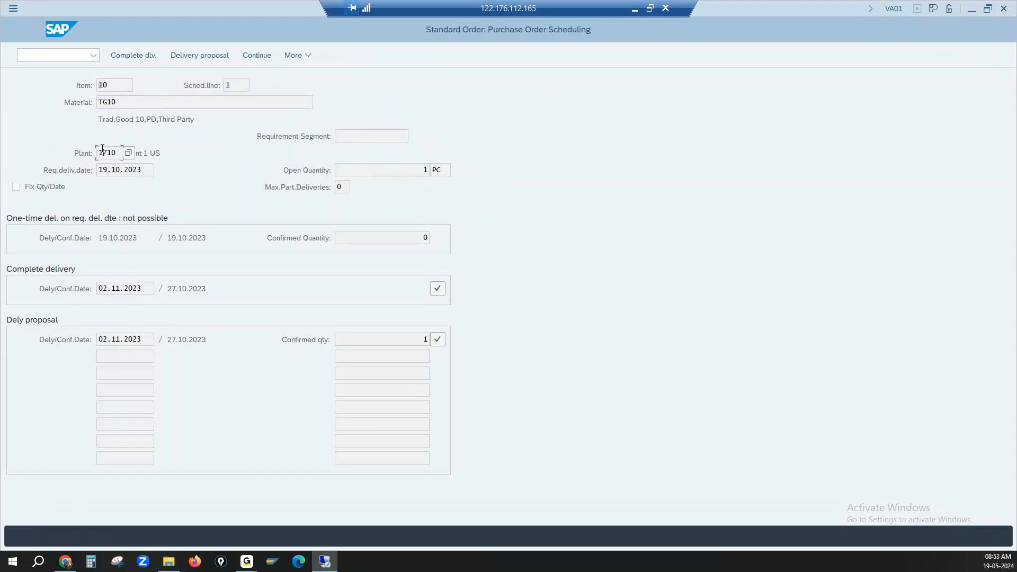
left_click(443, 341)
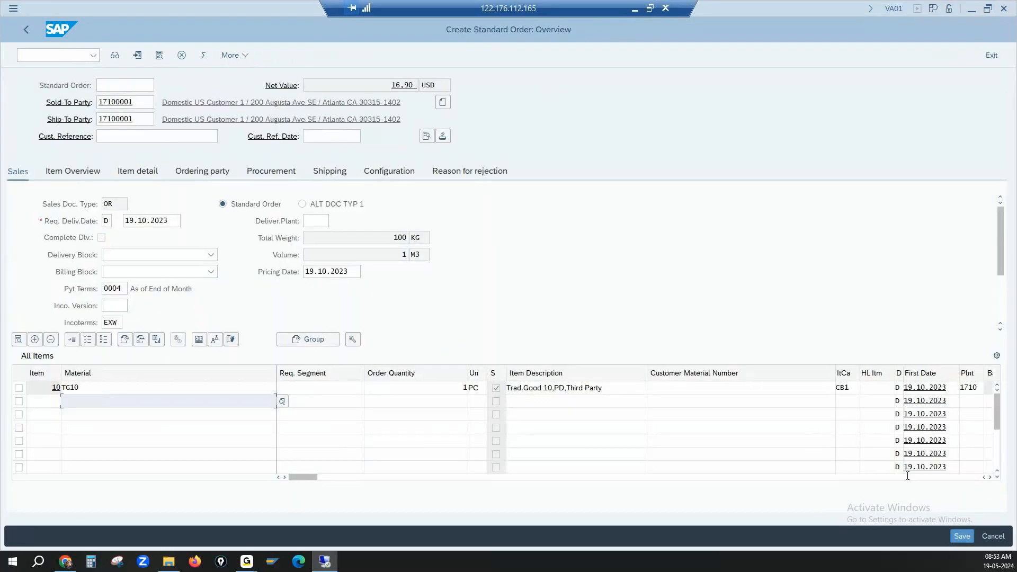
left_click(961, 536)
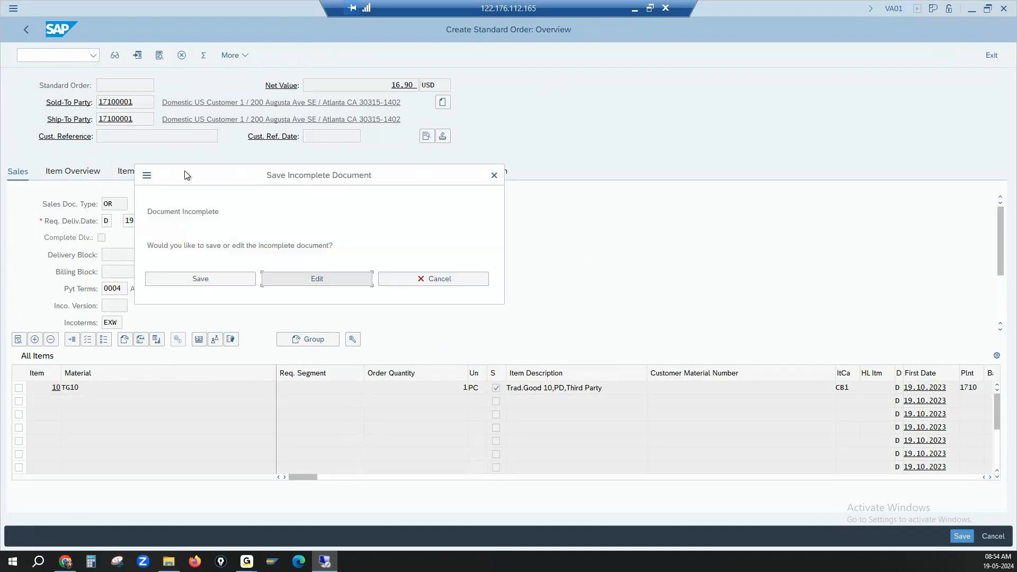
left_click(285, 279)
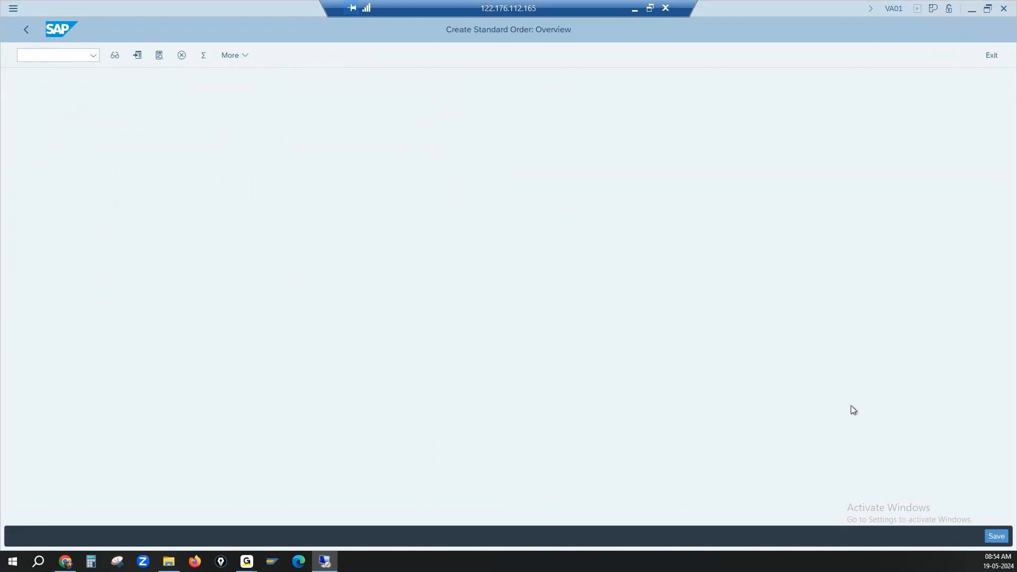
left_click(1003, 536)
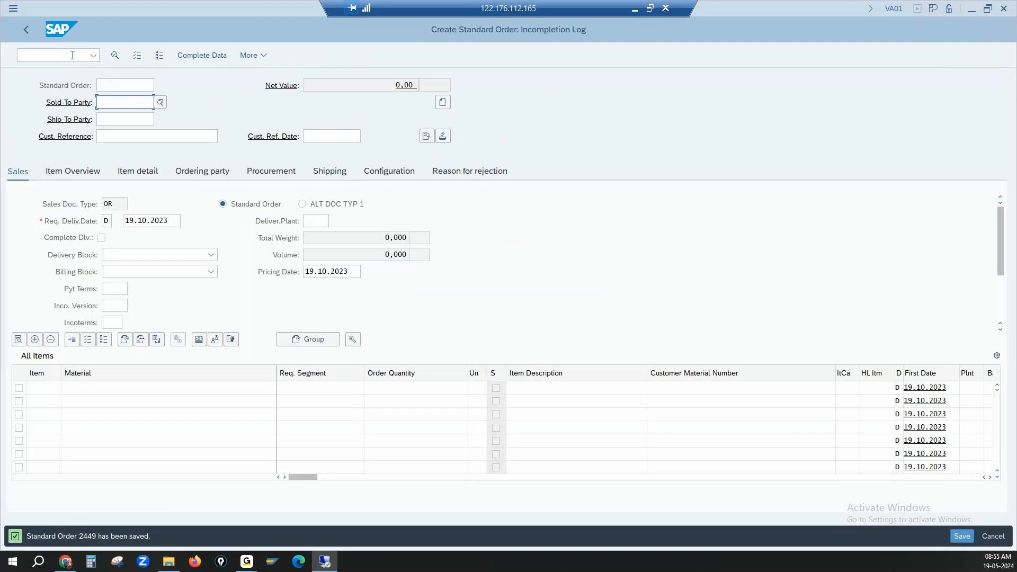
Step: Open the just-saved standard order for changes with transaction VA02
left_click(73, 55)
type("/n")
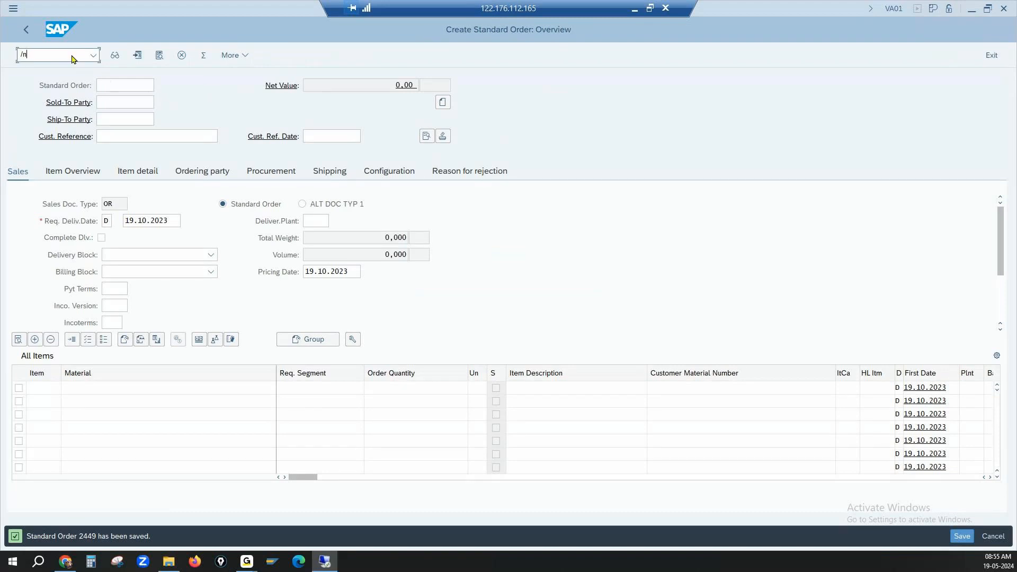
type("va02")
key("Return")
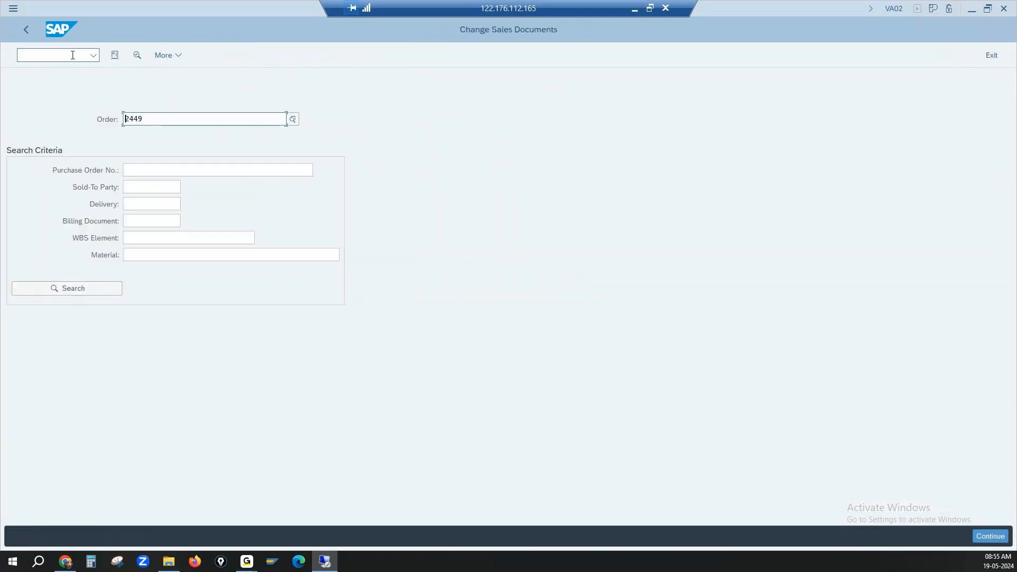
key("Return")
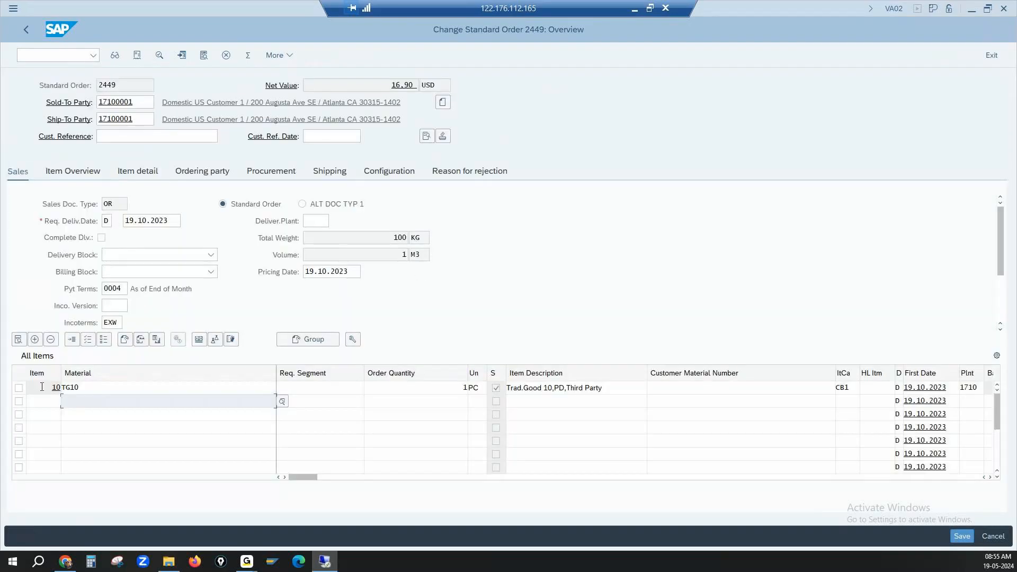
Step: Run the availability check for item 10 with material TG10, continuing past the customer reference
left_click(19, 387)
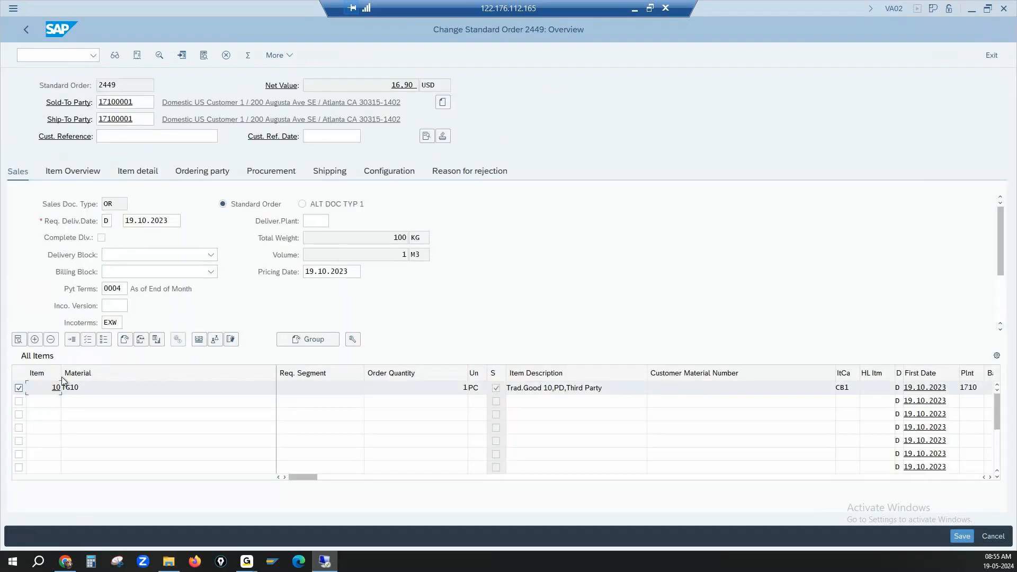
left_click(124, 343)
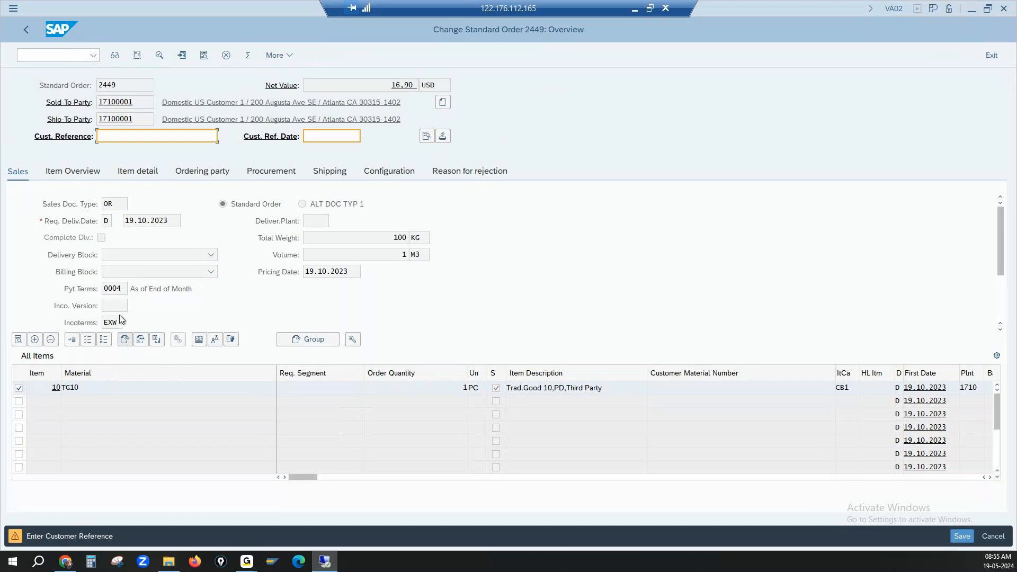
left_click(124, 341)
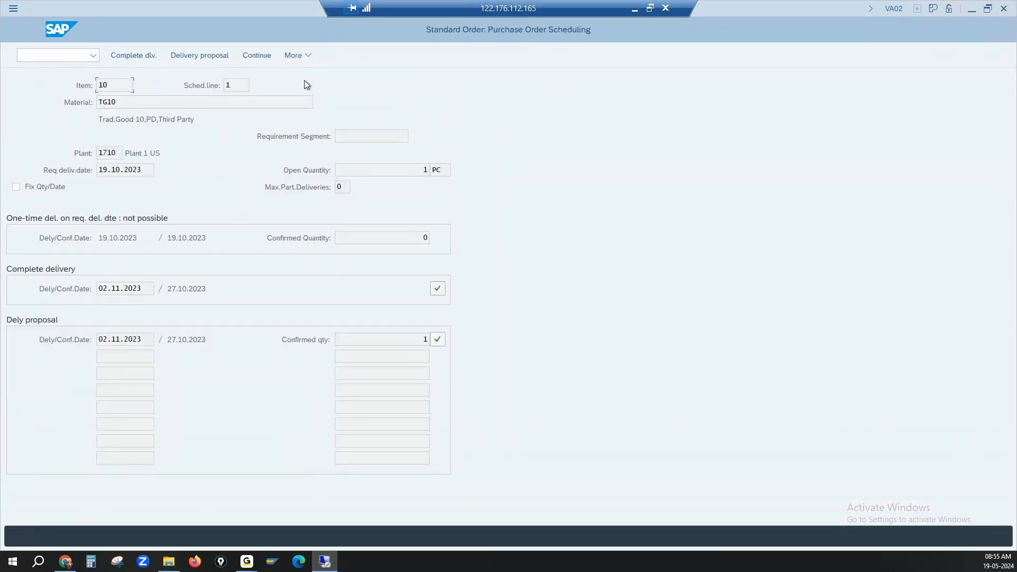
left_click(291, 55)
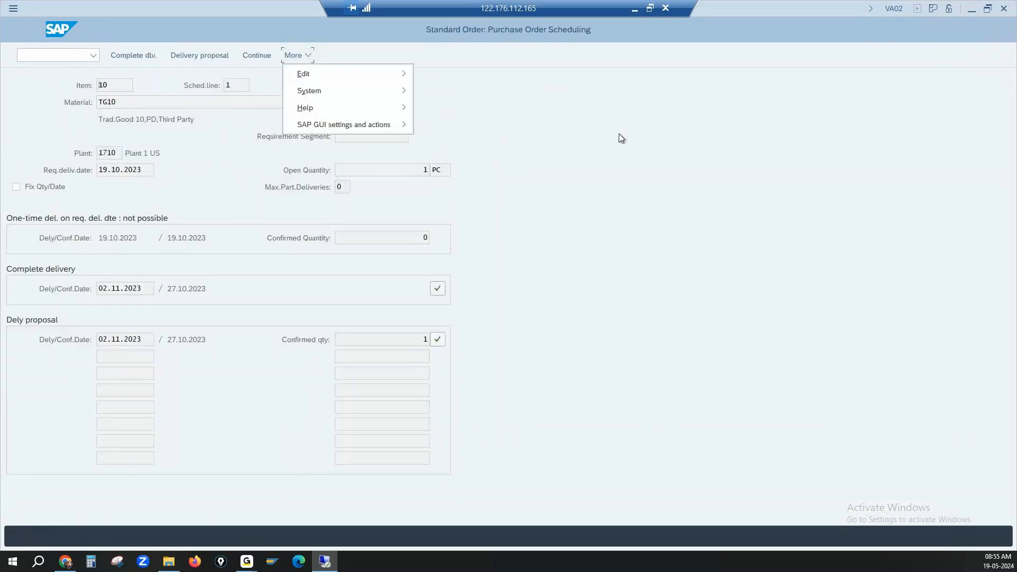
left_click(642, 173)
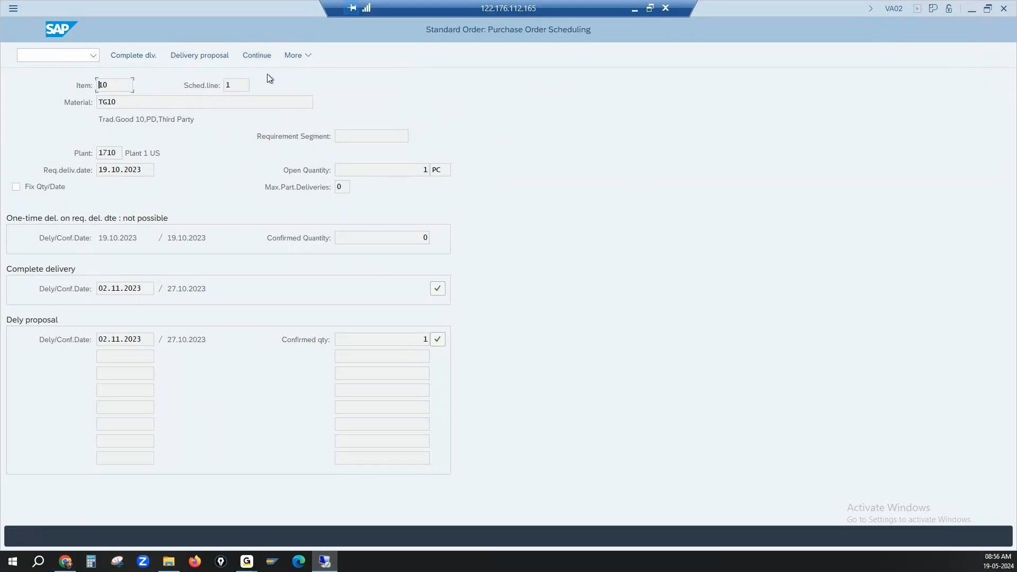
left_click(300, 56)
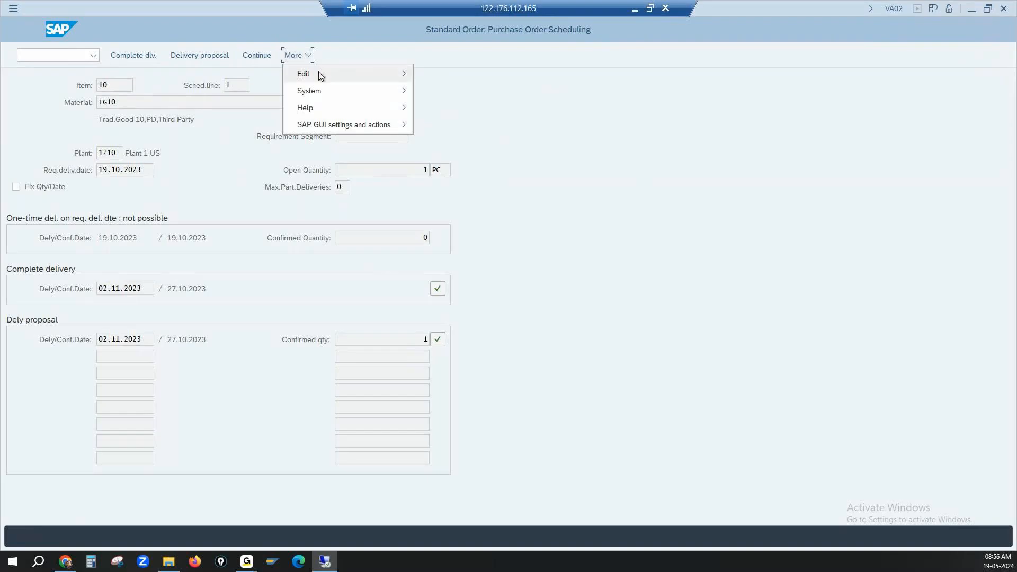
mouse_move(321, 76)
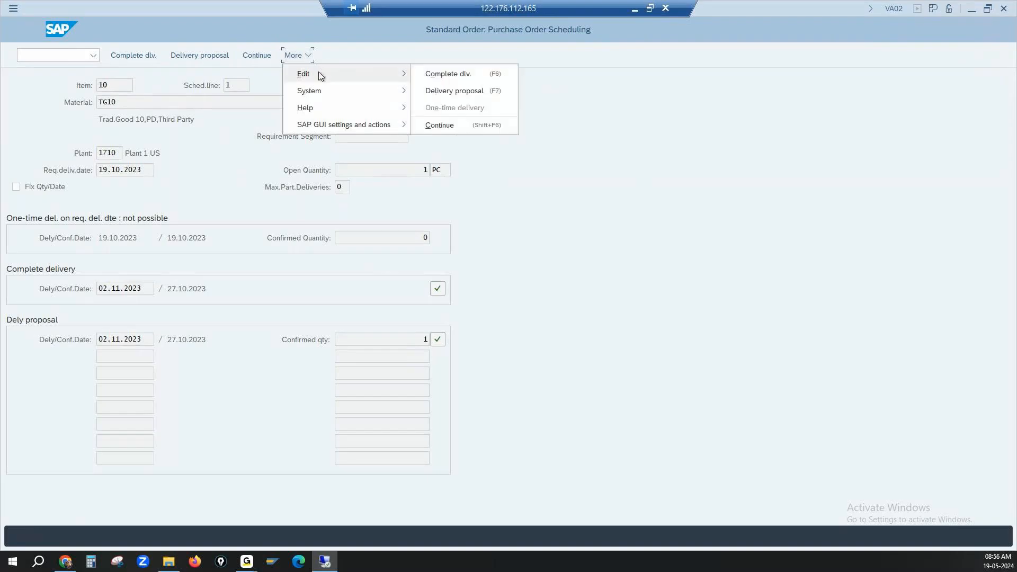
mouse_move(310, 98)
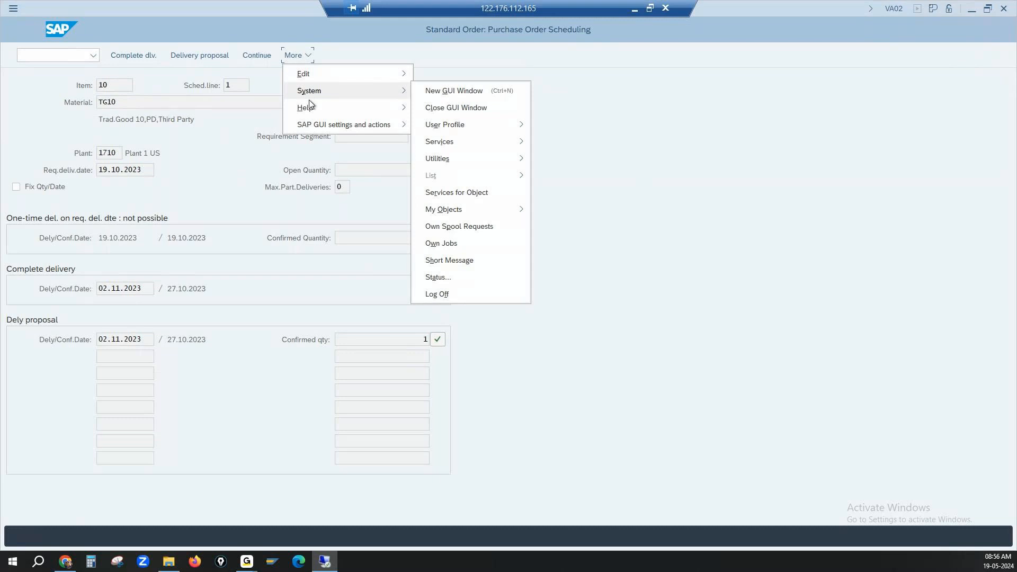
left_click(729, 134)
Step: Switch to Firefox and search Google Images for "aatp product allocation order"
left_click(195, 562)
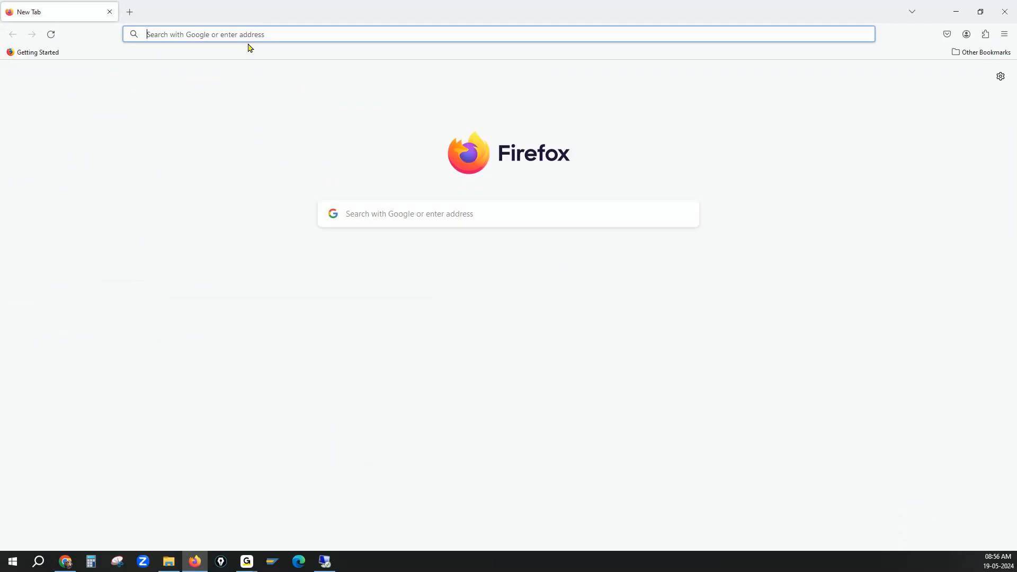
type("aatp")
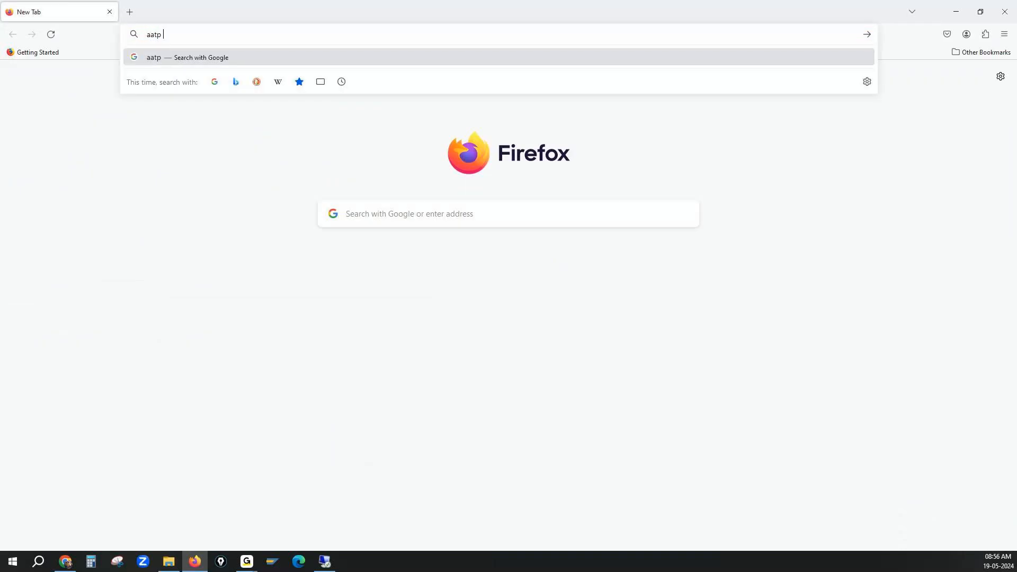
type(" product alloca")
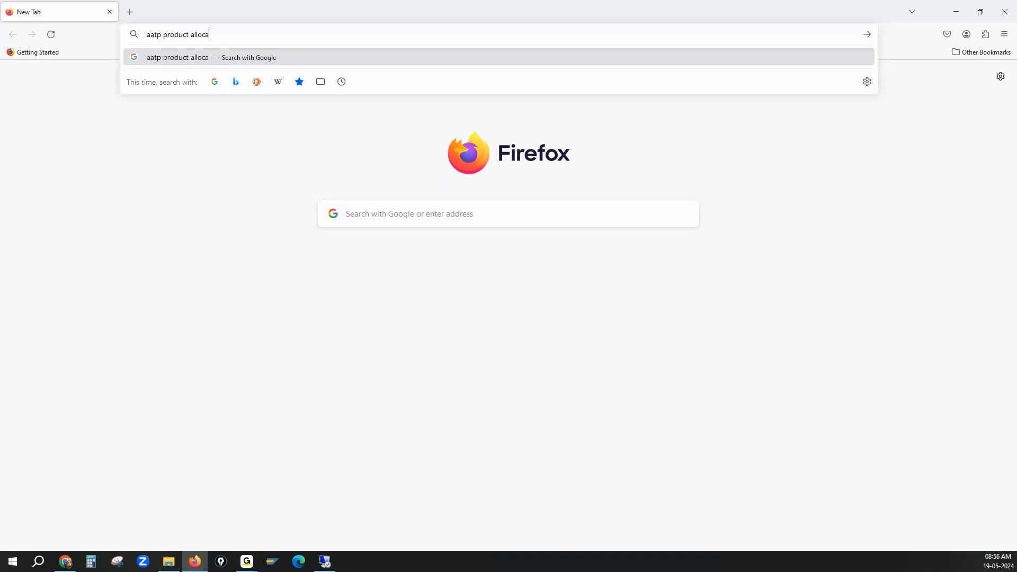
type("tion order")
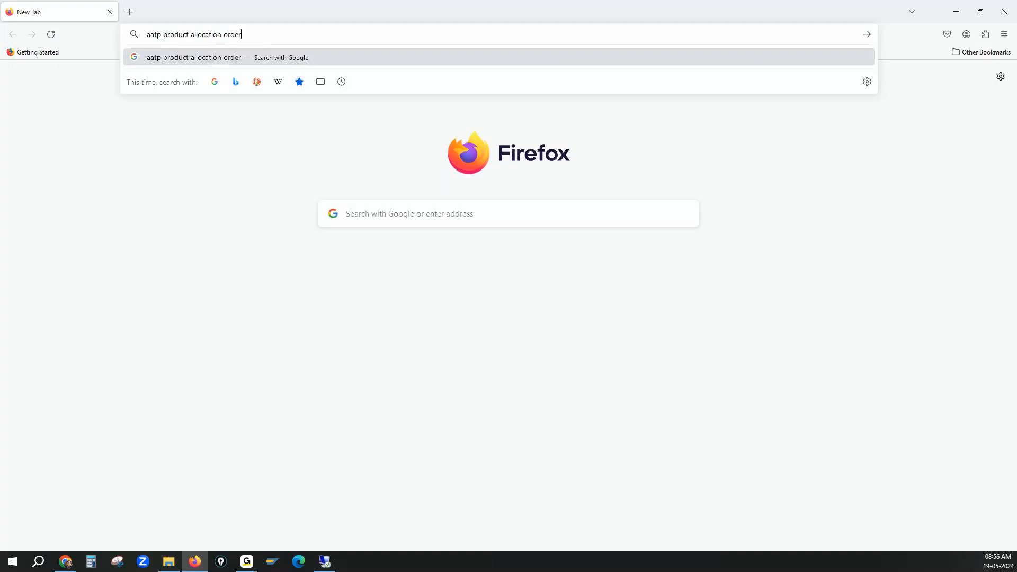
key("Return")
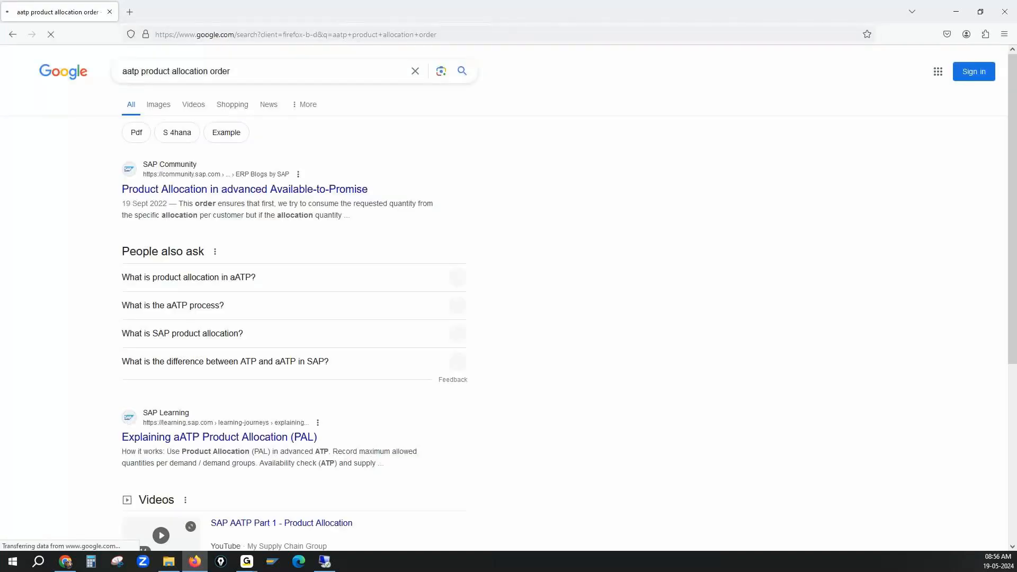
left_click(155, 103)
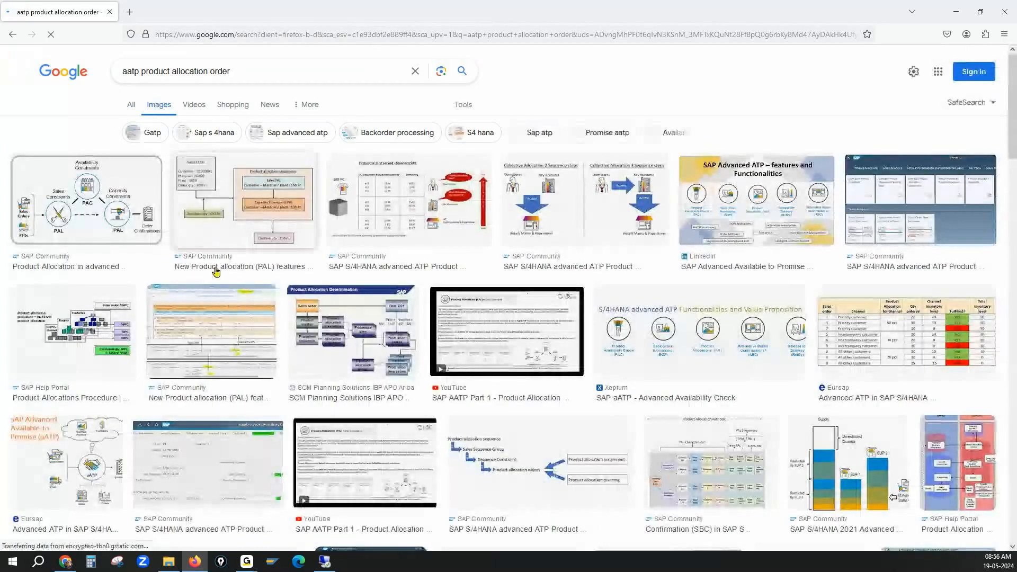
Step: Open the SAP Community article behind the Sales PAL and Capacity PAL image and find its Product Allocation Confirmation Calculation screenshot
left_click(209, 346)
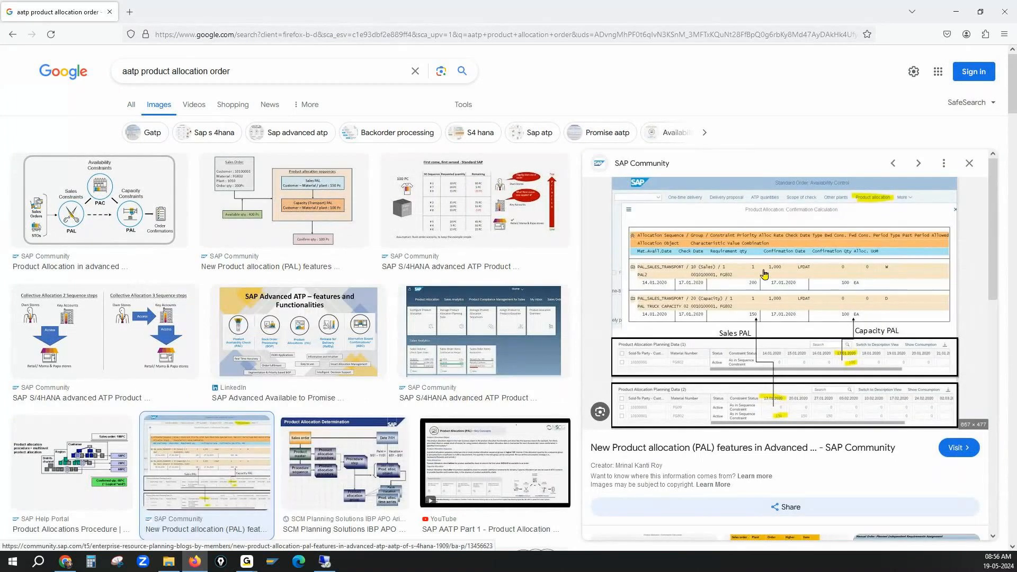
left_click(718, 210)
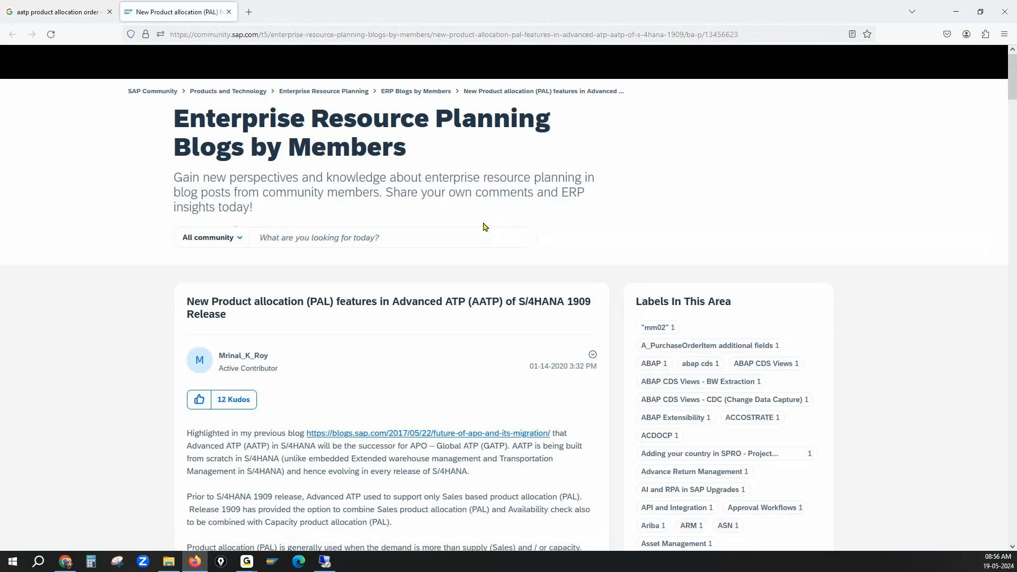
scroll(483, 227, "down", 20)
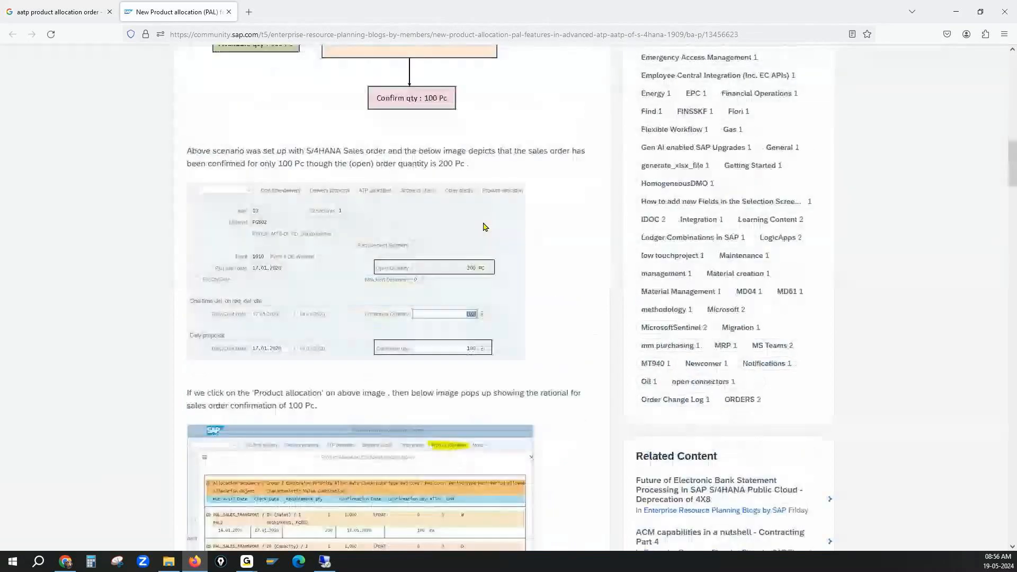
scroll(483, 227, "down", 1)
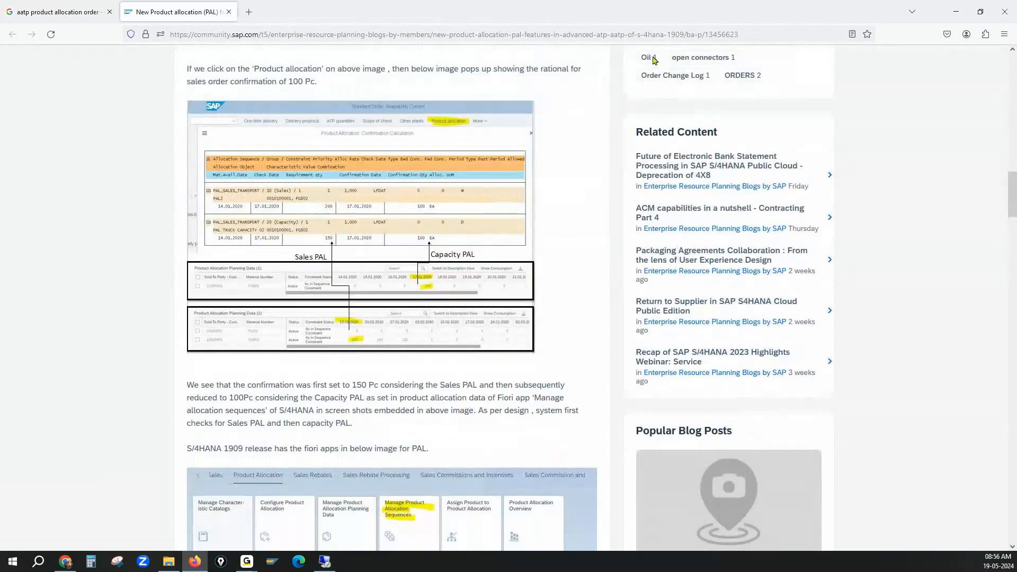
right_click(401, 187)
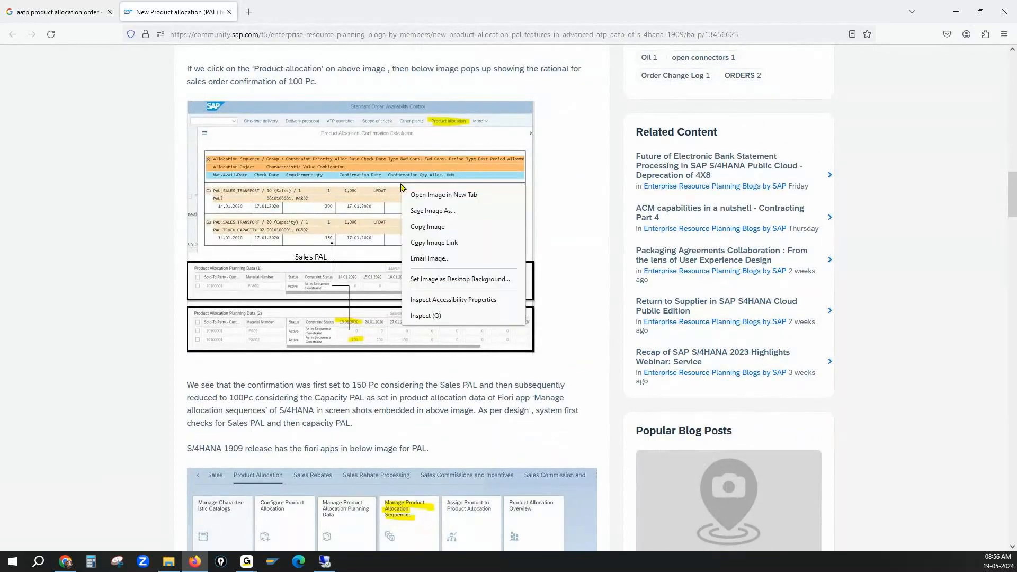
left_click(333, 236)
scroll(342, 238, "up", 1)
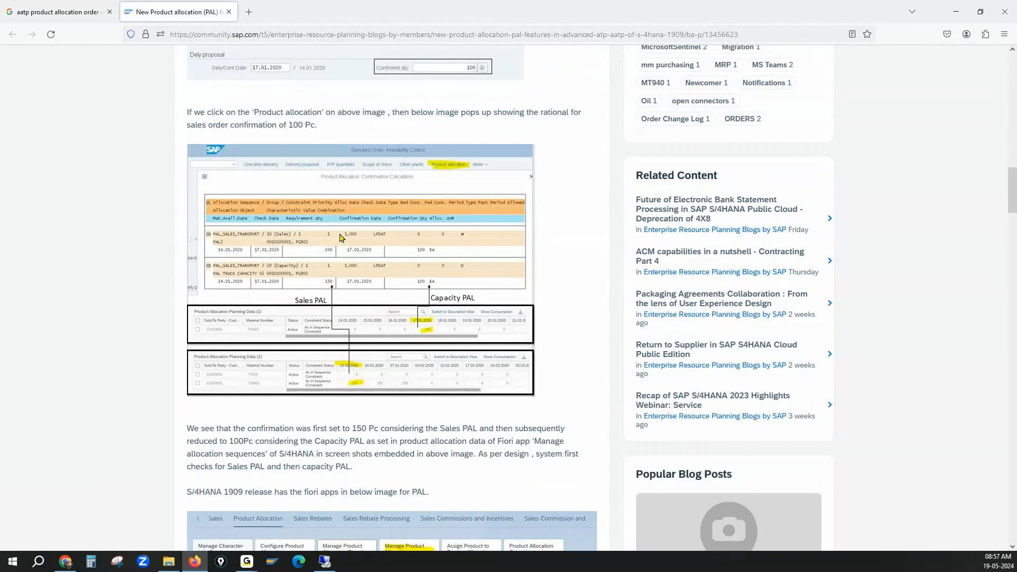
Step: Enlarge the article page to 133% and examine the Confirmation Calculation screenshot
left_click(1004, 34)
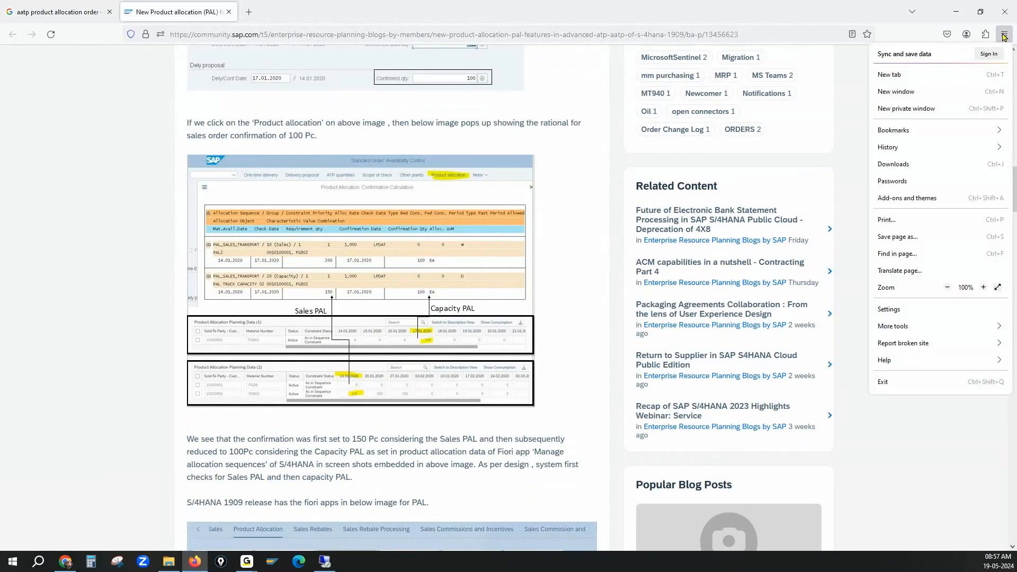
left_click(981, 287)
left_click(981, 287)
left_click(982, 287)
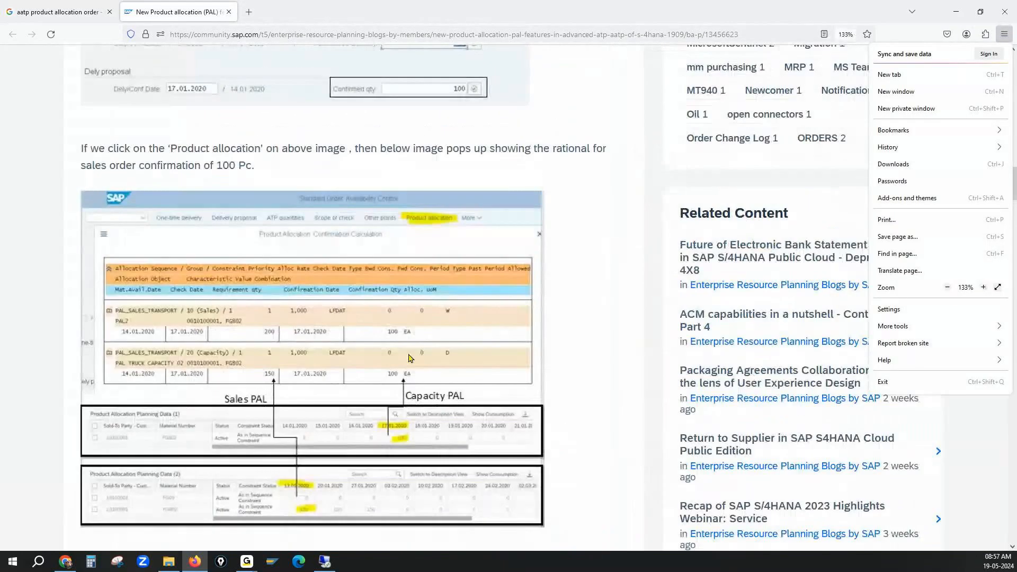
left_click_drag(409, 354, 620, 310)
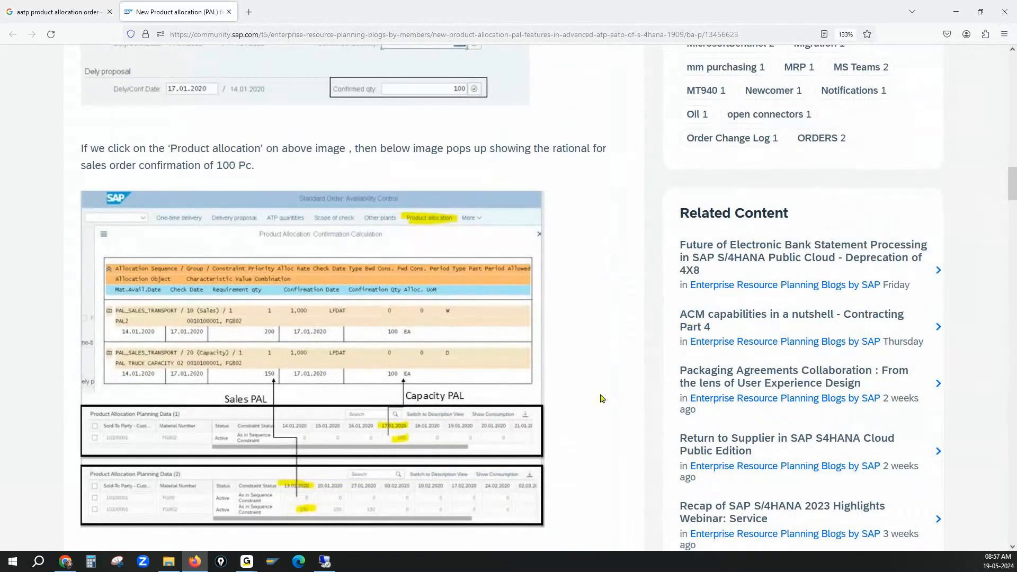
scroll(322, 290, "down", 2)
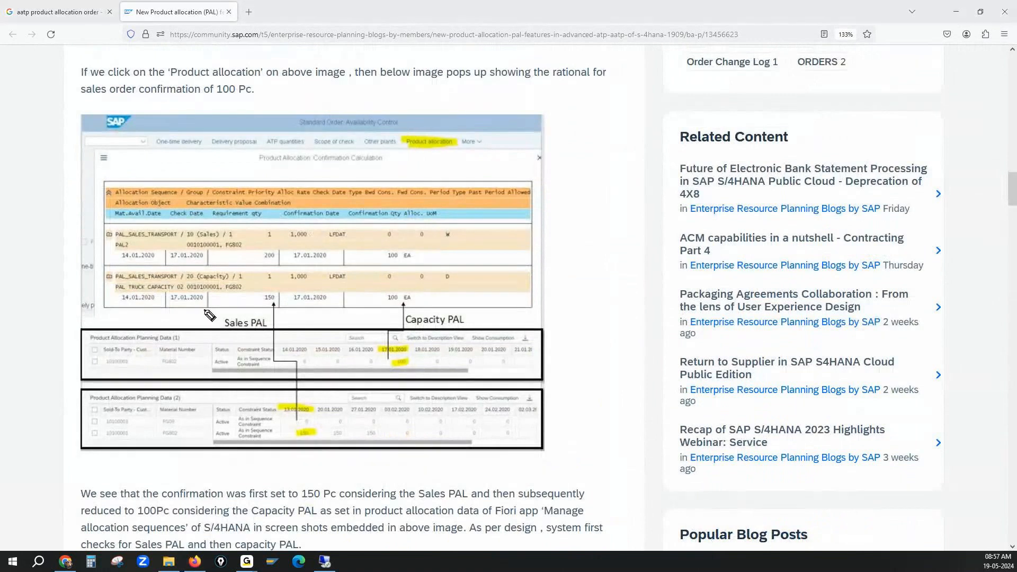
Step: Compare the article's availability control options with the SAP order's scheduling screen, marking One-time delivery, Delivery proposal and Product allocation, and clear the marks
left_click_drag(164, 151, 228, 154)
left_click(325, 561)
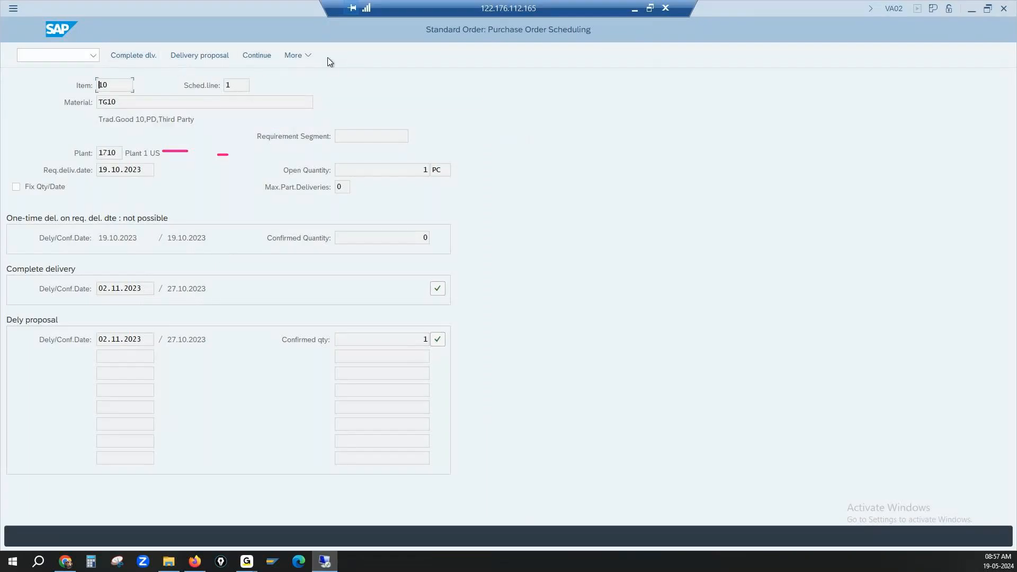
left_click(634, 9)
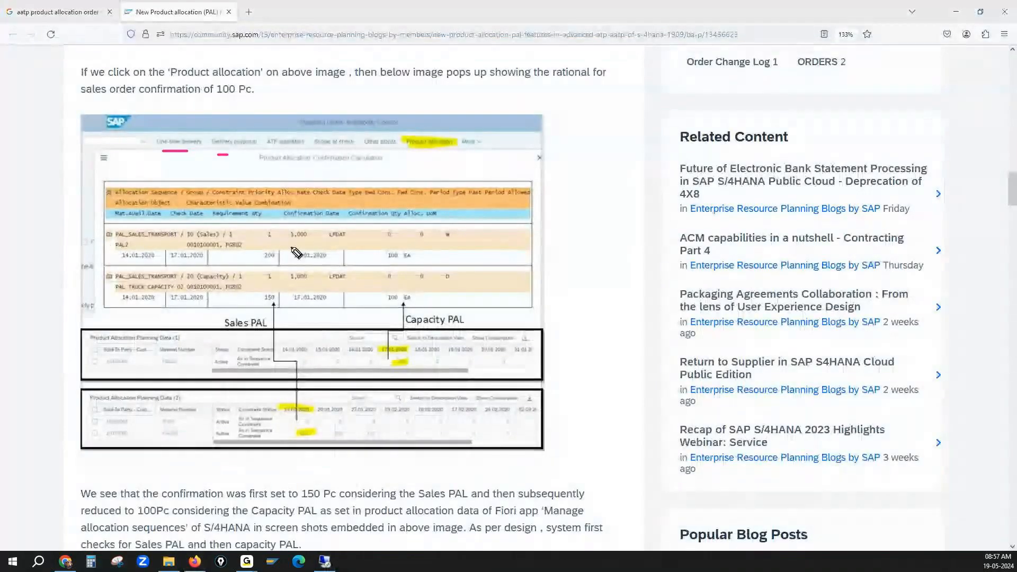
mouse_move(415, 129)
left_mouse_down()
mouse_move(446, 160)
mouse_move(426, 154)
left_mouse_up()
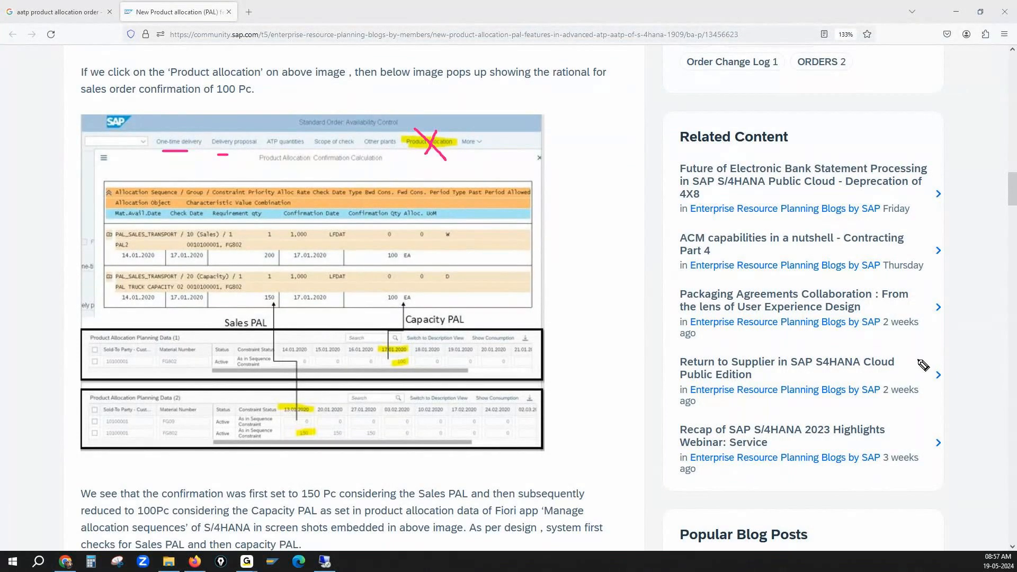
key("Escape")
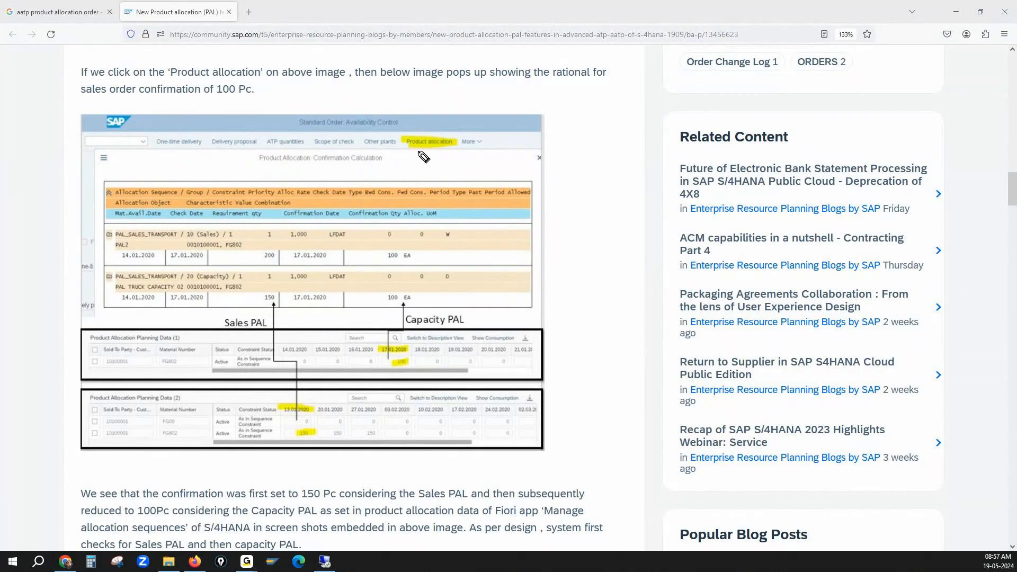
Step: Mark Product allocation, Confirmation Calculation, the sales allocation line and its confirmed quantity in the article's screenshot, and circle Product allocation
left_click_drag(406, 149, 454, 148)
left_click_drag(313, 166, 394, 166)
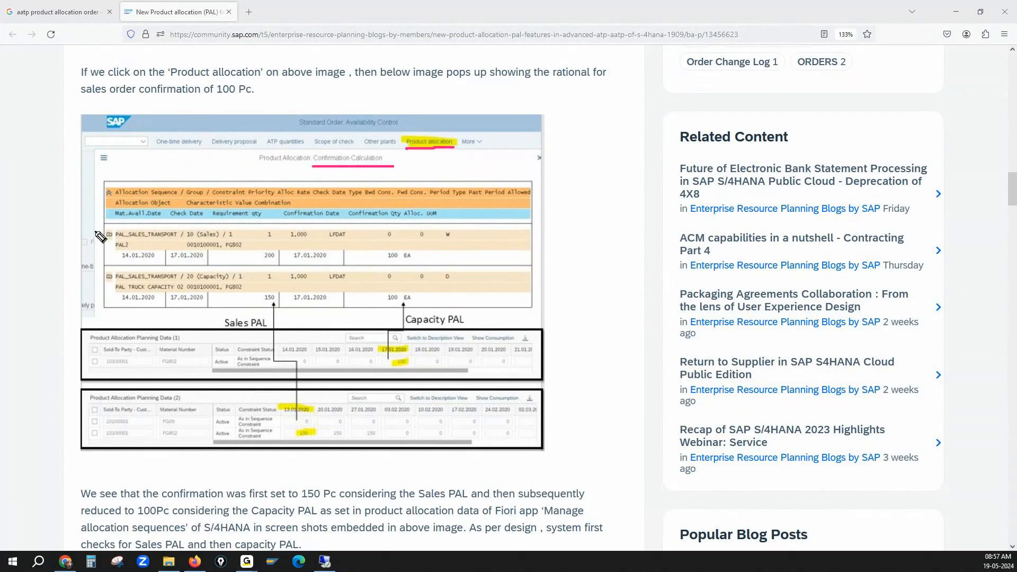
left_click_drag(134, 245, 158, 231)
left_click_drag(222, 240, 239, 234)
left_click_drag(373, 273, 412, 271)
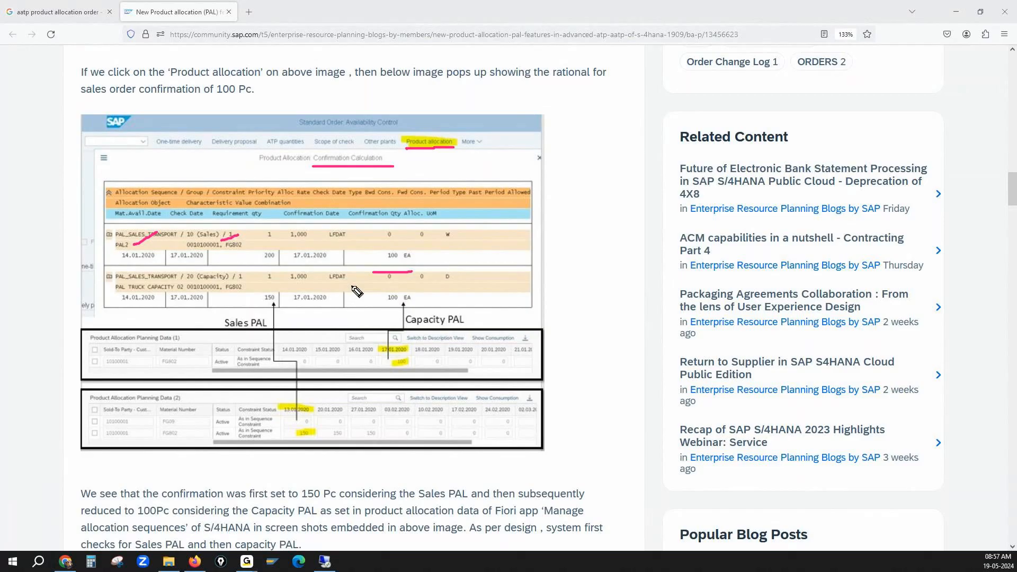
mouse_move(398, 124)
left_mouse_down()
mouse_move(408, 151)
mouse_move(462, 161)
mouse_move(464, 142)
mouse_move(436, 121)
mouse_move(420, 116)
mouse_move(400, 126)
left_mouse_up()
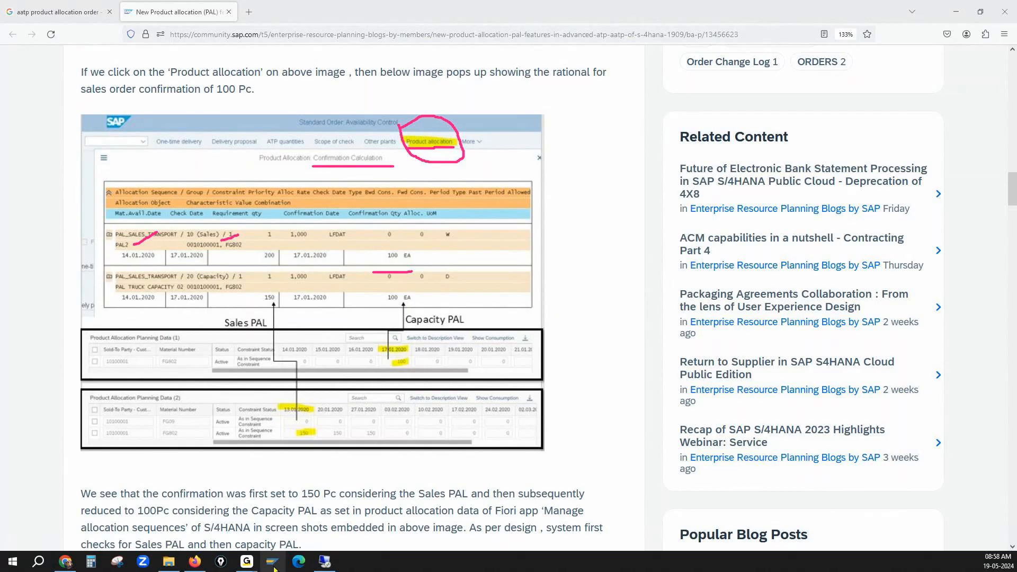
Step: Return to the SAP standard order, accept the complete delivery for item 10 and change its item category to TAN
left_click(325, 560)
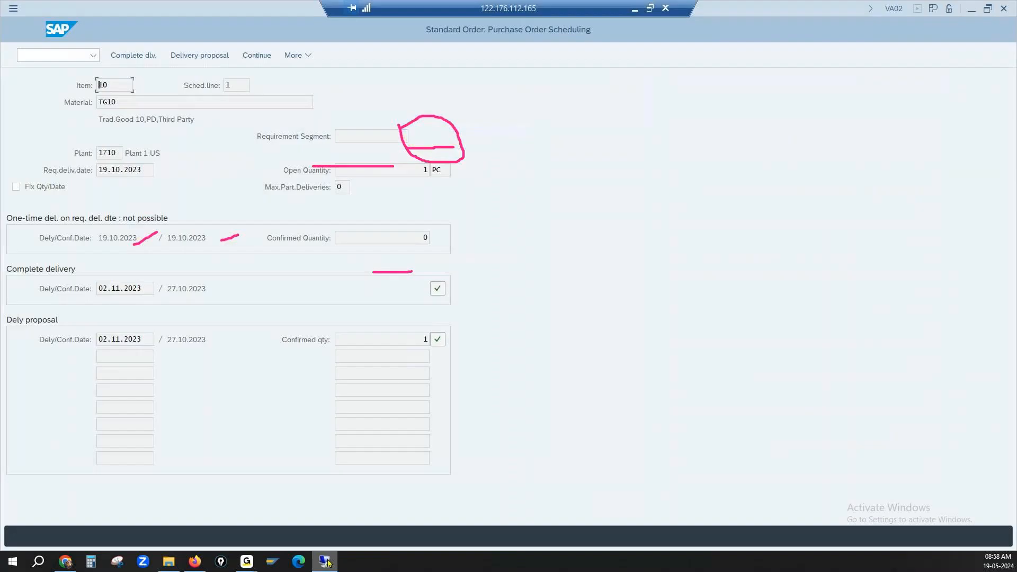
left_click(438, 288)
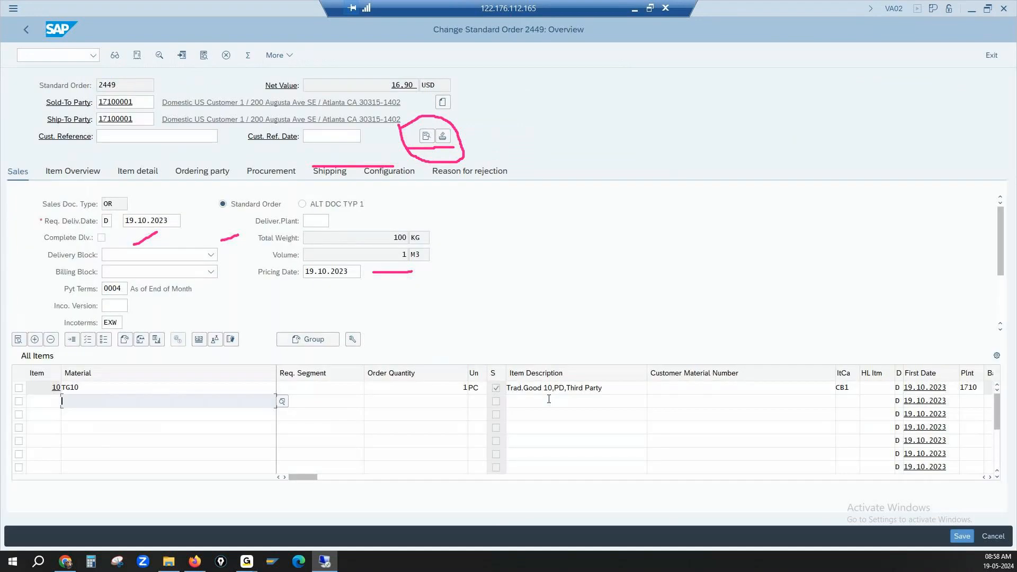
left_click(847, 387)
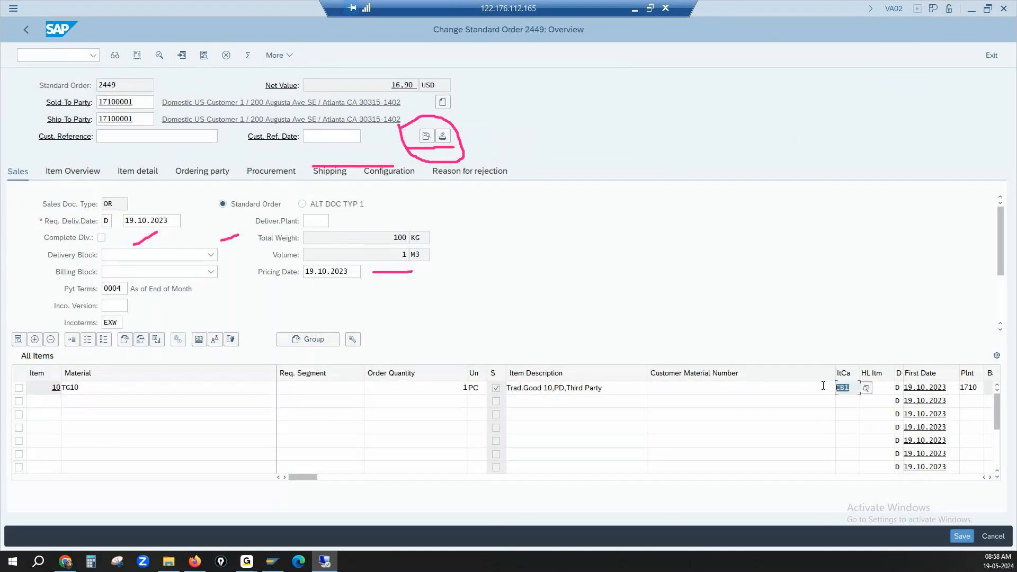
type("tan")
key("Return")
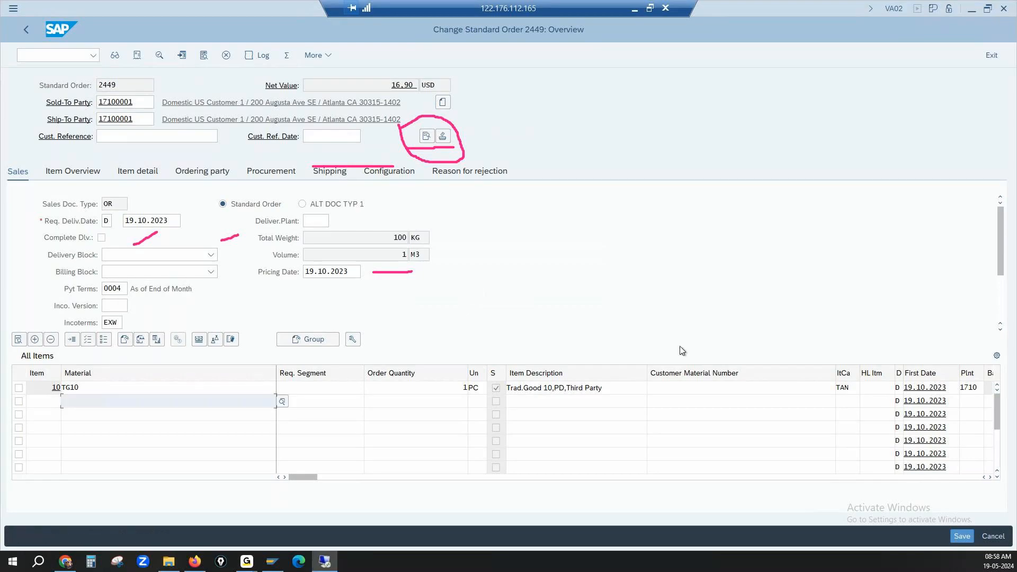
Step: Check the order's incompletion log, enter "gngn" as the missing customer reference and save the order
left_click(962, 537)
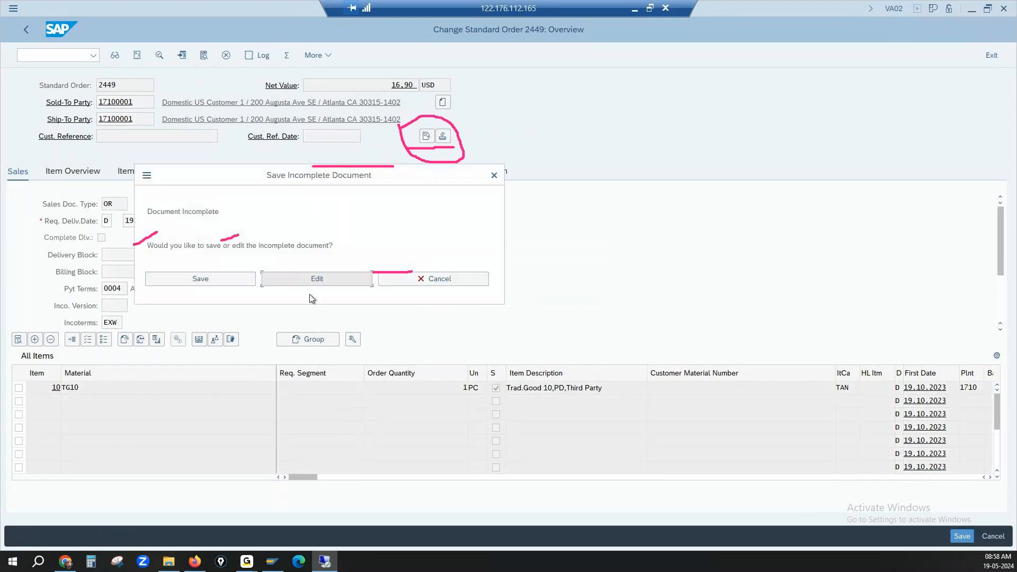
left_click(274, 280)
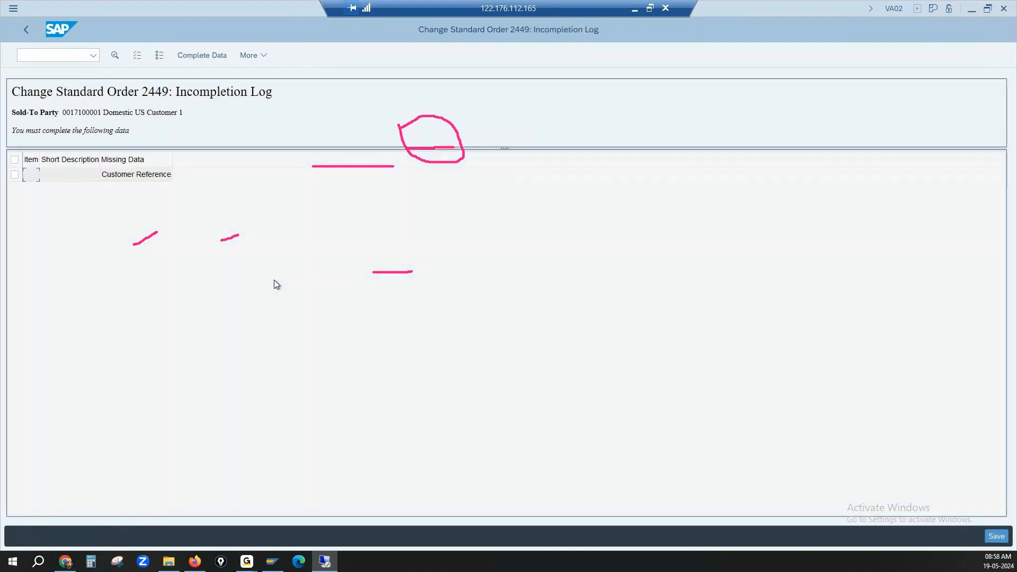
left_click(28, 35)
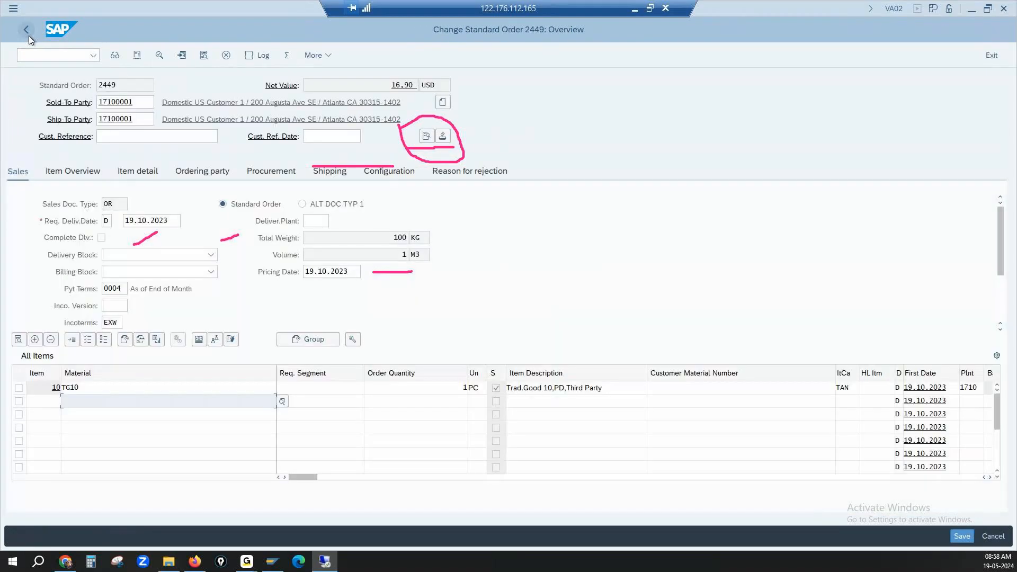
left_click(149, 137)
type("gngn")
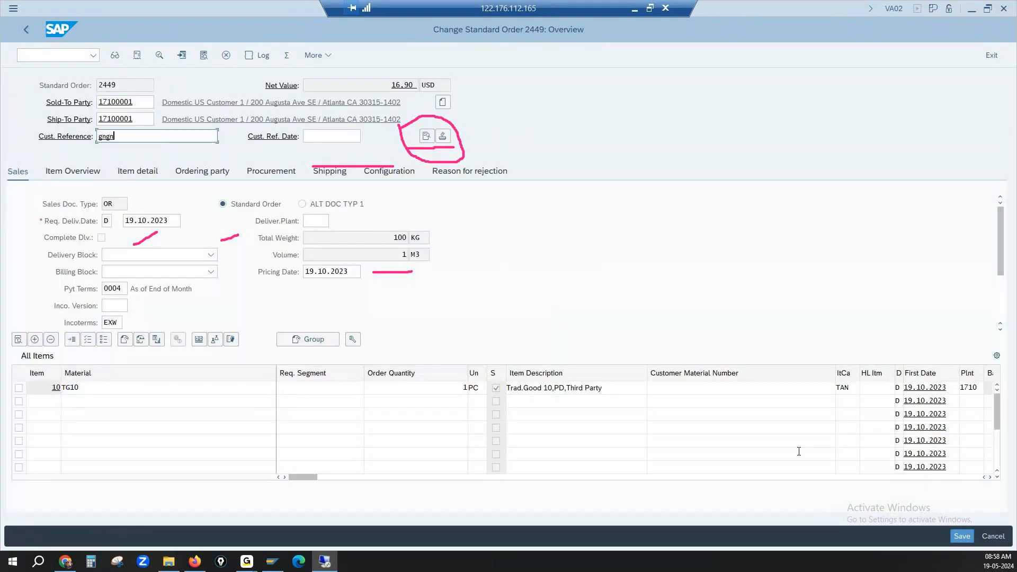
left_click(961, 536)
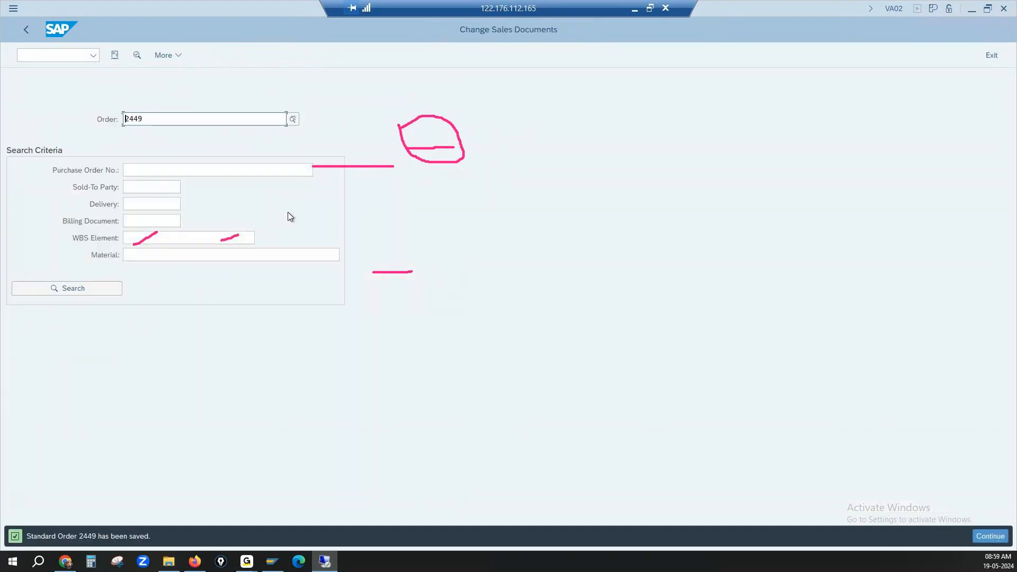
Step: Close the leftover business partner relationships window and reopen the saved standard order for change
key("Return")
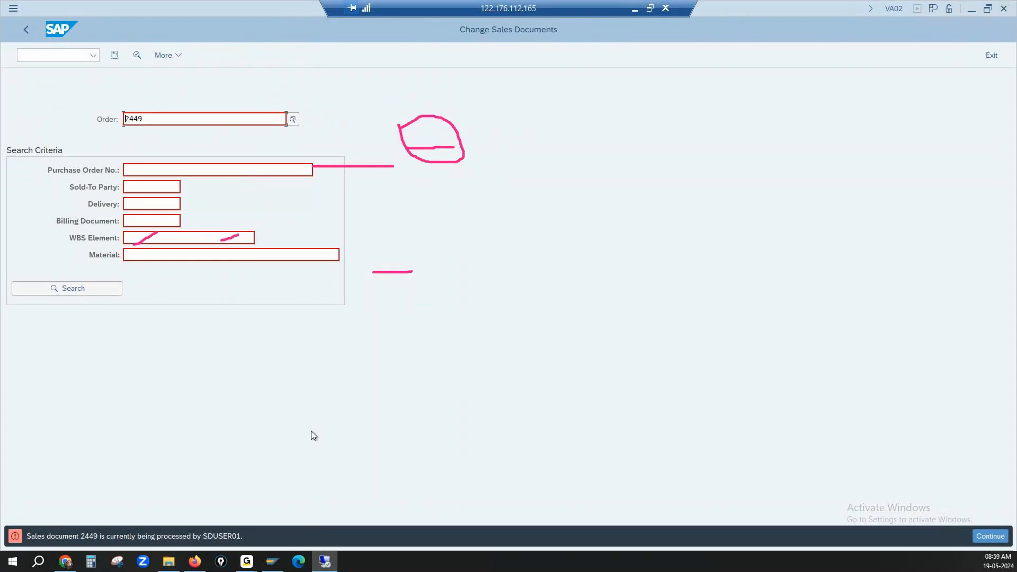
key("alt+Tab")
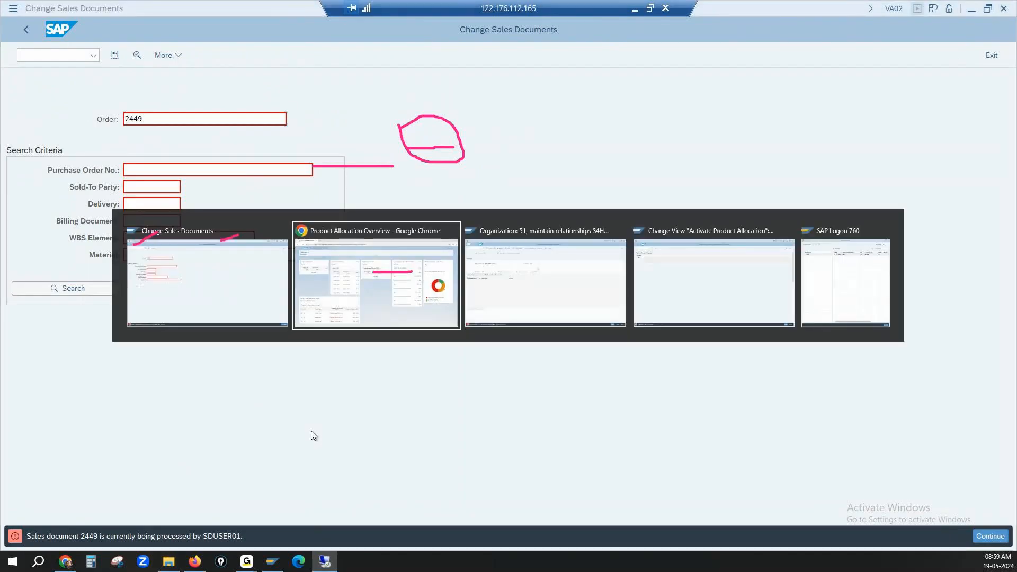
key("alt+Tab")
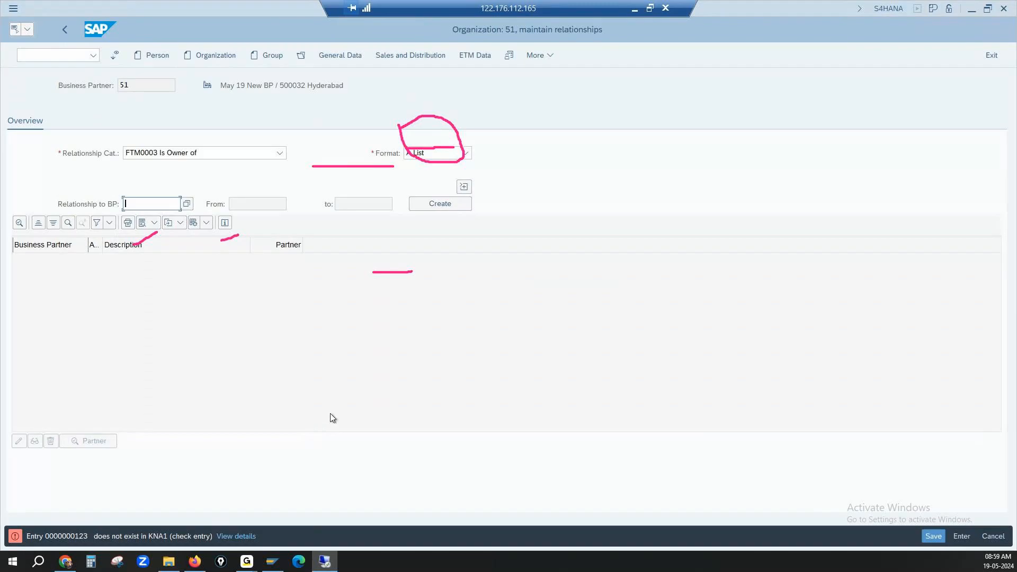
left_click(1003, 9)
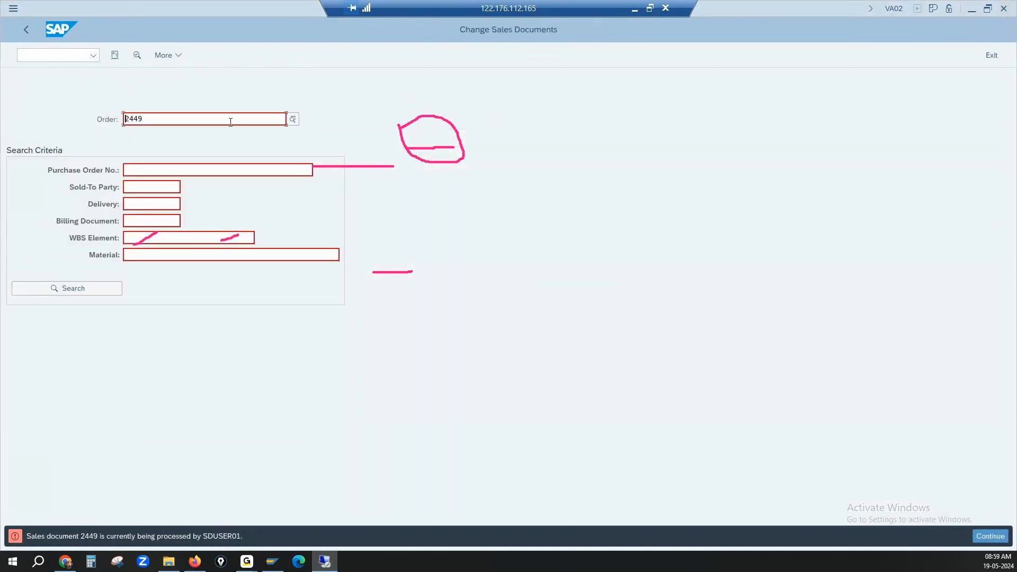
key("Return")
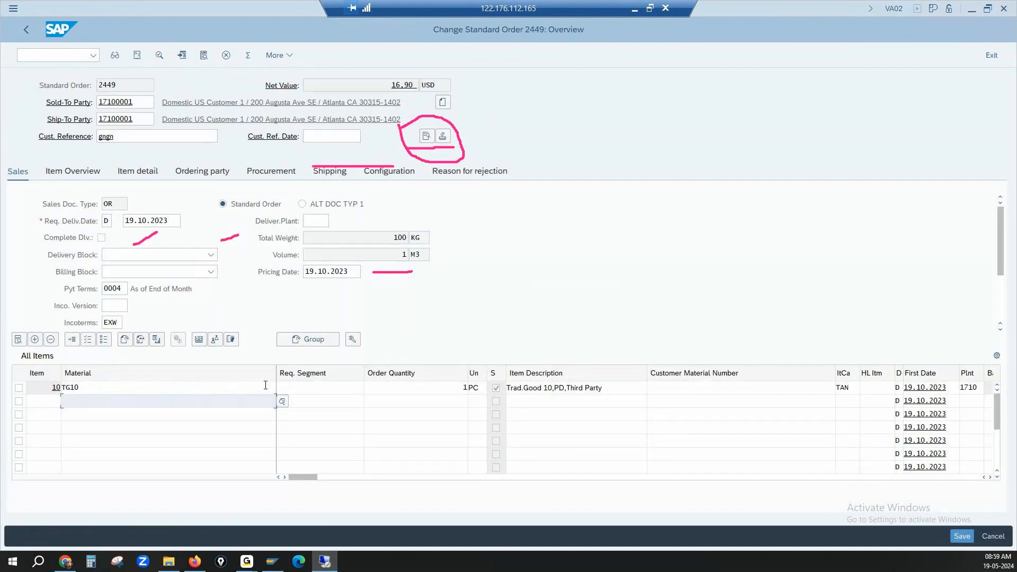
Step: Check availability for item 10 with material TG10, and examine the PAL 19 line in its product allocation confirmation calculation
left_click(19, 388)
left_click(124, 339)
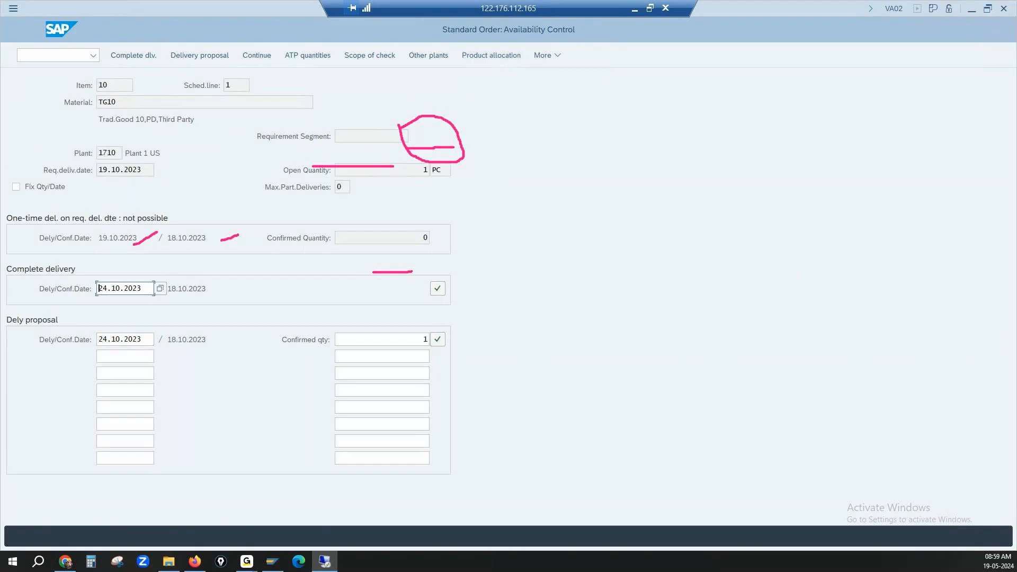
key("Escape")
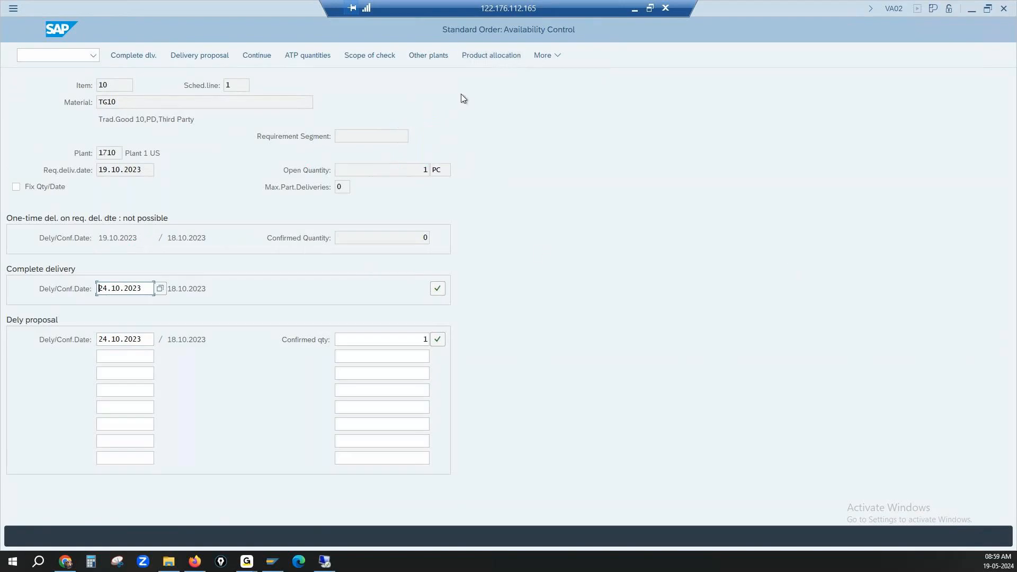
left_click(491, 54)
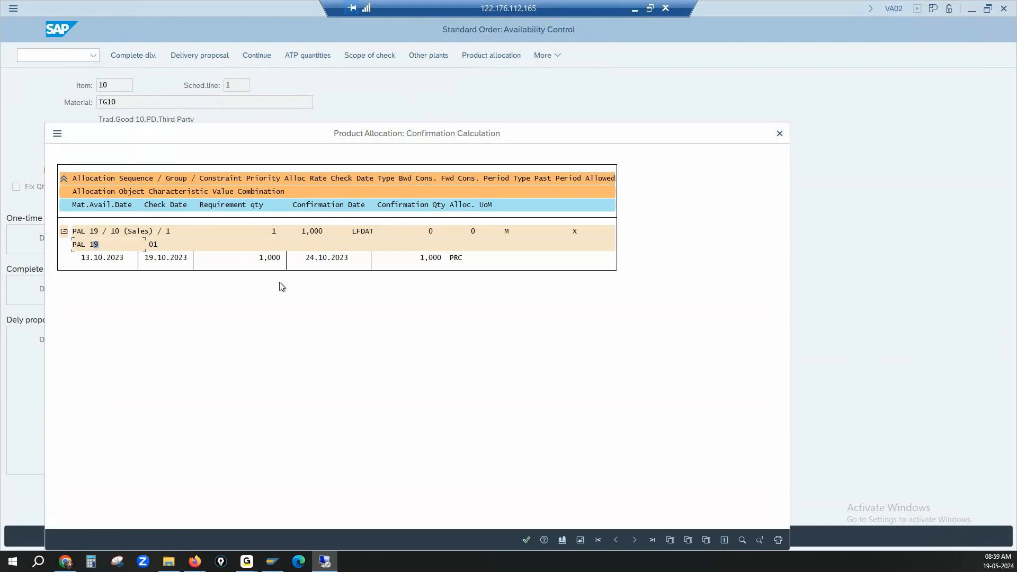
left_click(268, 258)
left_click(88, 245)
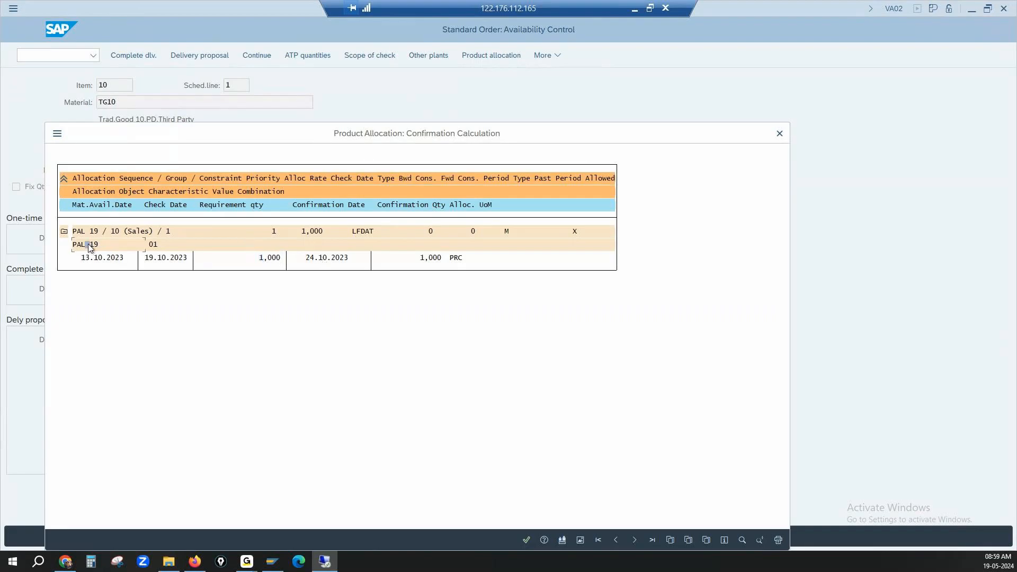